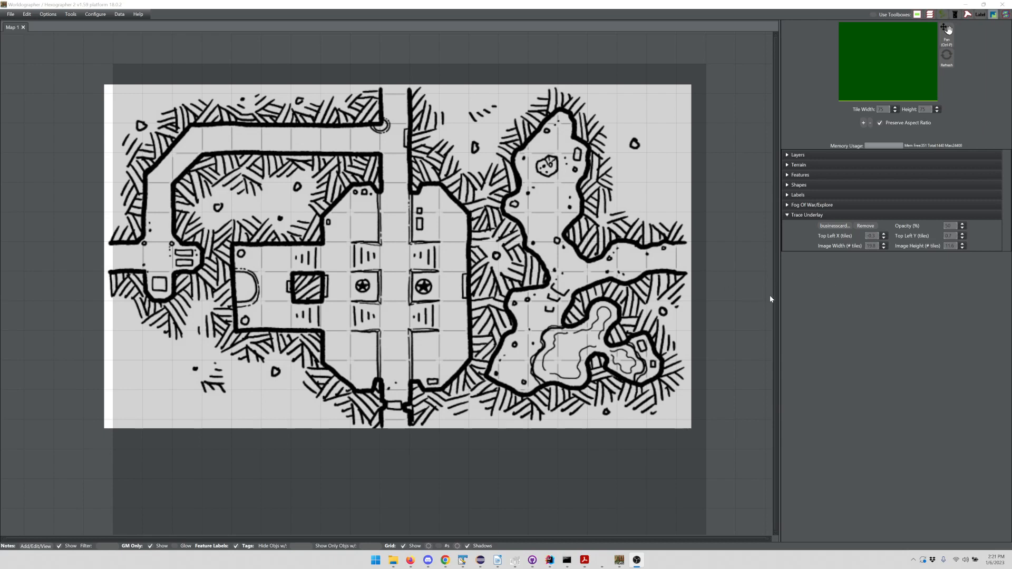
{"action": "left_click", "coordinate": [11, 14]}
{"action": "mouse_move", "coordinate": [37, 76]}
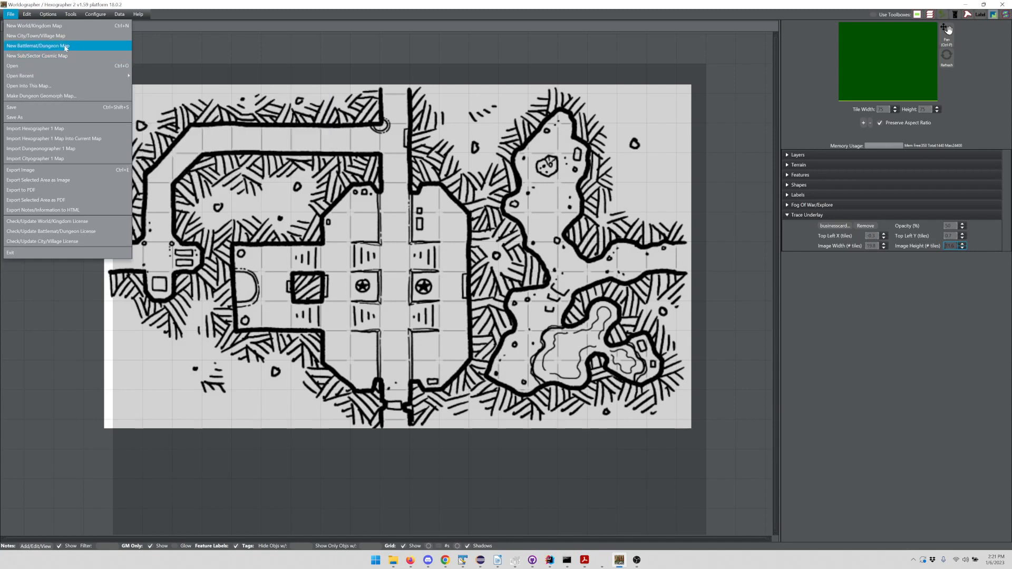
{"action": "left_click", "coordinate": [165, 10]}
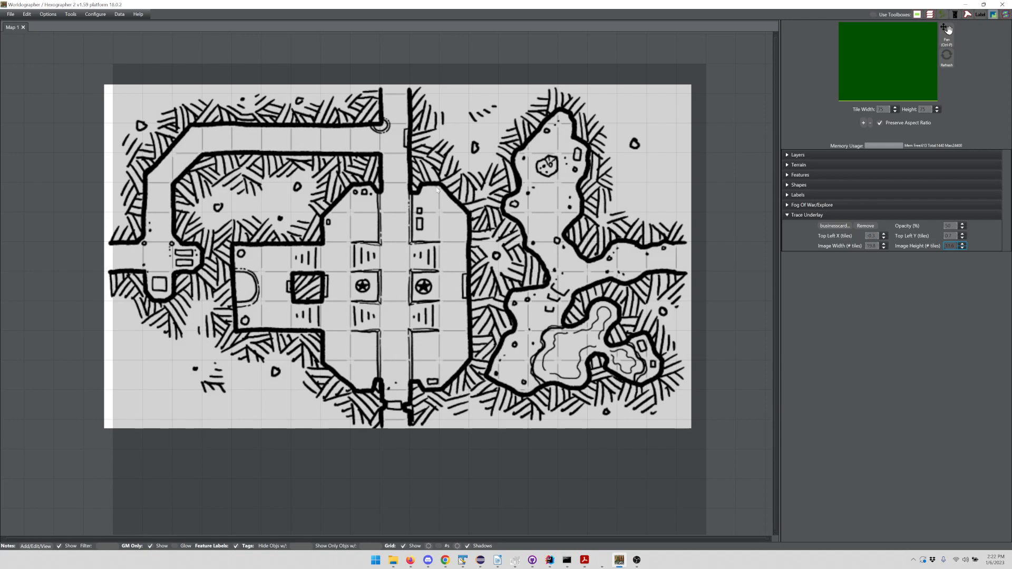
{"action": "double_click", "coordinate": [950, 248]}
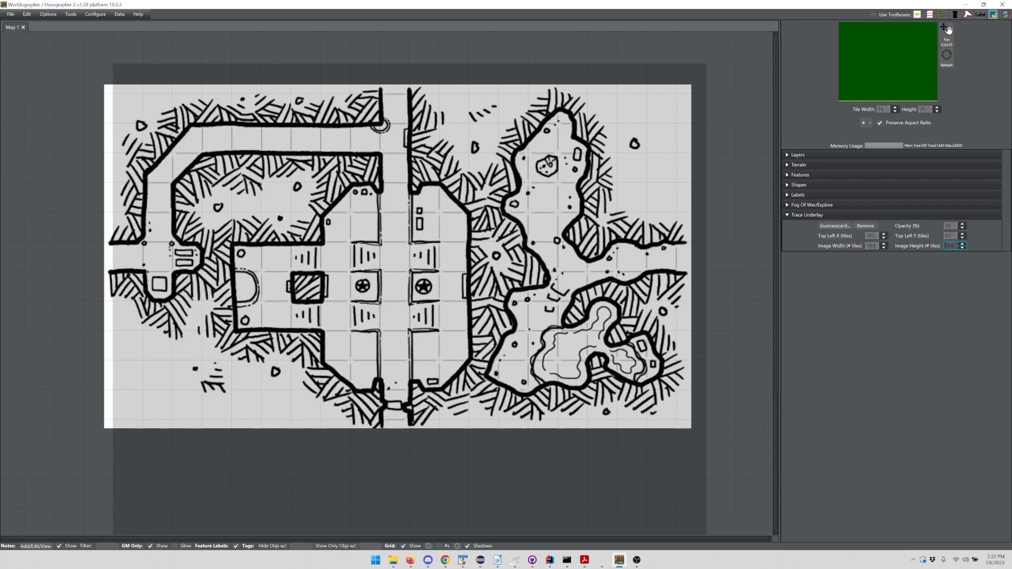
{"action": "left_click", "coordinate": [810, 186]}
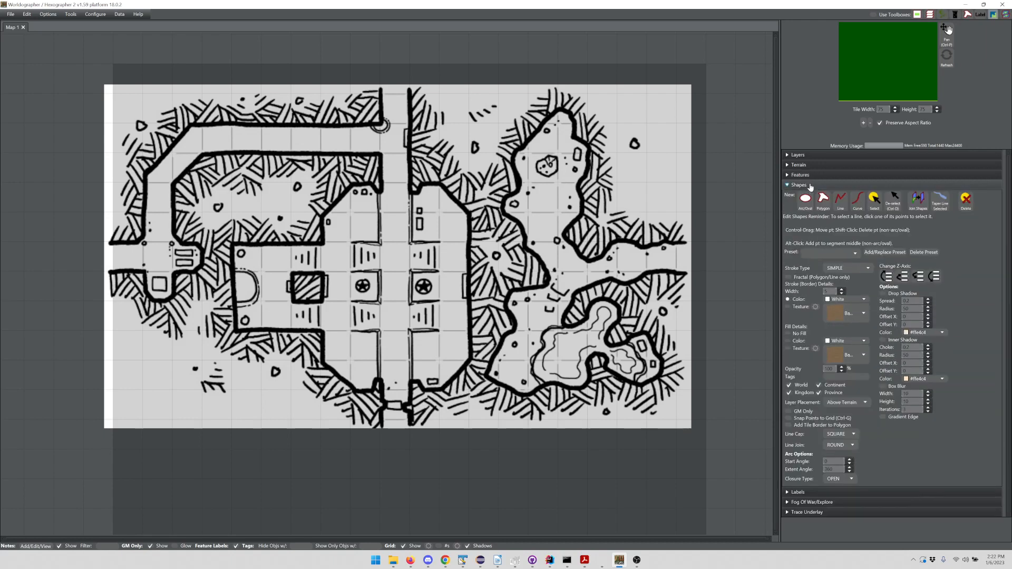
{"action": "left_click", "coordinate": [810, 186]}
{"action": "left_click", "coordinate": [814, 215]}
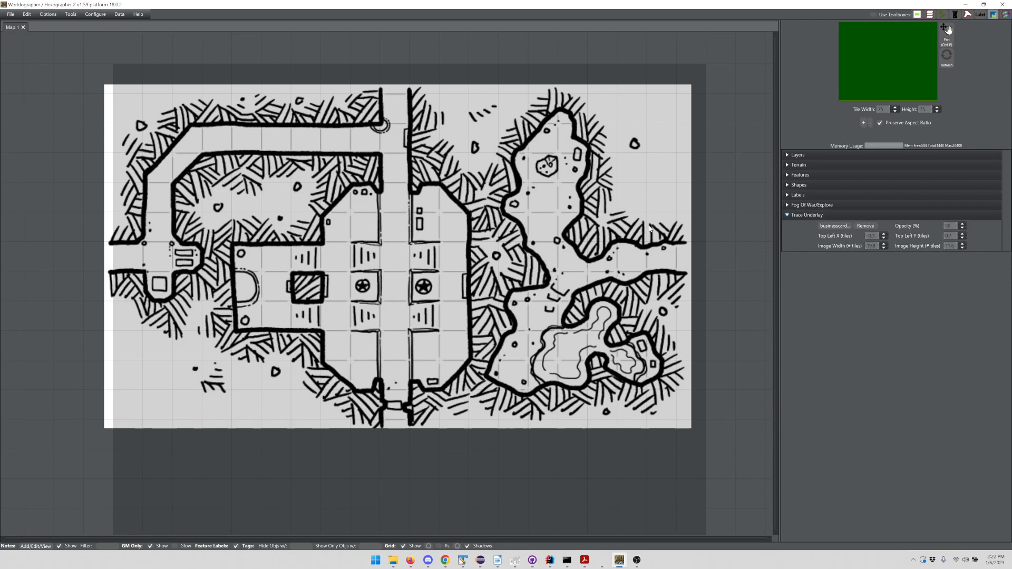
Set up a new polygon with a reduced stroke width, the Flagstones Light fill texture and points snapped to the grid.
{"action": "left_click", "coordinate": [802, 185]}
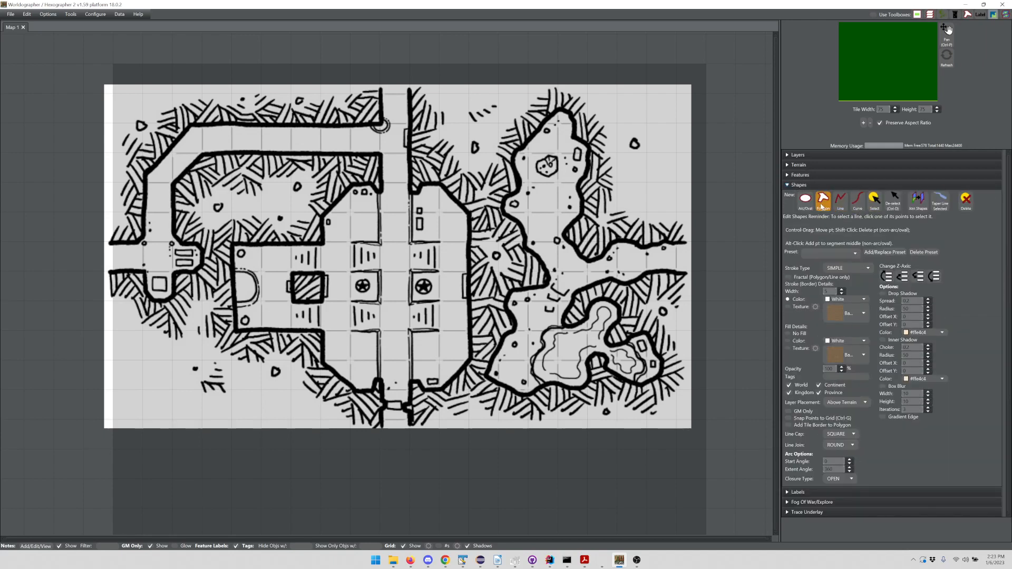
{"action": "left_click", "coordinate": [823, 205]}
{"action": "left_click", "coordinate": [842, 294]}
{"action": "left_click", "coordinate": [842, 293]}
{"action": "left_click", "coordinate": [797, 348]}
{"action": "left_click", "coordinate": [846, 356]}
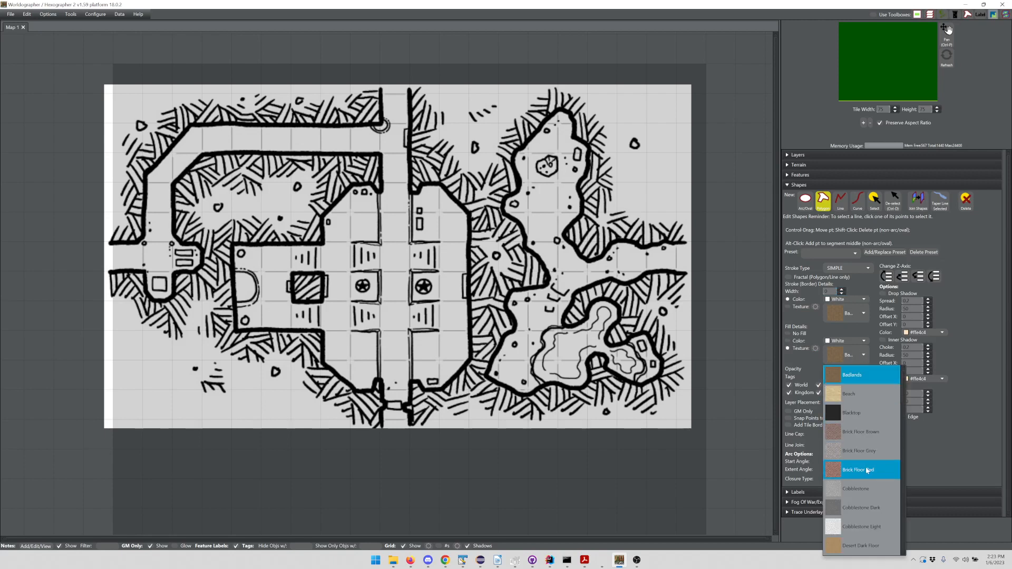
{"action": "scroll", "coordinate": [867, 470], "scroll_direction": "down", "scroll_amount": 2}
{"action": "scroll", "coordinate": [867, 470], "scroll_direction": "down", "scroll_amount": 1}
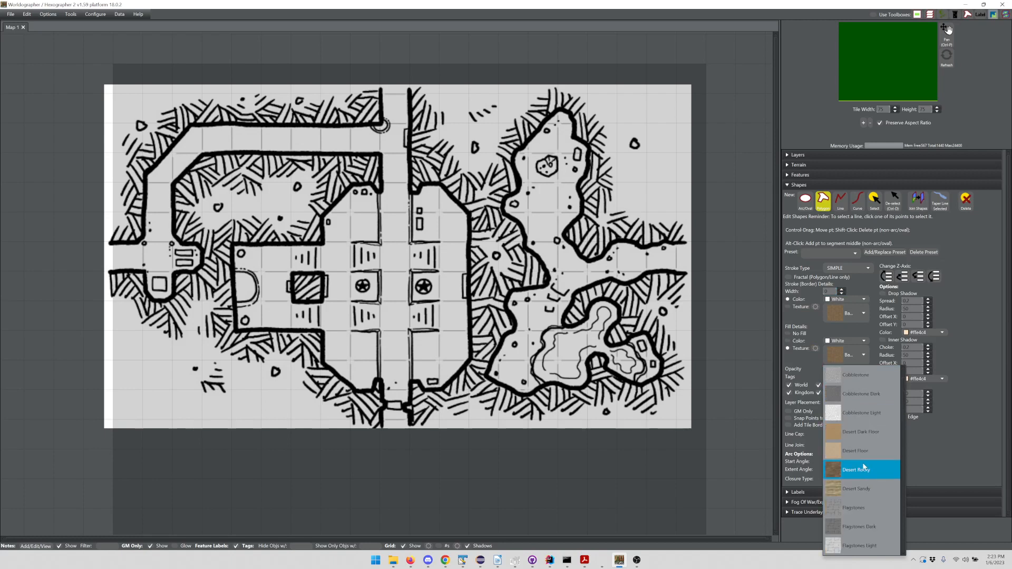
{"action": "left_click", "coordinate": [865, 546]}
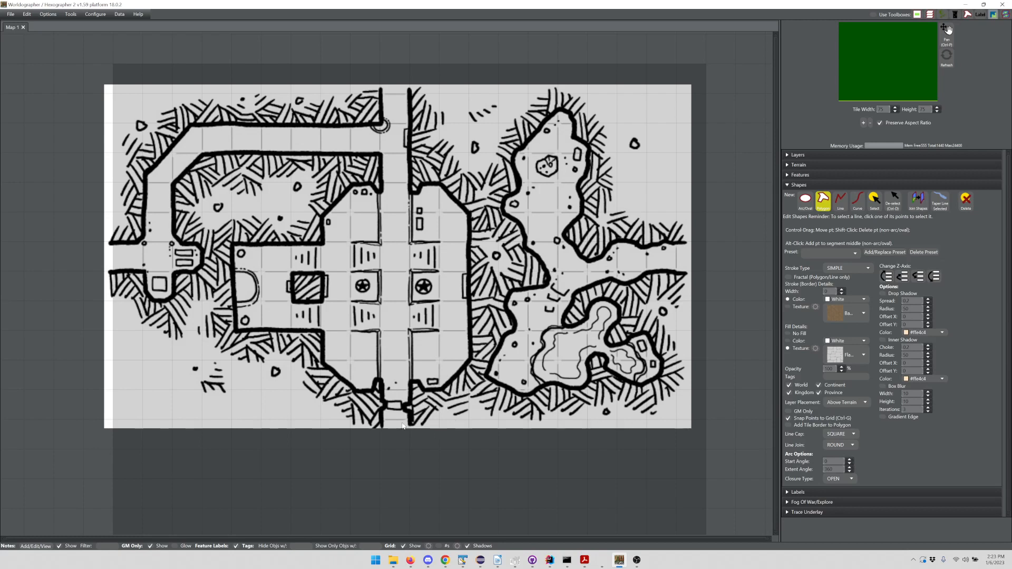
Start the floor polygon at the south passage, tracing the hall's west walls and the rectangular side room up to the hall's north edge.
{"action": "left_click", "coordinate": [354, 392]}
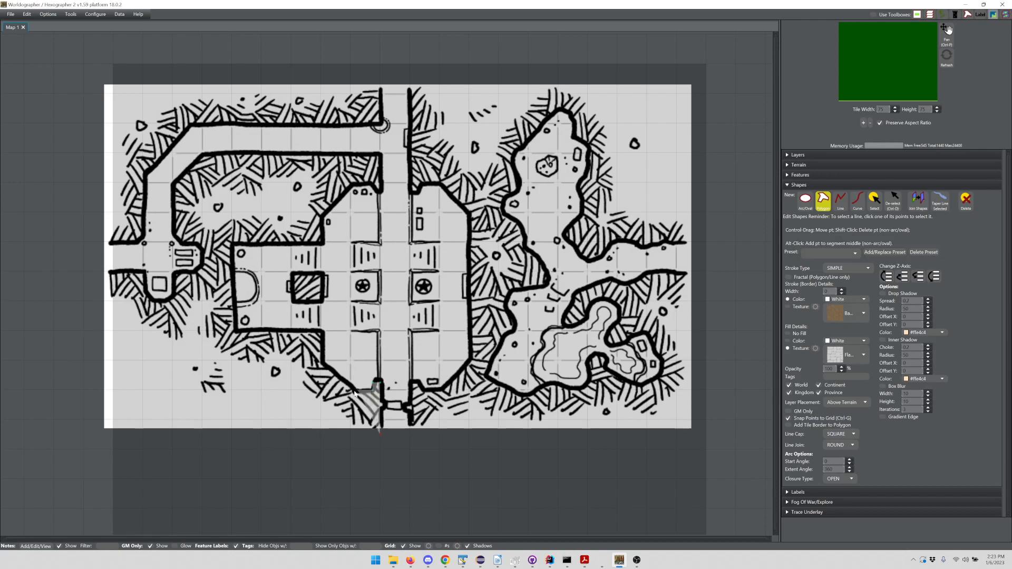
{"action": "left_click", "coordinate": [322, 364]}
{"action": "left_click", "coordinate": [321, 331]}
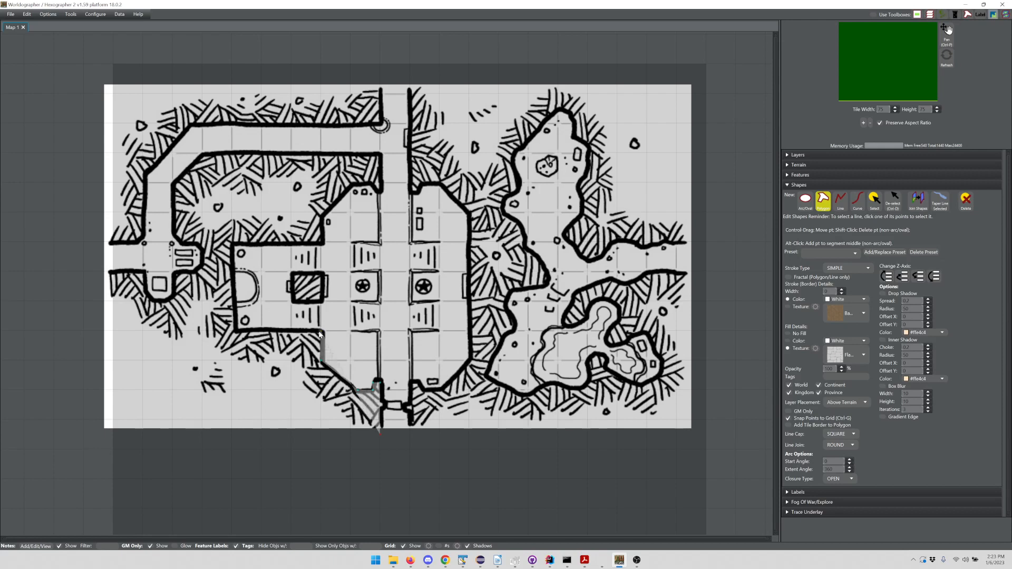
{"action": "left_click", "coordinate": [236, 332]}
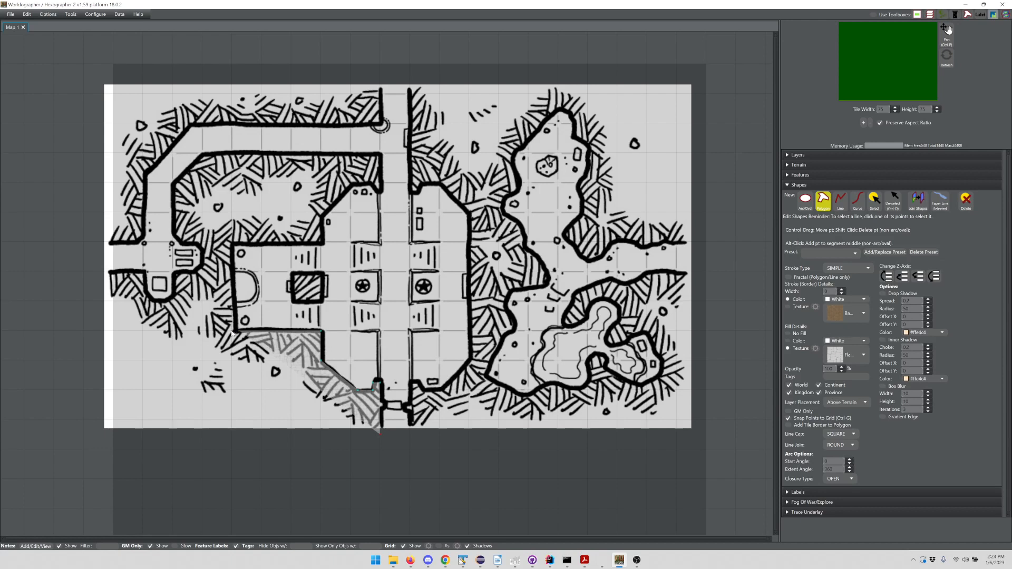
{"action": "left_click", "coordinate": [232, 243]}
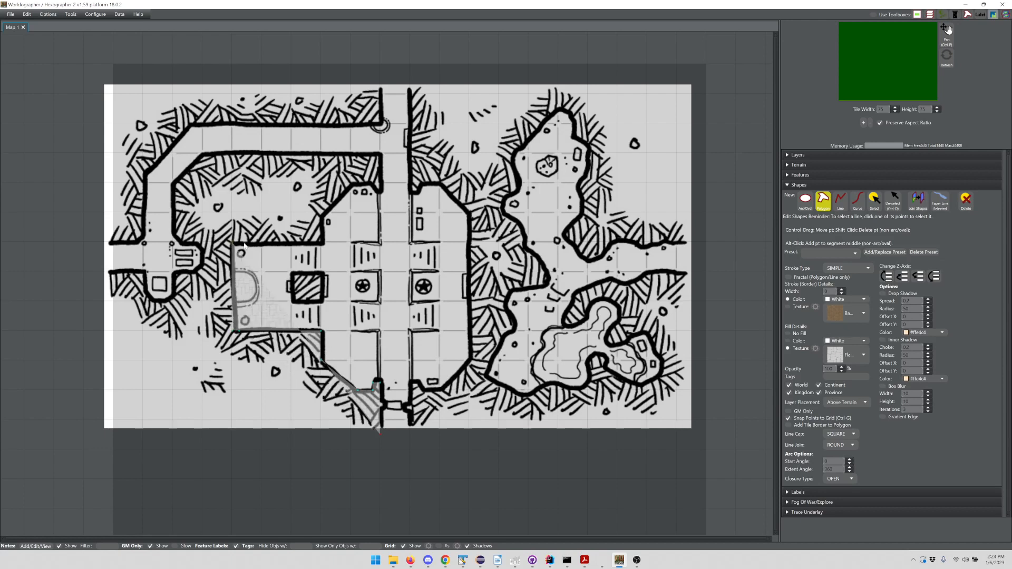
{"action": "left_click", "coordinate": [321, 244]}
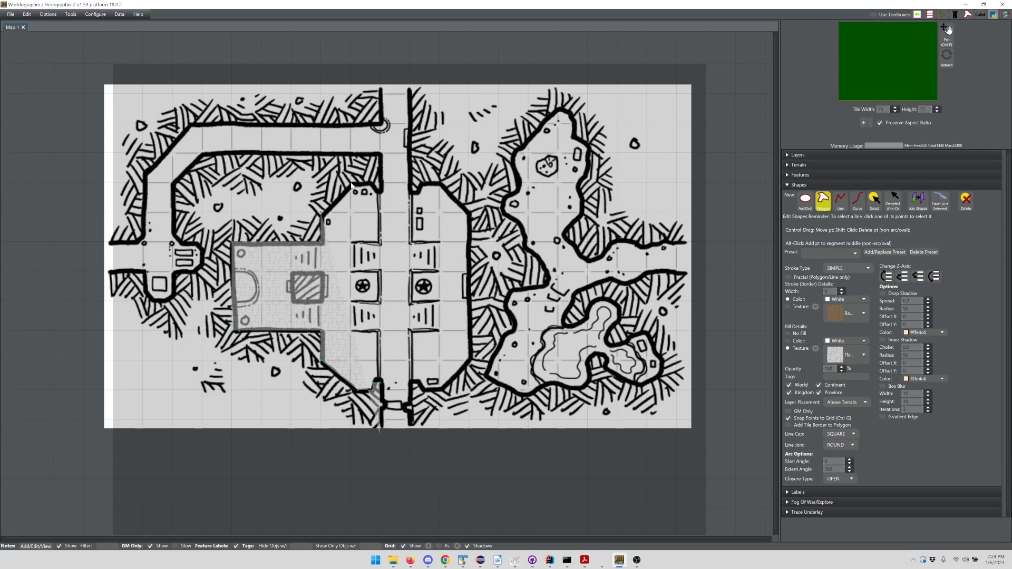
{"action": "left_click", "coordinate": [366, 186]}
{"action": "left_click", "coordinate": [372, 184]}
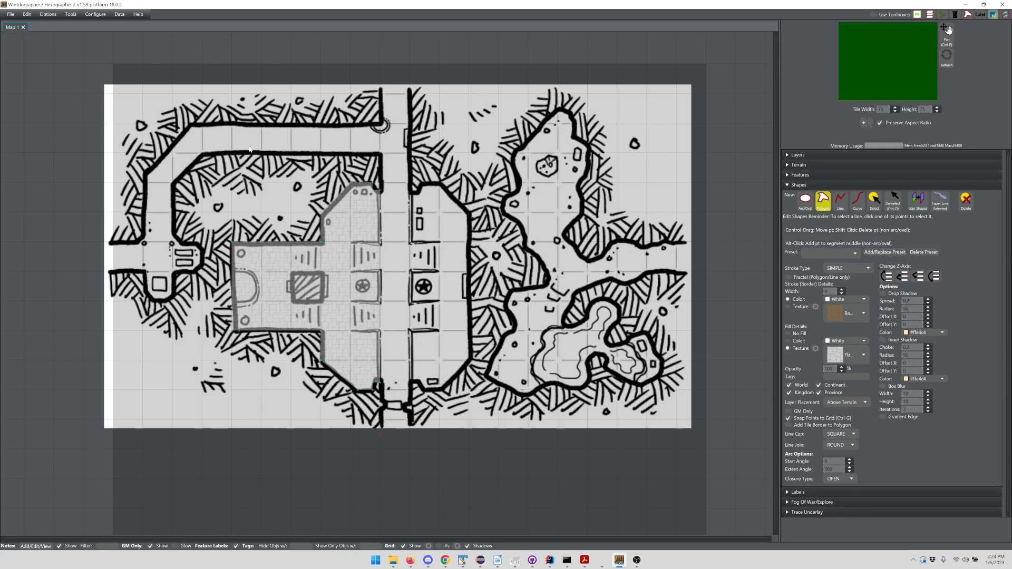
Extend the floor polygon along the northwest corridor's inner wall and around the small west room's east and south alcoves.
{"action": "left_click", "coordinate": [202, 154]}
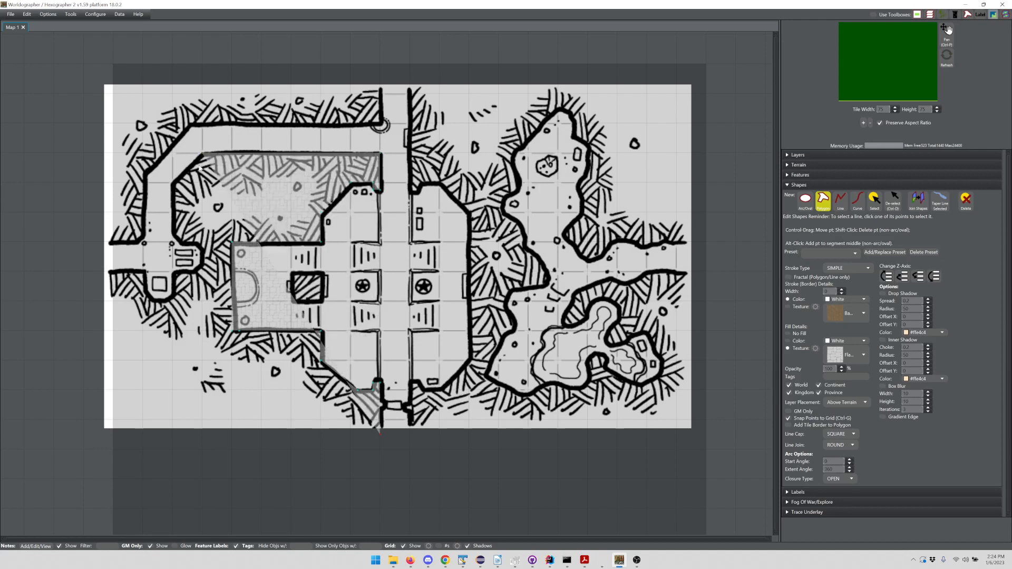
{"action": "left_click", "coordinate": [173, 185]}
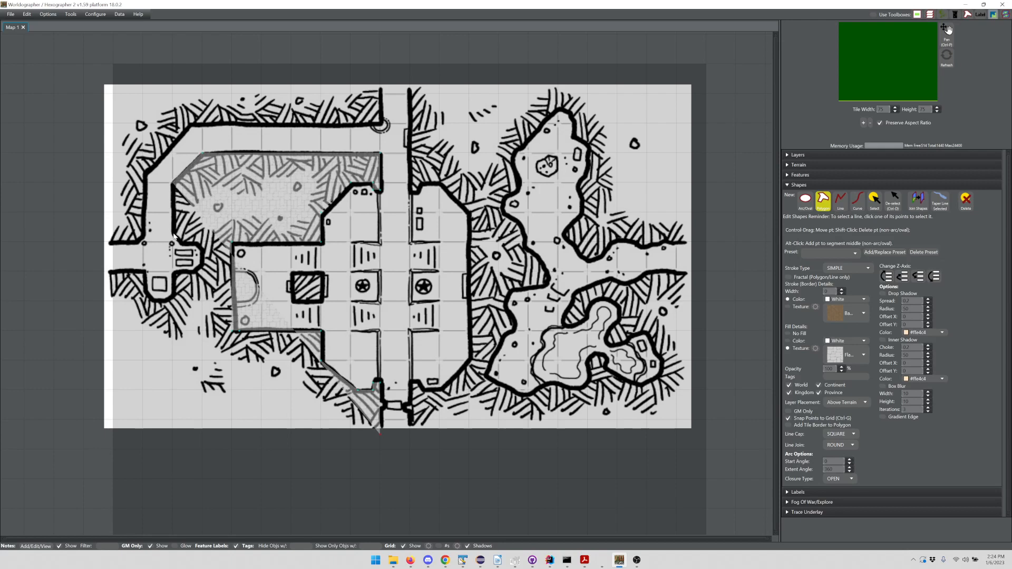
{"action": "left_click", "coordinate": [174, 236]}
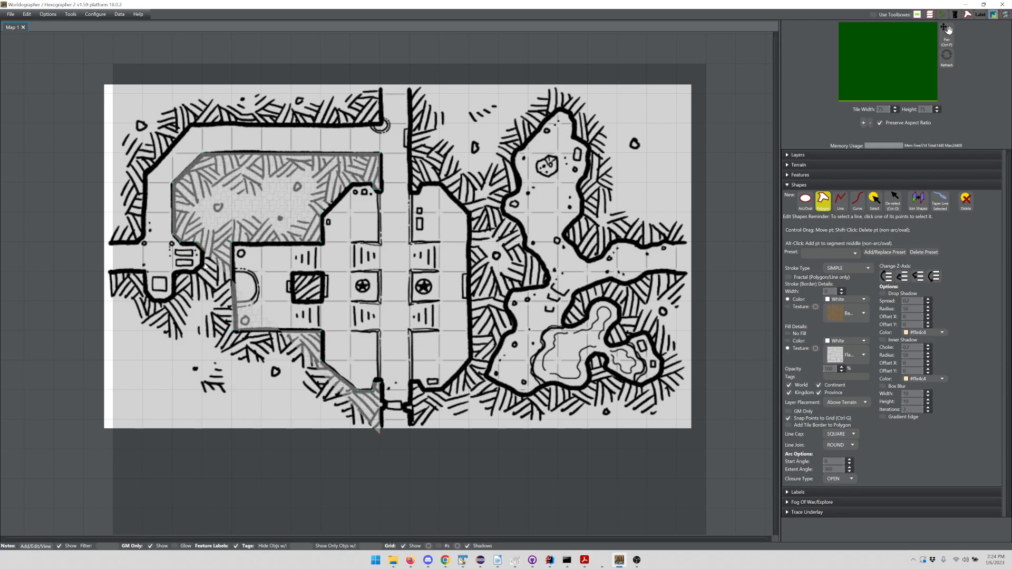
{"action": "left_click", "coordinate": [202, 264]}
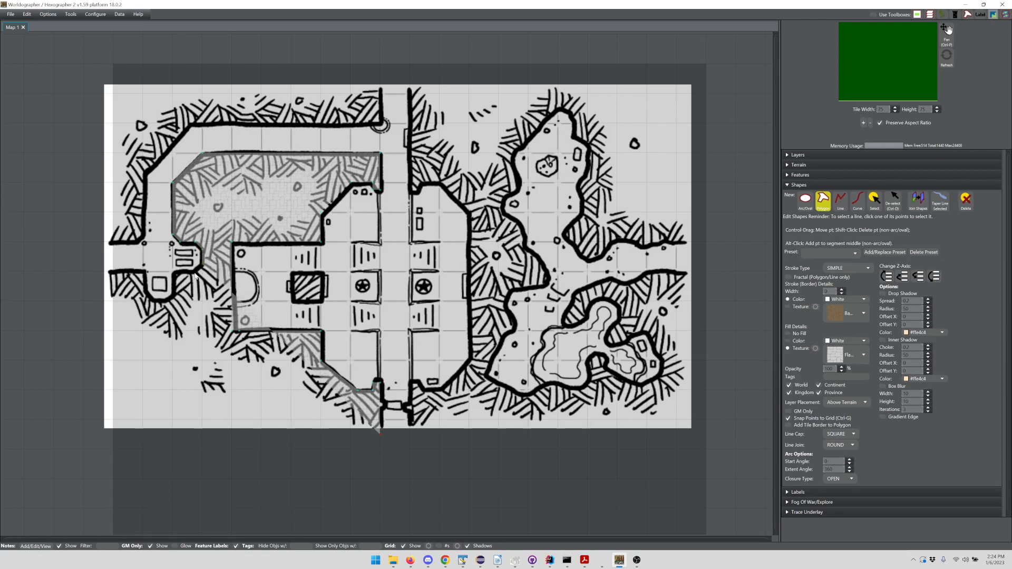
{"action": "left_click", "coordinate": [196, 272]}
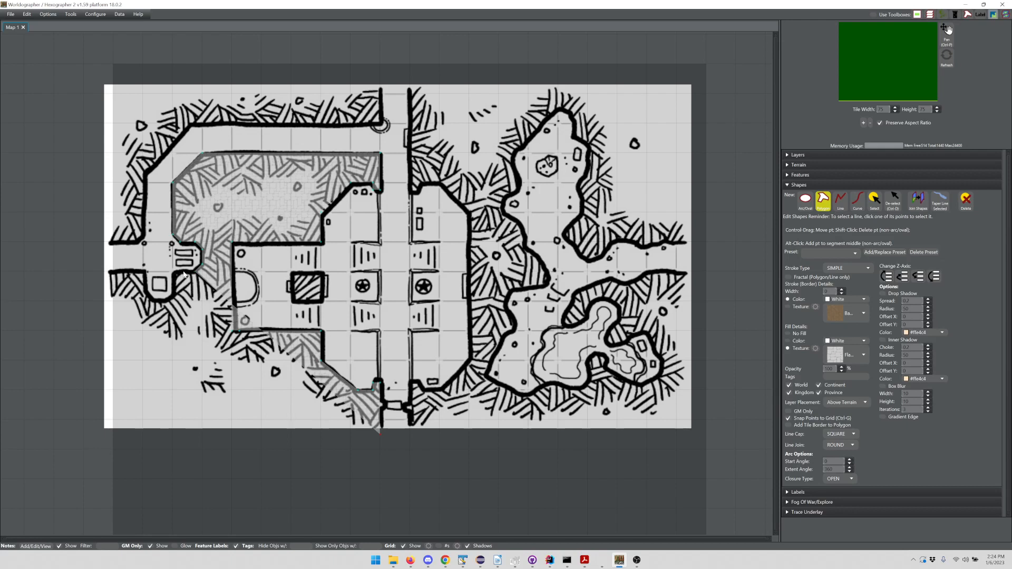
{"action": "left_click", "coordinate": [180, 272]}
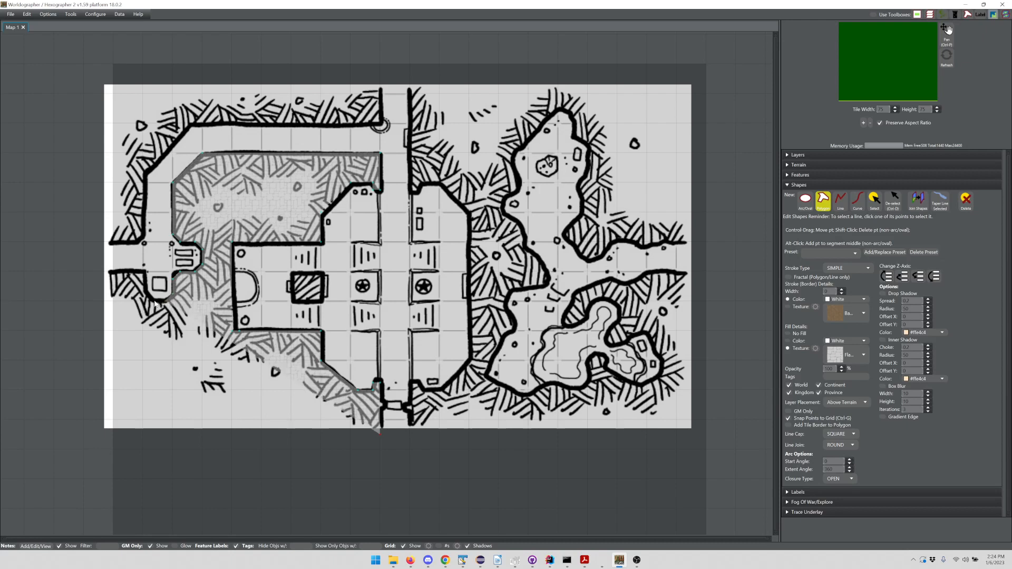
{"action": "left_click", "coordinate": [145, 274]}
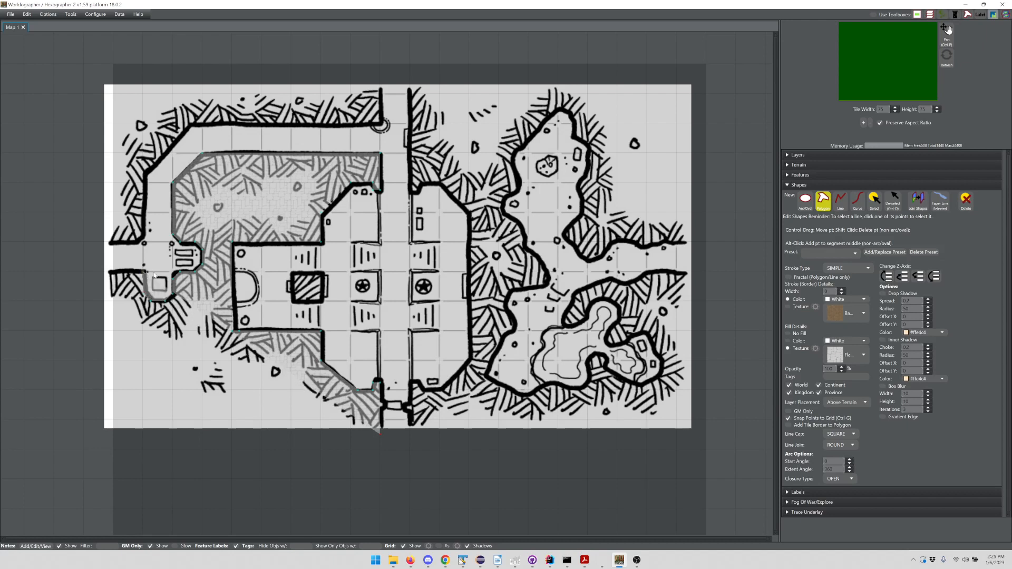
Continue the floor polygon around the west exit and back along the northwest corridor's outer wall to the north passage.
{"action": "left_click", "coordinate": [113, 273]}
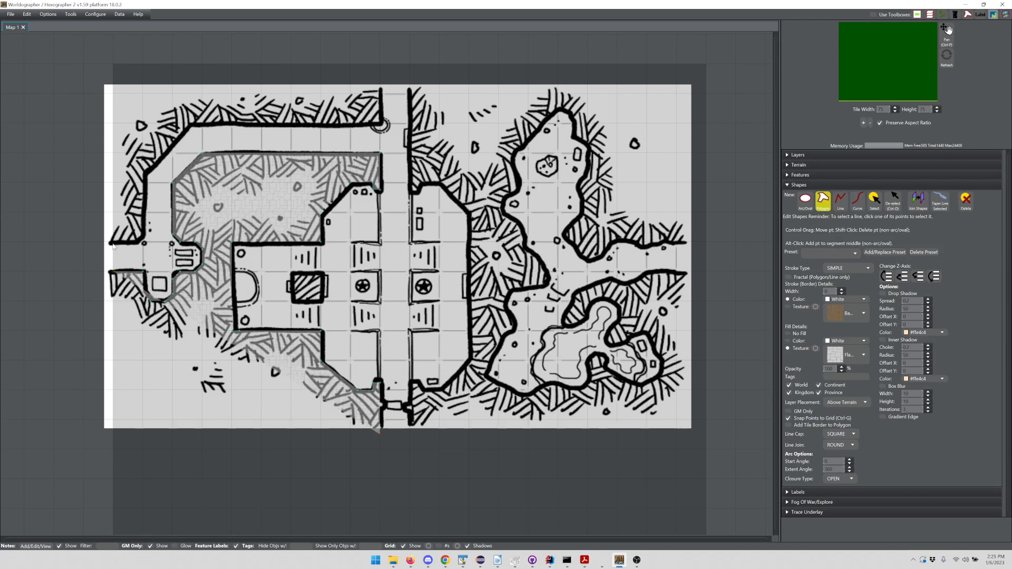
{"action": "left_click", "coordinate": [113, 244]}
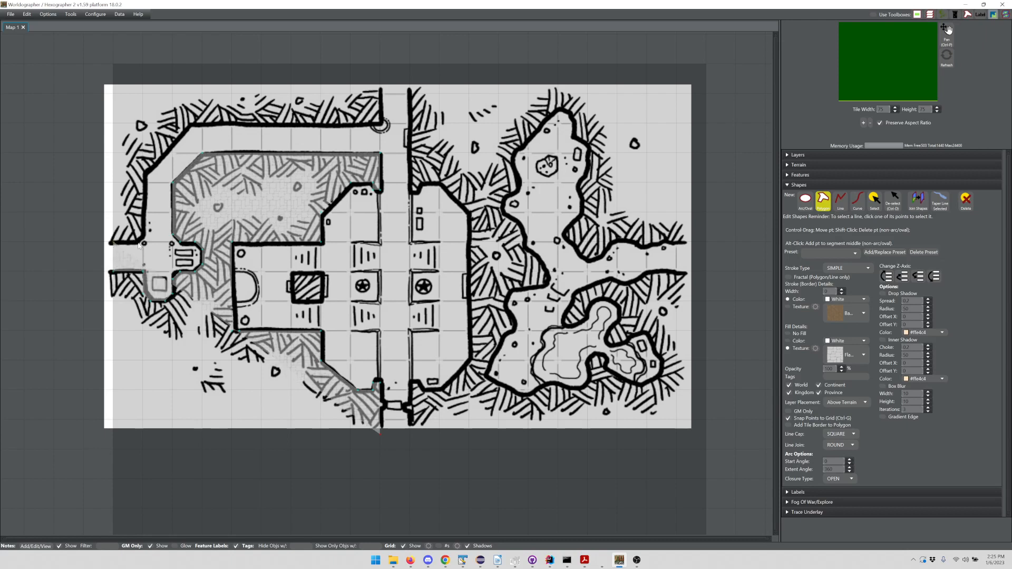
{"action": "left_click", "coordinate": [138, 244]}
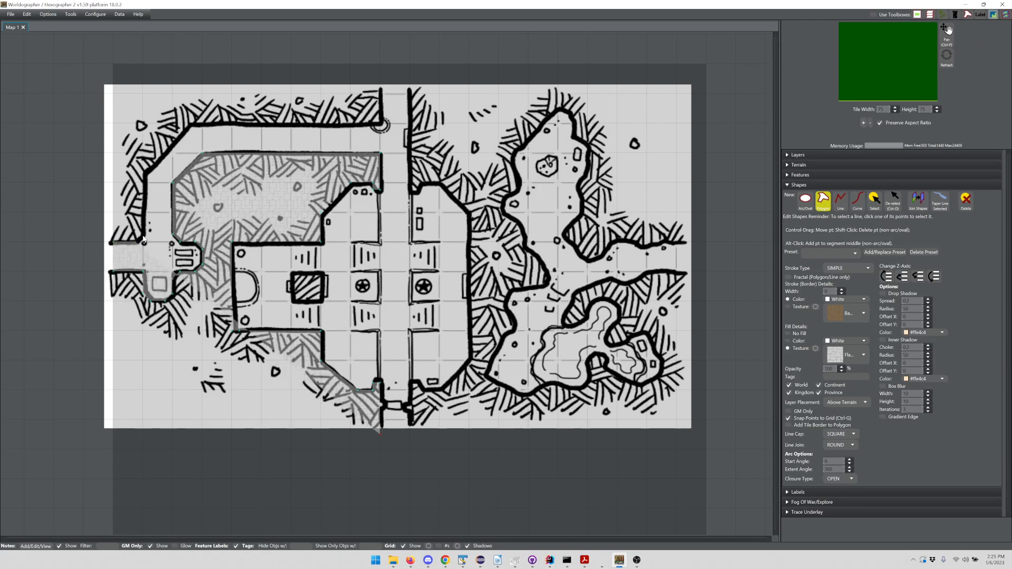
{"action": "left_click", "coordinate": [146, 235]}
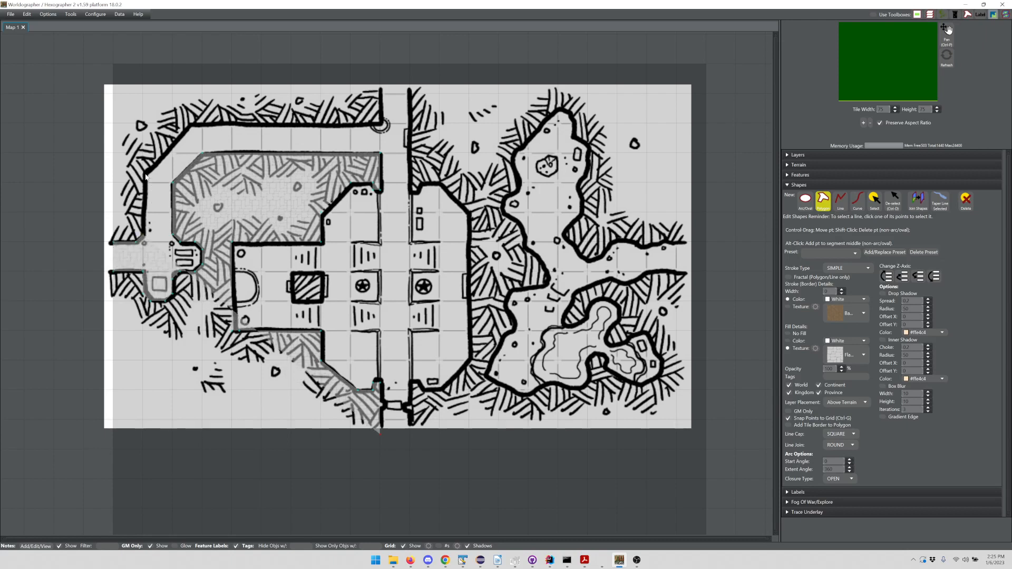
{"action": "left_click", "coordinate": [145, 176]}
{"action": "left_click", "coordinate": [197, 130]}
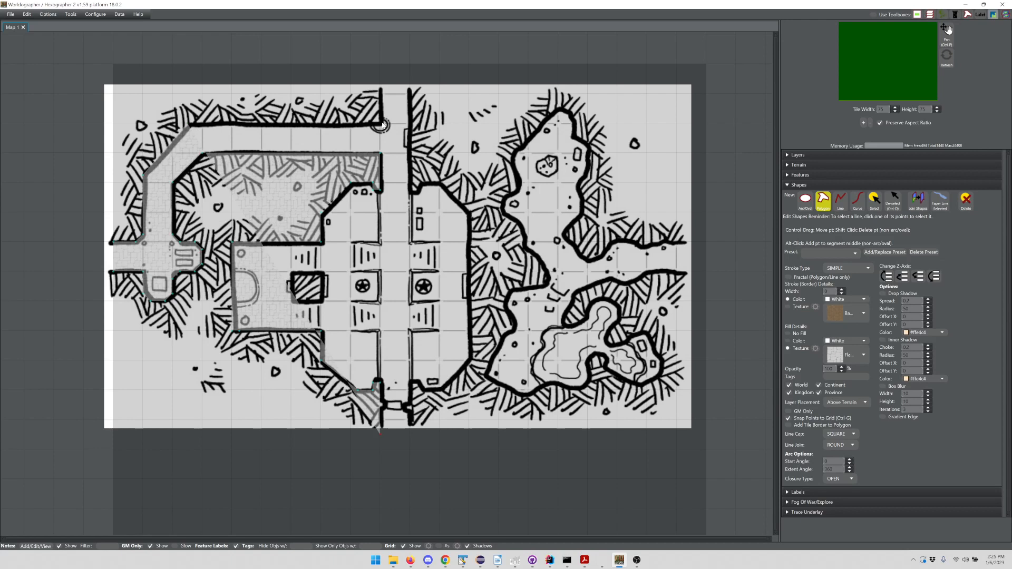
{"action": "left_click", "coordinate": [382, 125]}
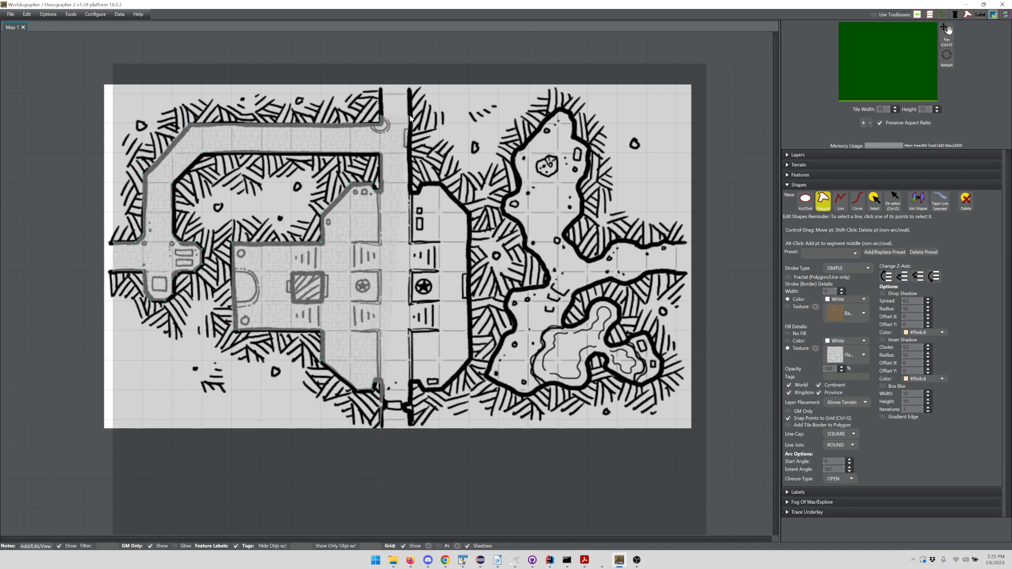
Trace the main hall's east walls down to the south passage and finish the floor polygon.
{"action": "left_click", "coordinate": [418, 183]}
{"action": "left_click", "coordinate": [440, 182]}
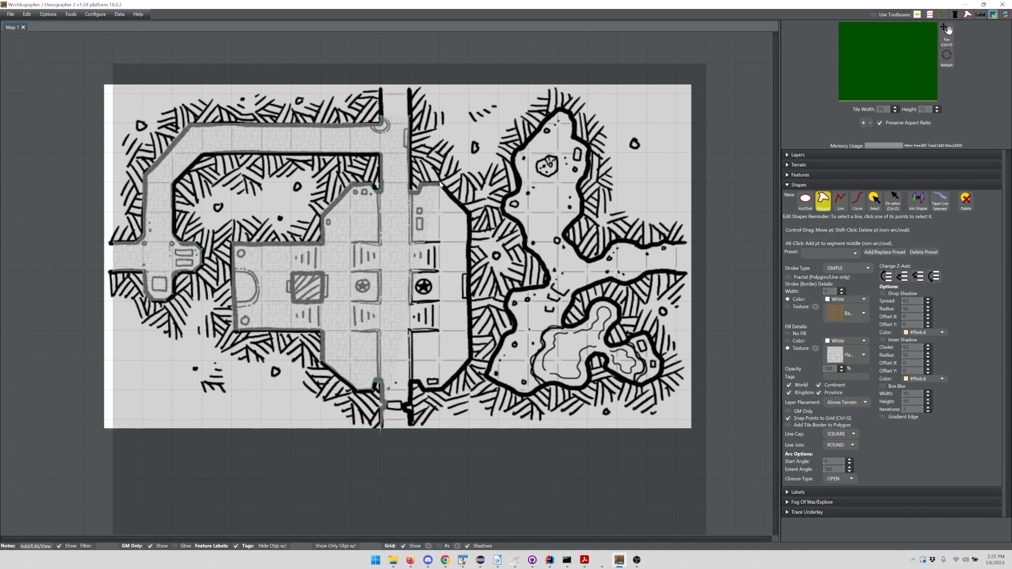
{"action": "left_click", "coordinate": [469, 214]}
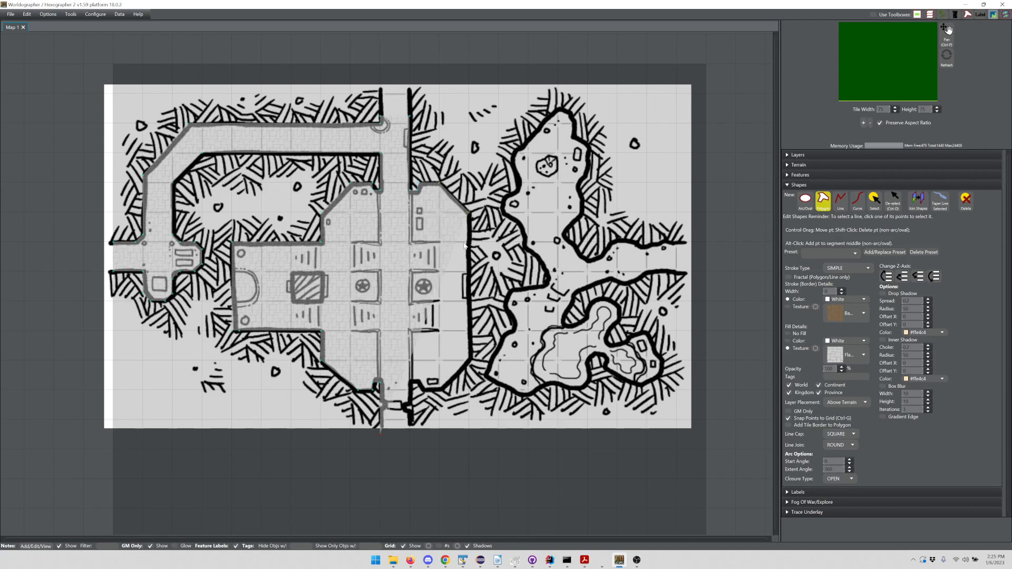
{"action": "left_click", "coordinate": [472, 363]}
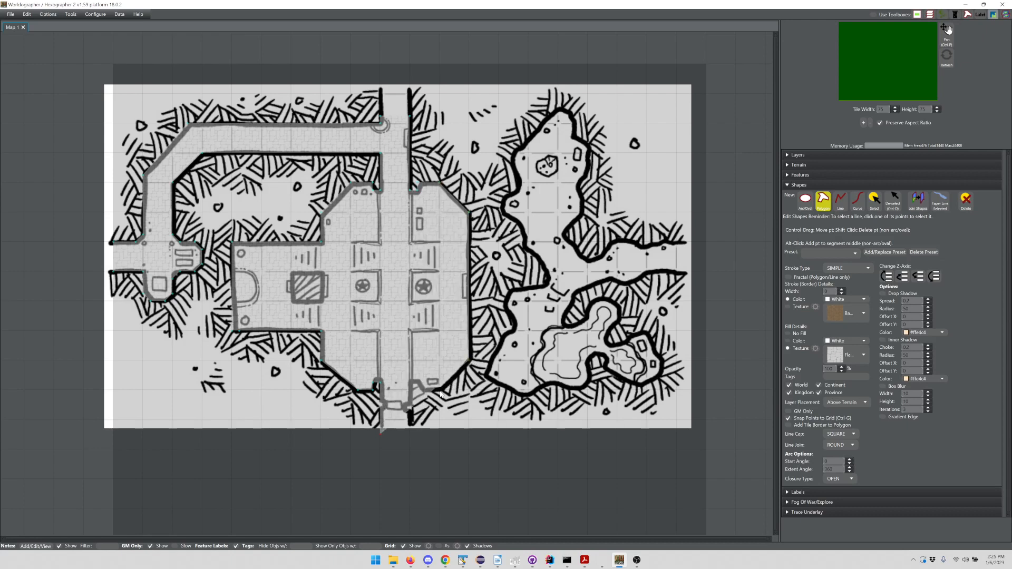
{"action": "left_click", "coordinate": [440, 393]}
{"action": "left_click", "coordinate": [419, 387]}
{"action": "left_click", "coordinate": [417, 383]}
{"action": "left_click", "coordinate": [411, 430]}
{"action": "left_click", "coordinate": [894, 207]}
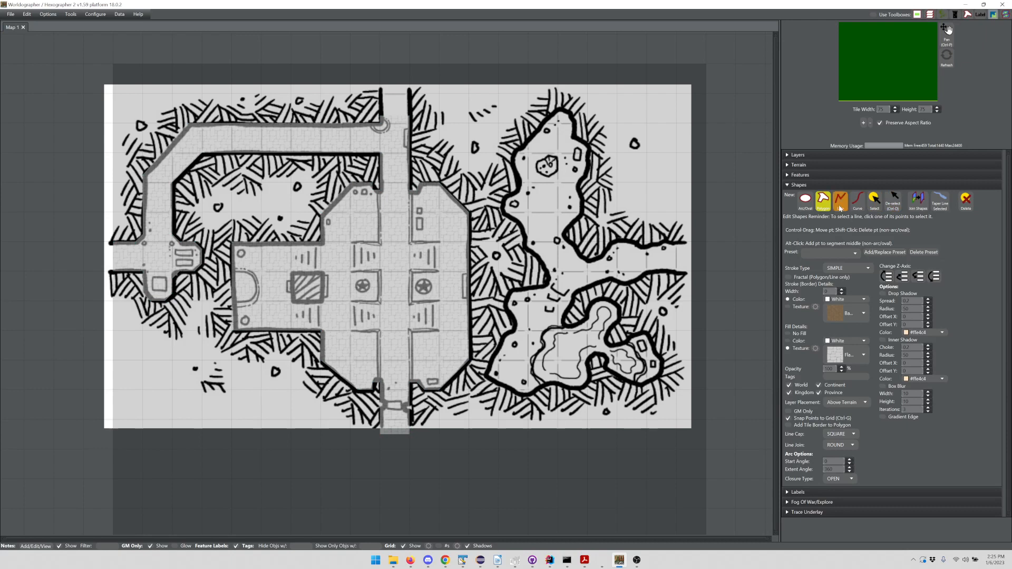
Set up an unfilled line shape with a stroke width of 15 and the Rock Dark texture as its stroke.
{"action": "left_click", "coordinate": [840, 199]}
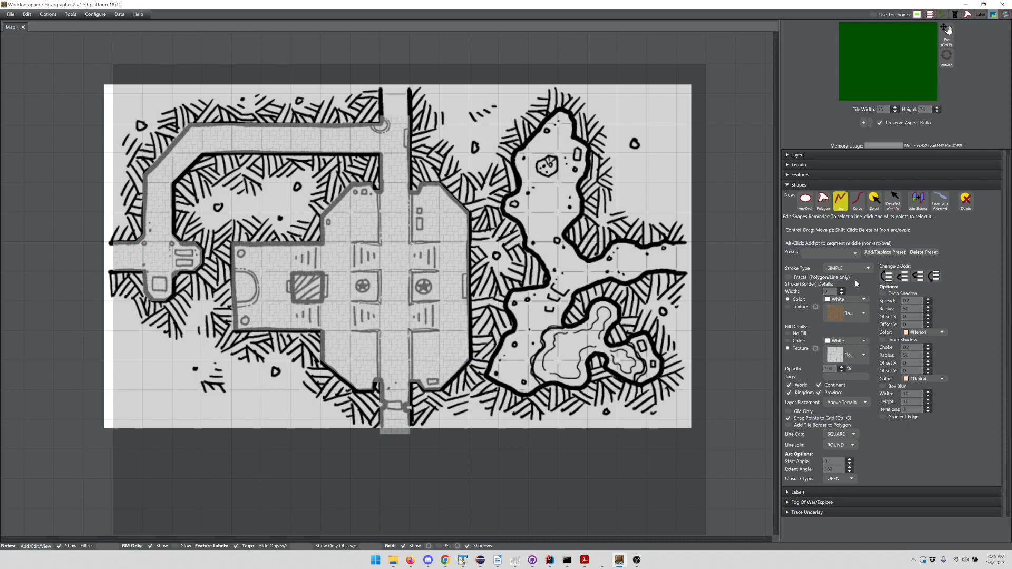
{"action": "left_click", "coordinate": [804, 336]}
{"action": "left_click_drag", "start_coordinate": [840, 291], "coordinate": [821, 290]}
{"action": "type", "text": "15"}
{"action": "left_click", "coordinate": [814, 306]}
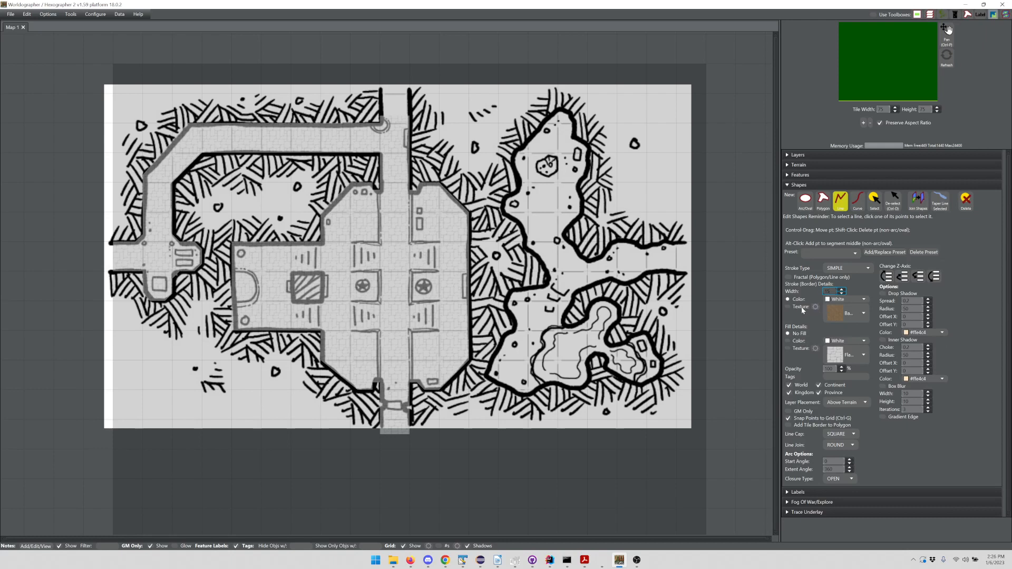
{"action": "left_click", "coordinate": [847, 314]}
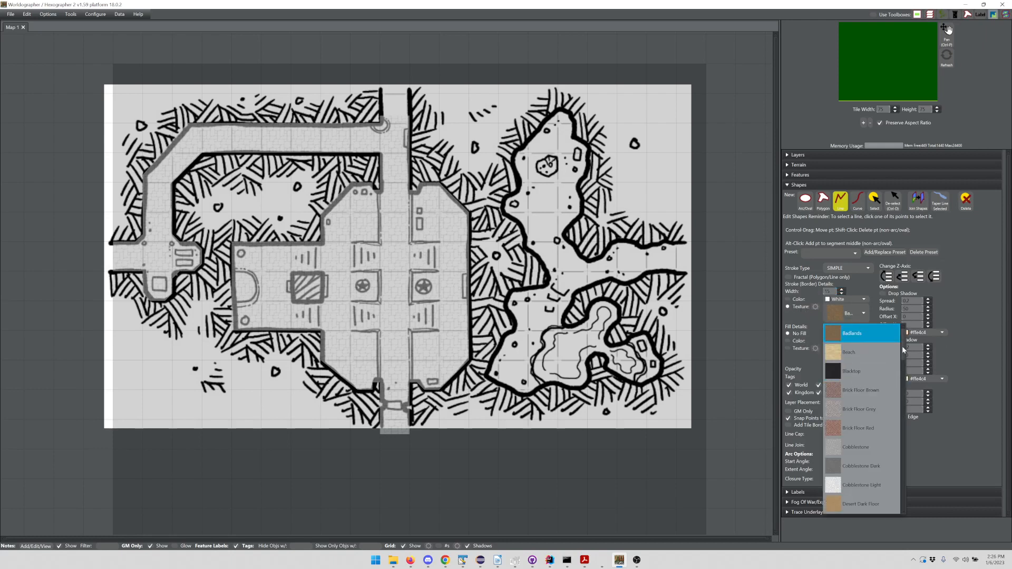
{"action": "left_click_drag", "start_coordinate": [903, 346], "coordinate": [912, 450]}
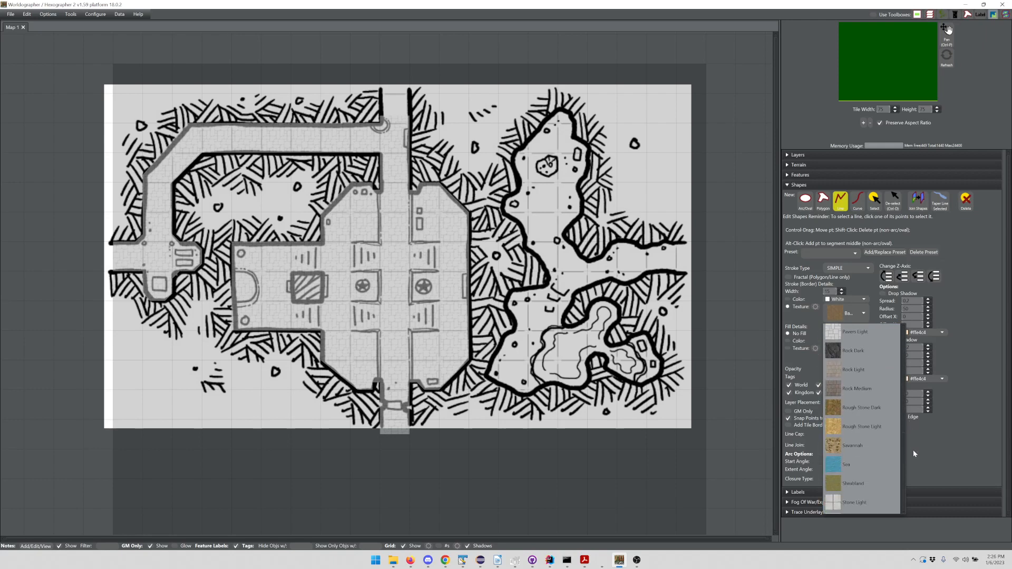
{"action": "left_click", "coordinate": [857, 352]}
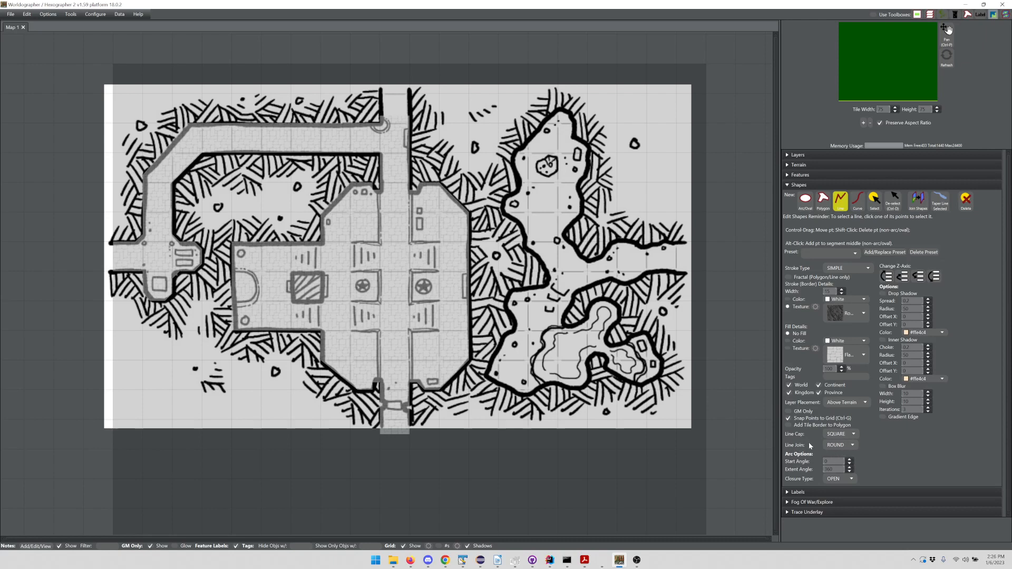
Start the wall line at the south passage's east side, tracing the hall's east walls up to and across the north passage.
{"action": "left_click", "coordinate": [409, 434]}
{"action": "left_click", "coordinate": [410, 386]}
{"action": "left_click", "coordinate": [468, 363]}
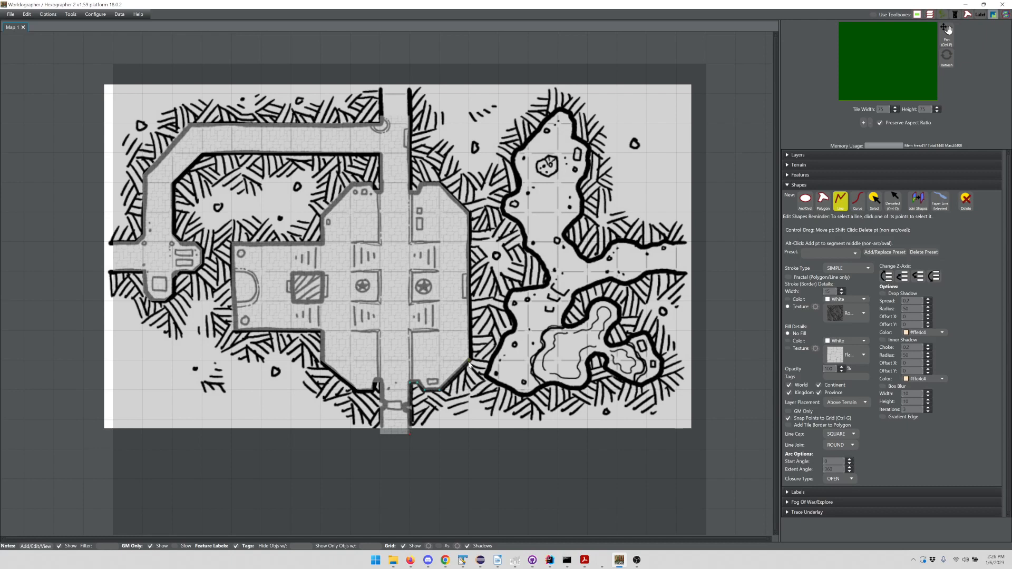
{"action": "left_click", "coordinate": [468, 214]}
{"action": "left_click", "coordinate": [417, 184]}
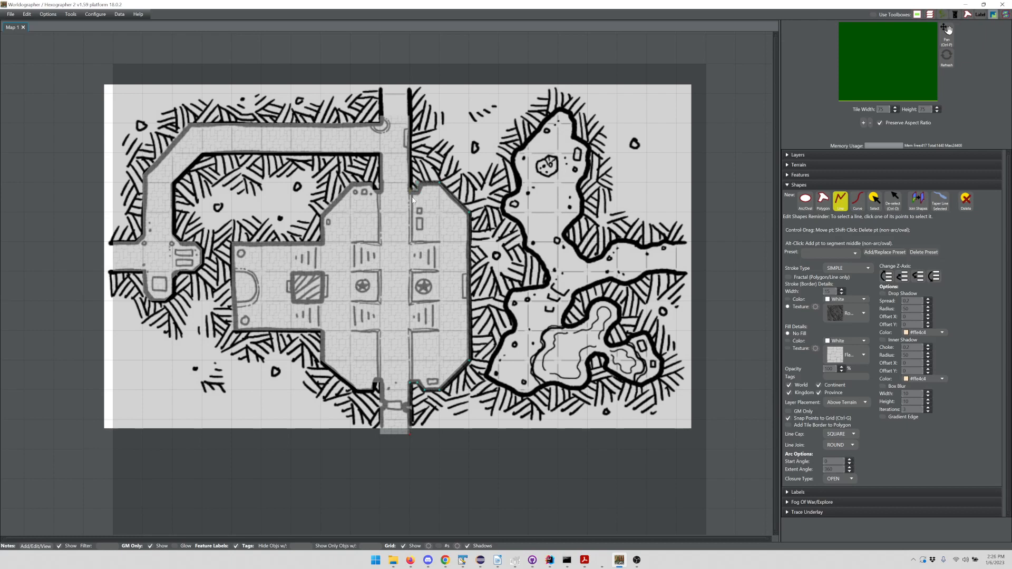
{"action": "left_click", "coordinate": [409, 117]}
{"action": "left_click", "coordinate": [381, 120]}
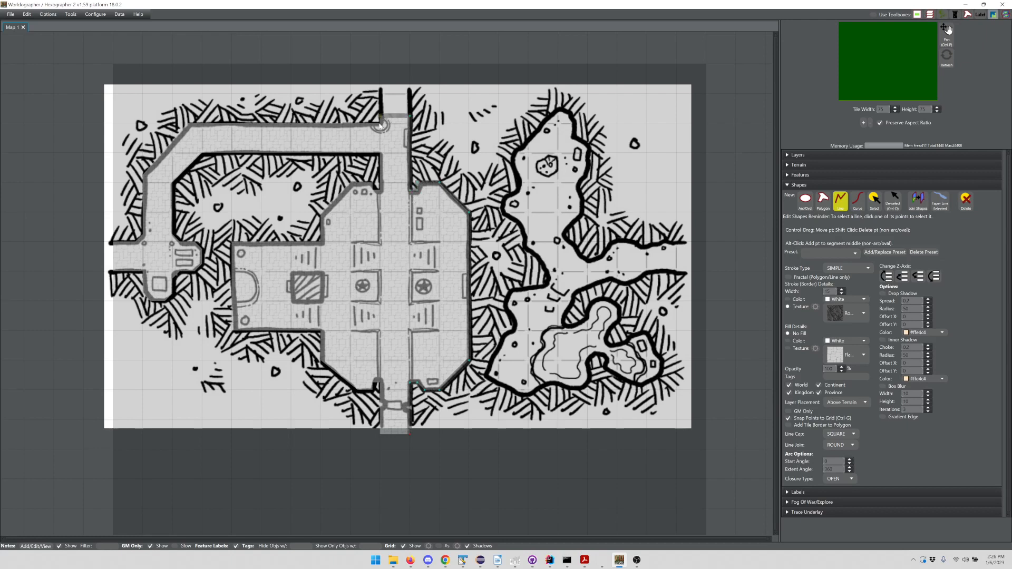
Continue the wall line along the northwest corridor's outer wall and finish it at the west exit.
{"action": "left_click", "coordinate": [187, 127]}
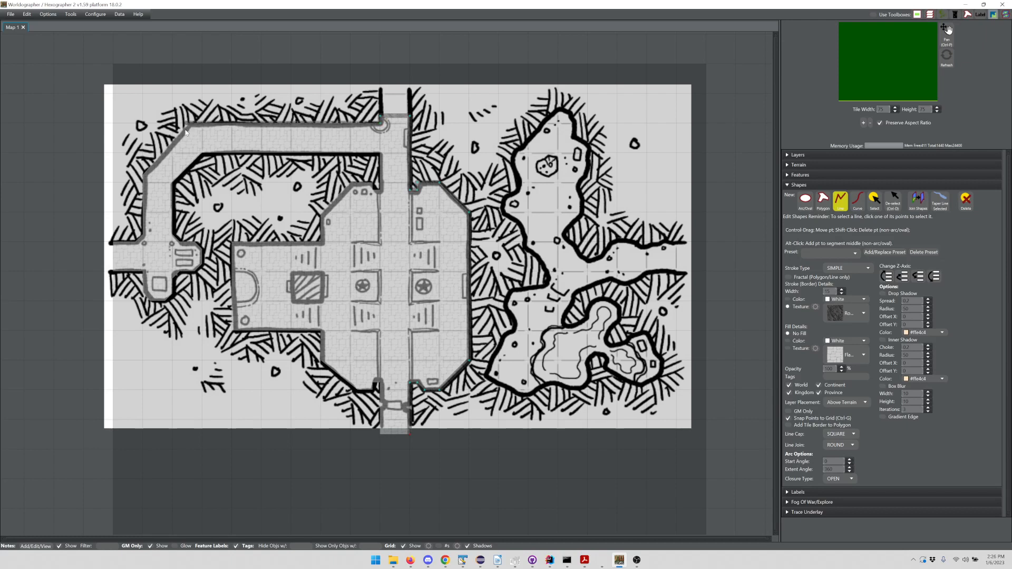
{"action": "left_click", "coordinate": [142, 178]}
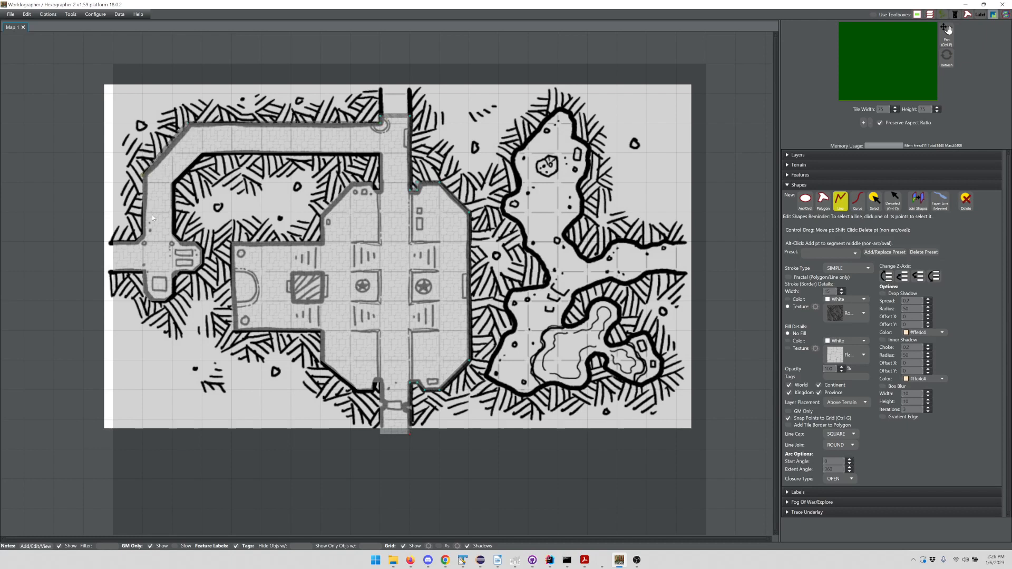
{"action": "left_click", "coordinate": [143, 241]}
{"action": "double_click", "coordinate": [113, 242]}
Set the trace underlay's opacity to 100% and inspect the new wall line's corners up close.
{"action": "left_click", "coordinate": [857, 512]}
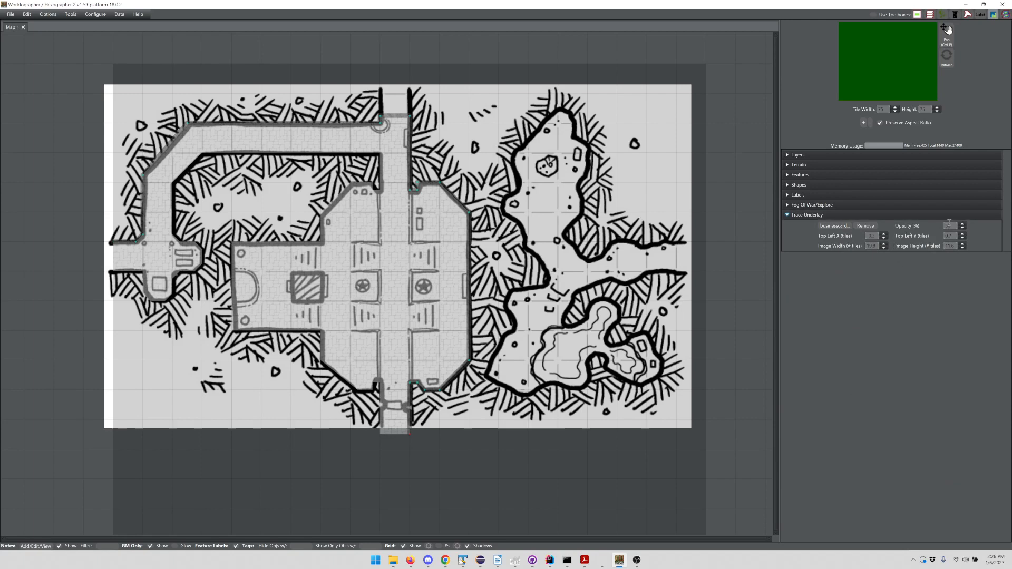
{"action": "left_click_drag", "start_coordinate": [951, 226], "coordinate": [919, 222]}
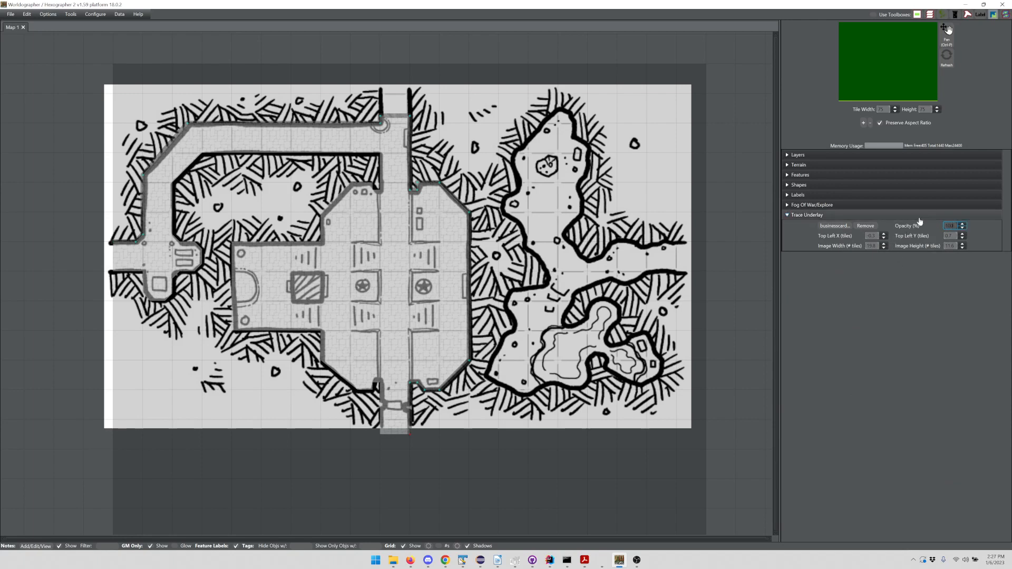
{"action": "type", "text": "100"}
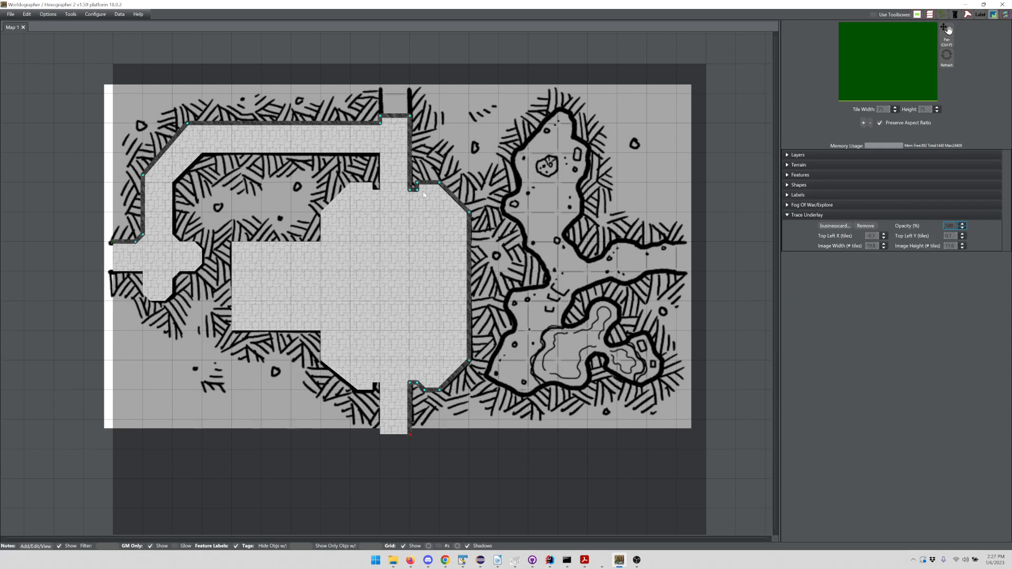
{"action": "scroll", "coordinate": [423, 193], "scroll_direction": "up", "scroll_amount": 5}
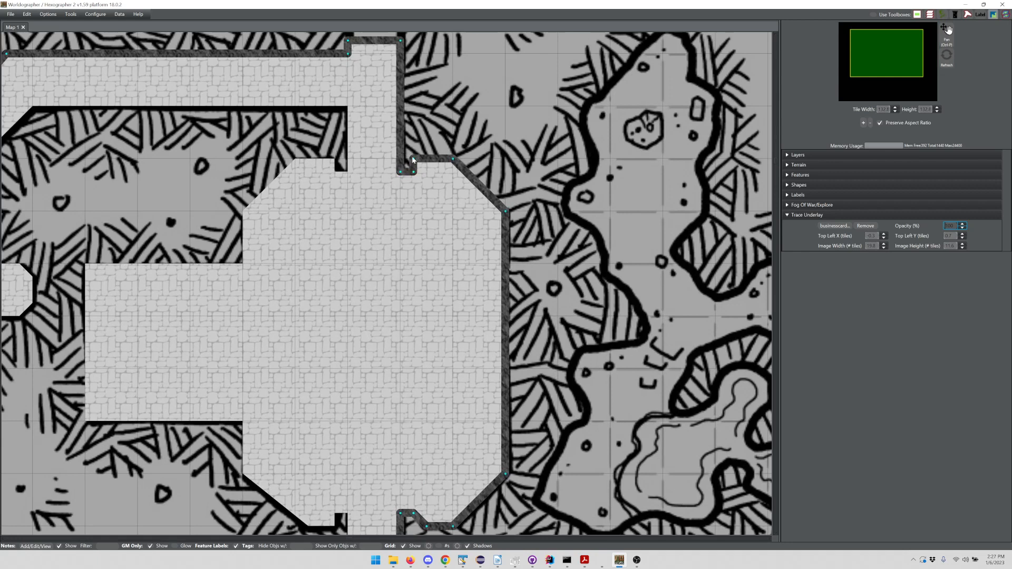
Try the BEVEL and MITER line joins, and settle on BEVEL.
{"action": "left_click", "coordinate": [814, 185]}
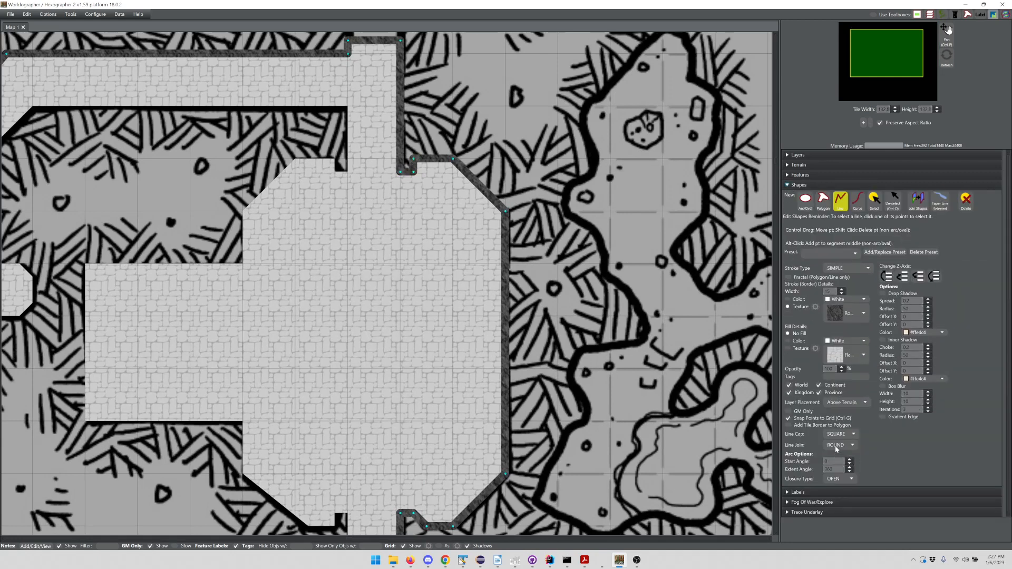
{"action": "left_click", "coordinate": [837, 447]}
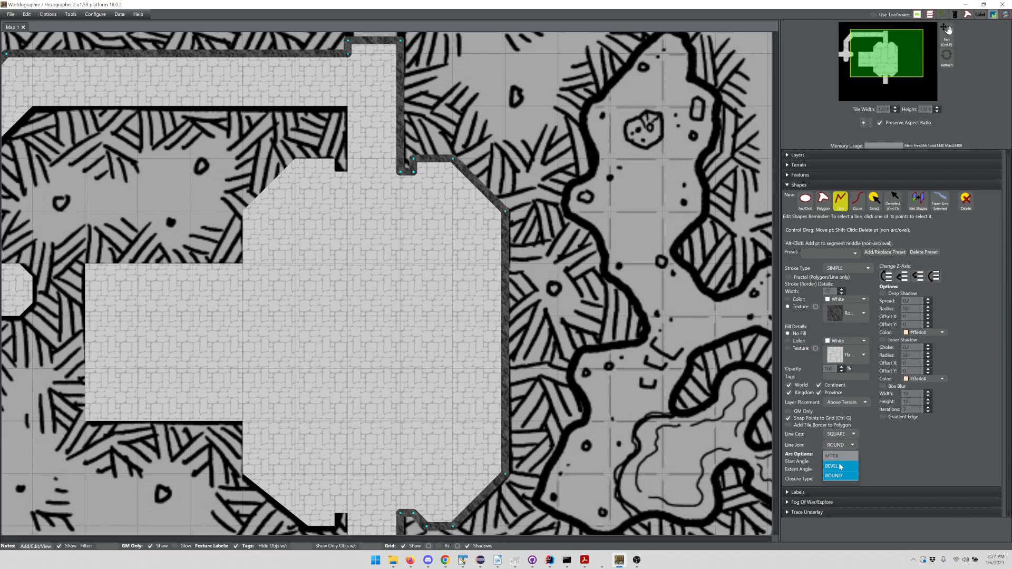
{"action": "left_click", "coordinate": [841, 465]}
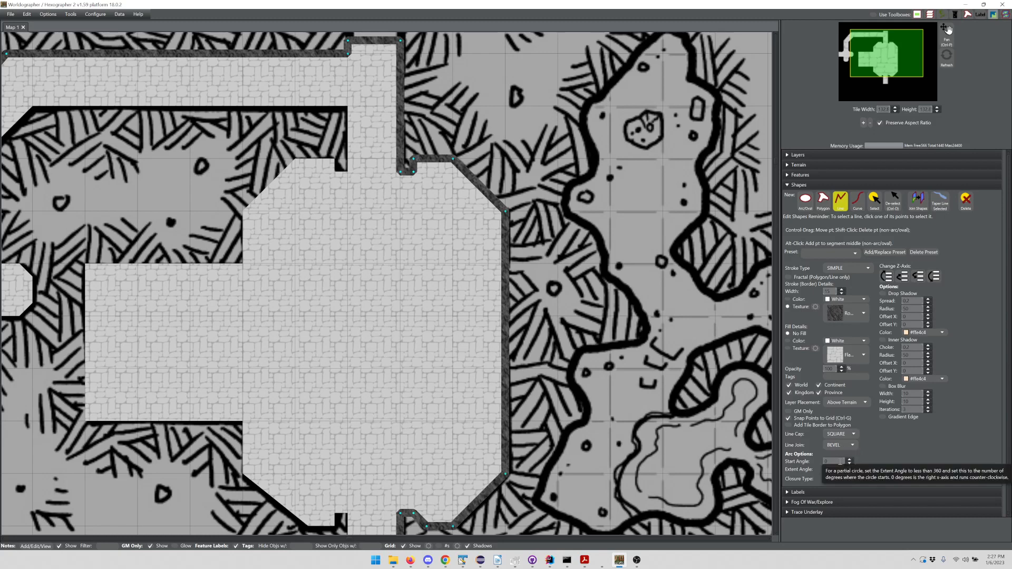
{"action": "left_click", "coordinate": [841, 446]}
{"action": "left_click", "coordinate": [840, 455]}
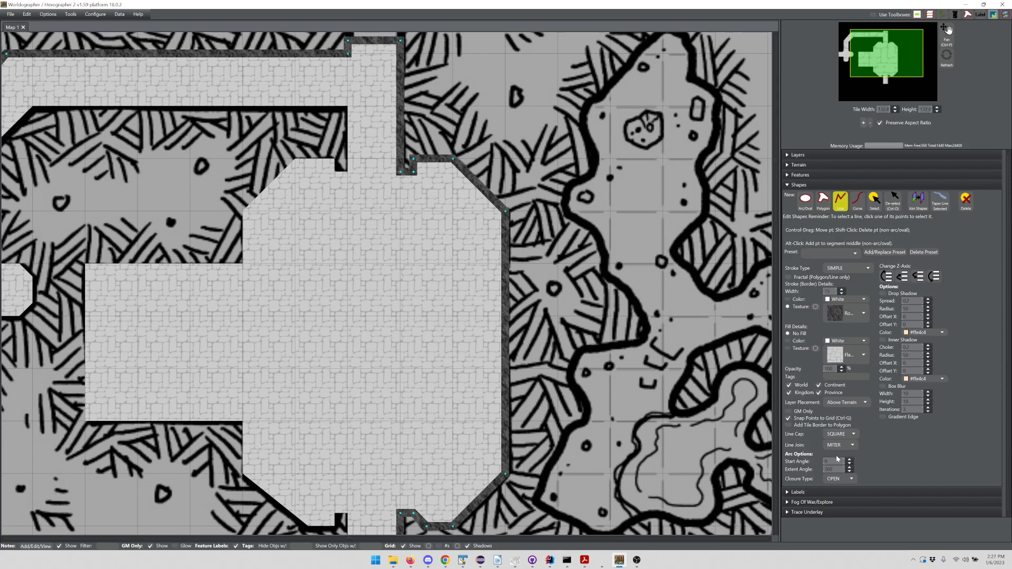
{"action": "left_click", "coordinate": [840, 448]}
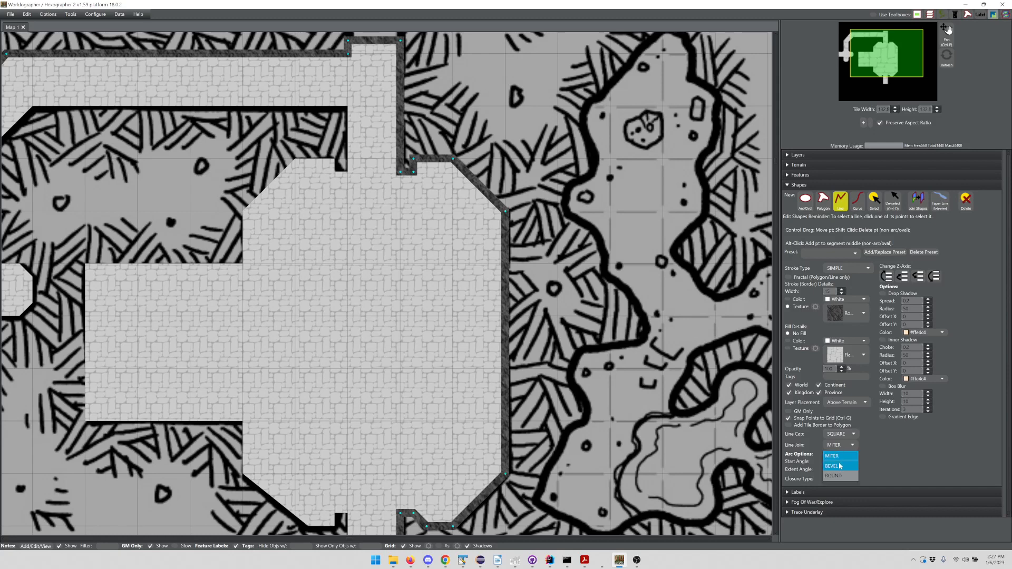
{"action": "left_click", "coordinate": [840, 466]}
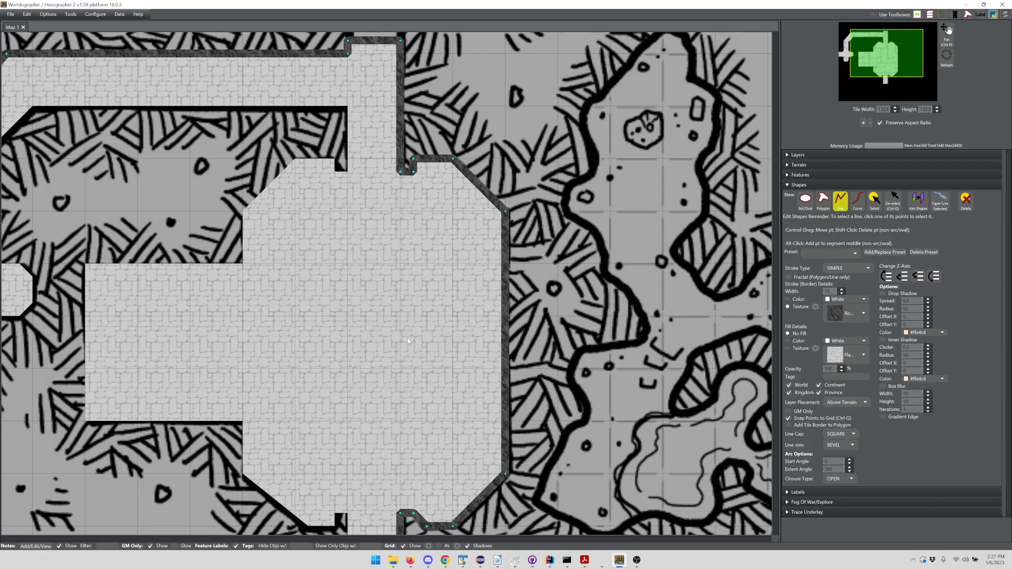
Set the trace underlay's opacity to 60%.
{"action": "scroll", "coordinate": [405, 330], "scroll_direction": "down", "scroll_amount": 2}
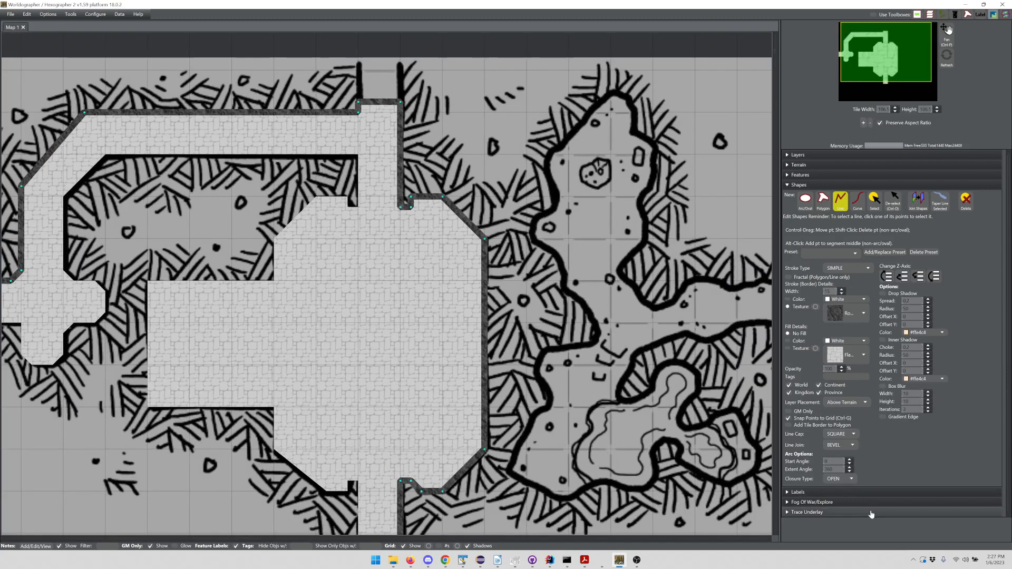
{"action": "left_click", "coordinate": [806, 512]}
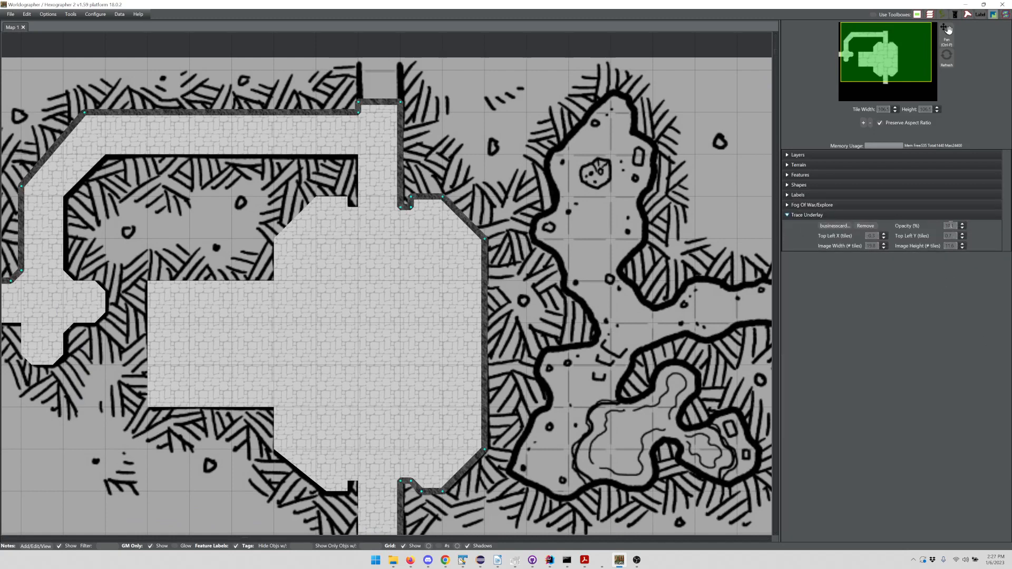
{"action": "left_click_drag", "start_coordinate": [950, 225], "coordinate": [938, 224]}
{"action": "type", "text": "60"}
{"action": "key", "text": "Return"}
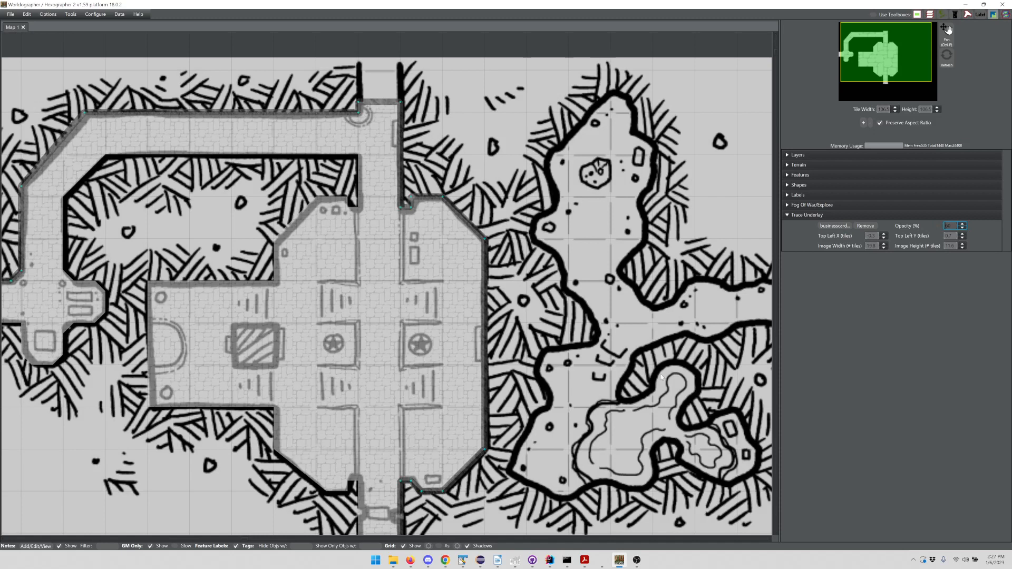
Deselect the finished line and start a second wall line at the south passage's west side, tracing the hall's southwest walls to the rectangular side room.
{"action": "left_click", "coordinate": [819, 186]}
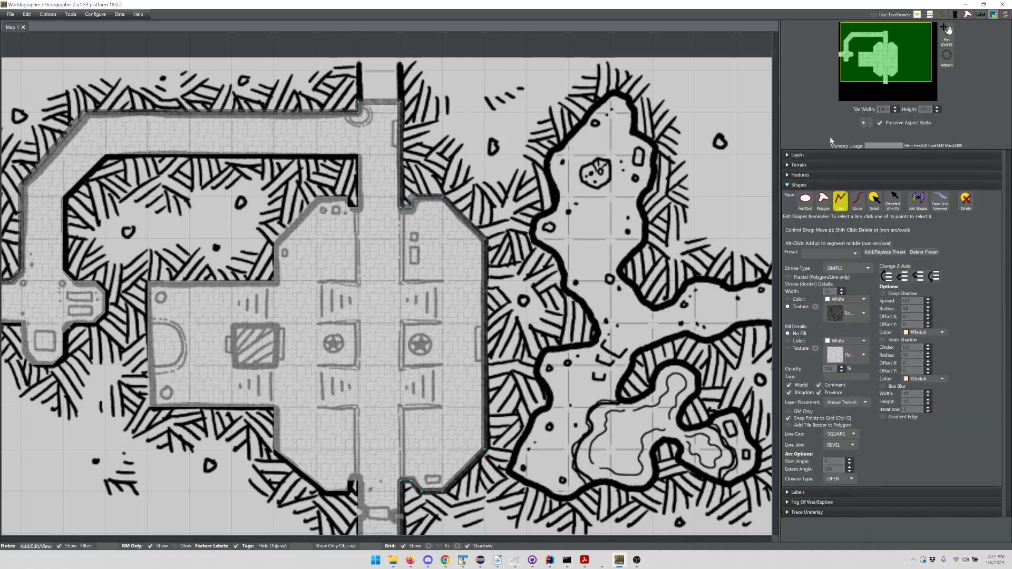
{"action": "left_click", "coordinate": [875, 57]}
{"action": "left_click_drag", "start_coordinate": [874, 57], "coordinate": [863, 62]}
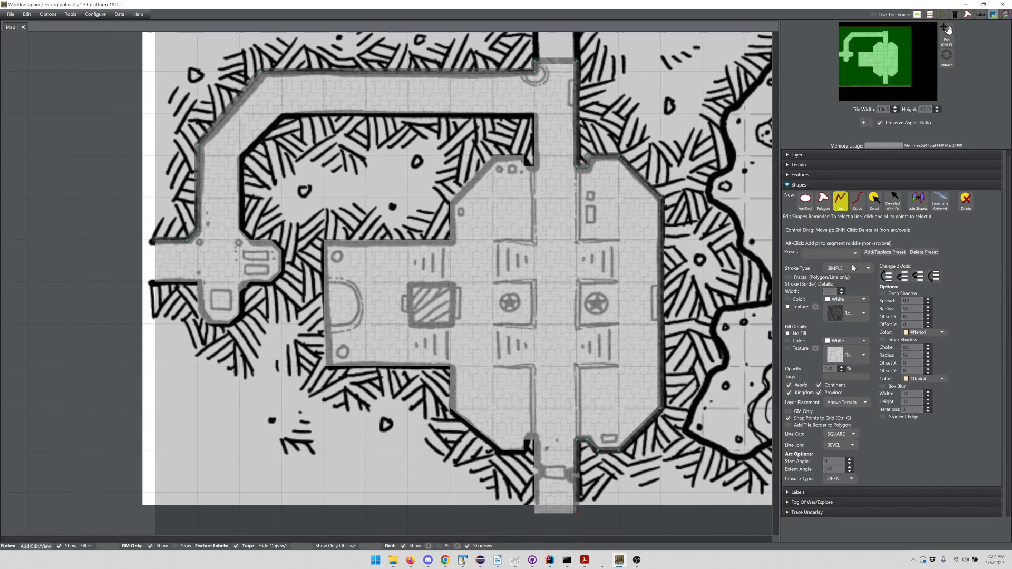
{"action": "left_click", "coordinate": [892, 204]}
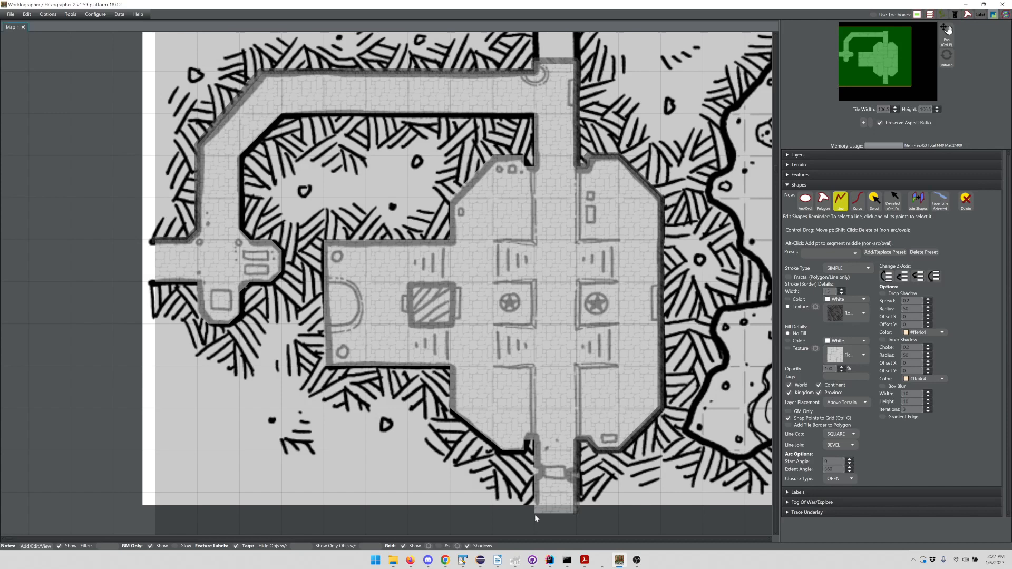
{"action": "left_click", "coordinate": [533, 441]}
{"action": "left_click", "coordinate": [501, 452]}
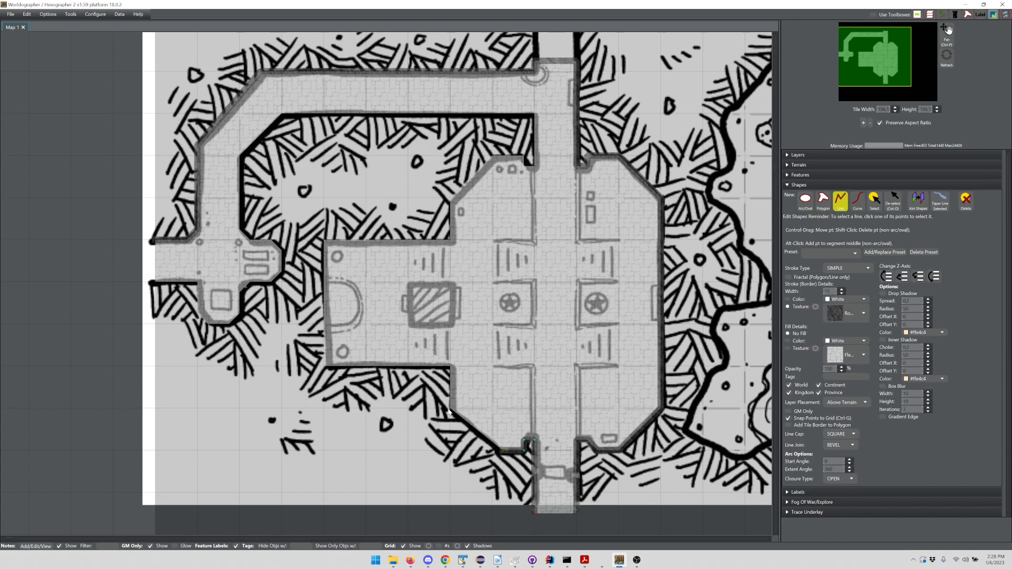
{"action": "left_click", "coordinate": [450, 408]}
{"action": "left_click", "coordinate": [450, 365]}
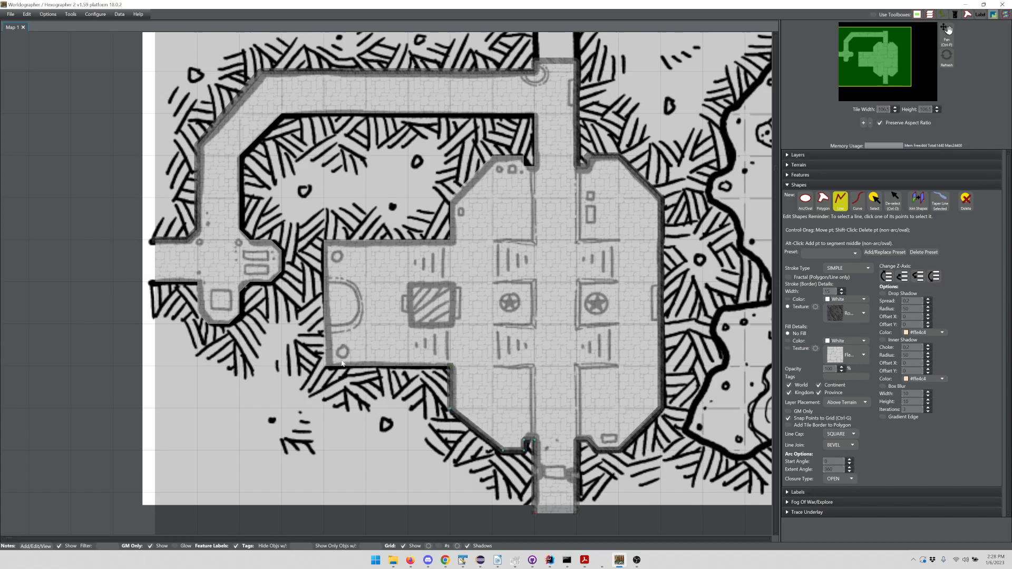
Extend the second wall line around the rectangular side room and along the hall's northwest walls to the north passage.
{"action": "left_click", "coordinate": [323, 365]}
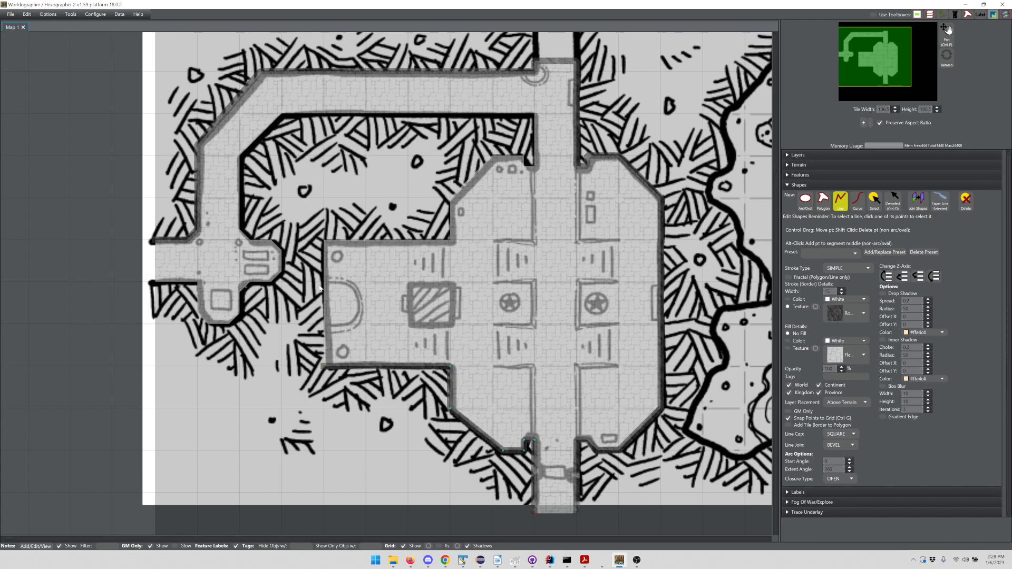
{"action": "left_click", "coordinate": [324, 243]}
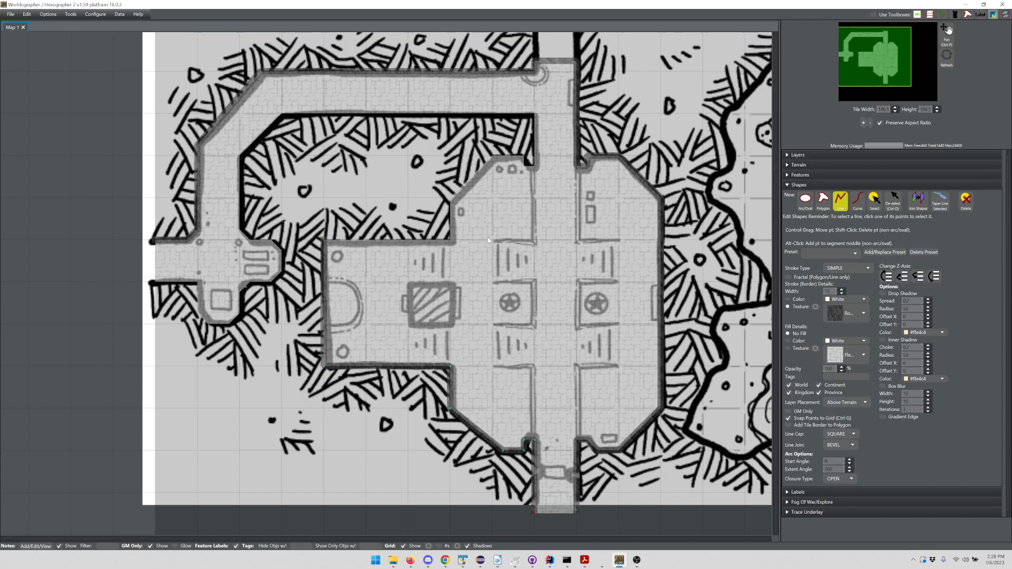
{"action": "left_click", "coordinate": [452, 241]}
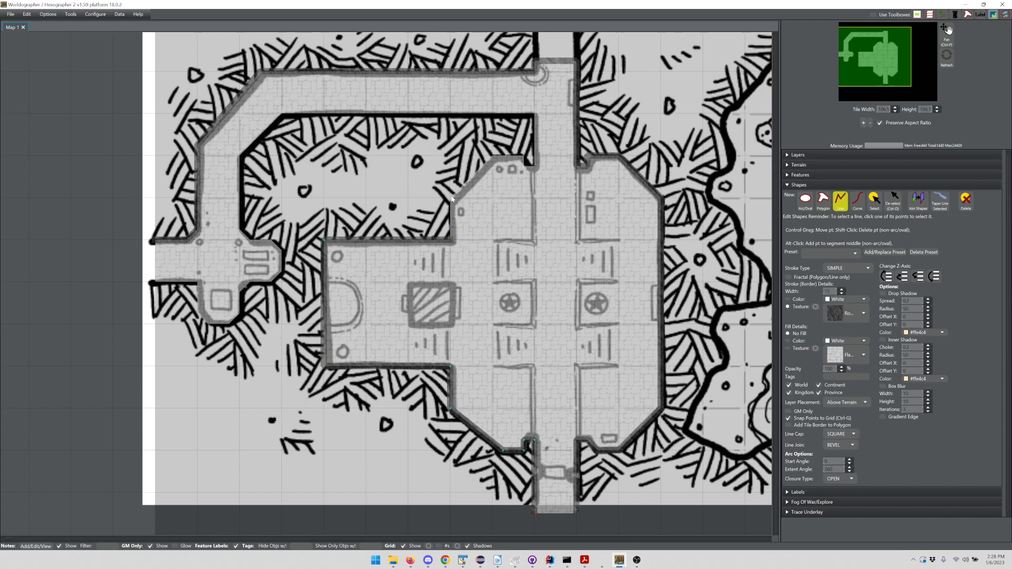
{"action": "left_click", "coordinate": [453, 198]}
{"action": "left_click", "coordinate": [495, 155]}
{"action": "left_click", "coordinate": [524, 167]}
{"action": "left_click", "coordinate": [535, 167]}
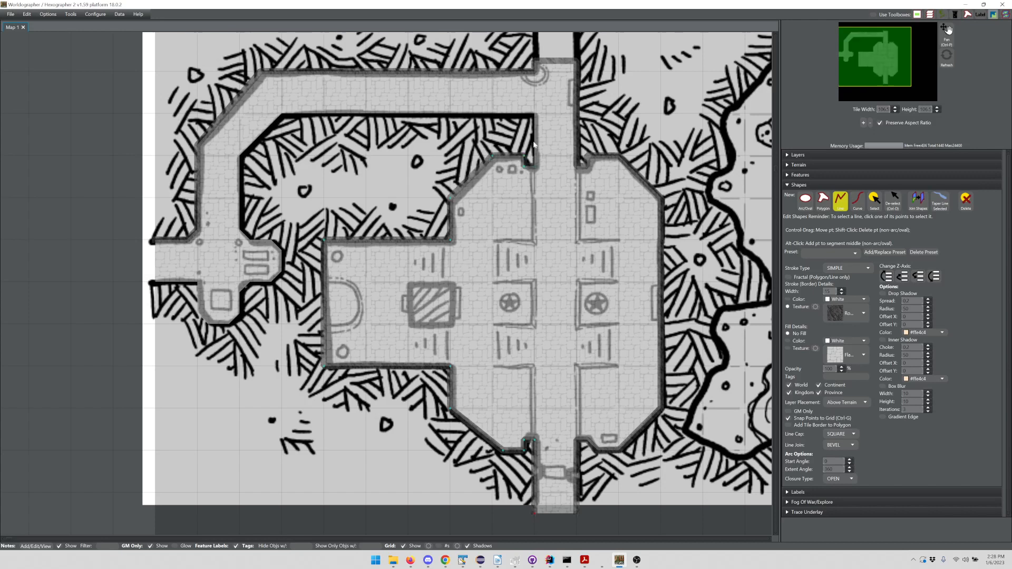
Extend the second wall line from the north passage along the corridor's inner wall and around its bend to the small west room.
{"action": "left_click", "coordinate": [535, 112]}
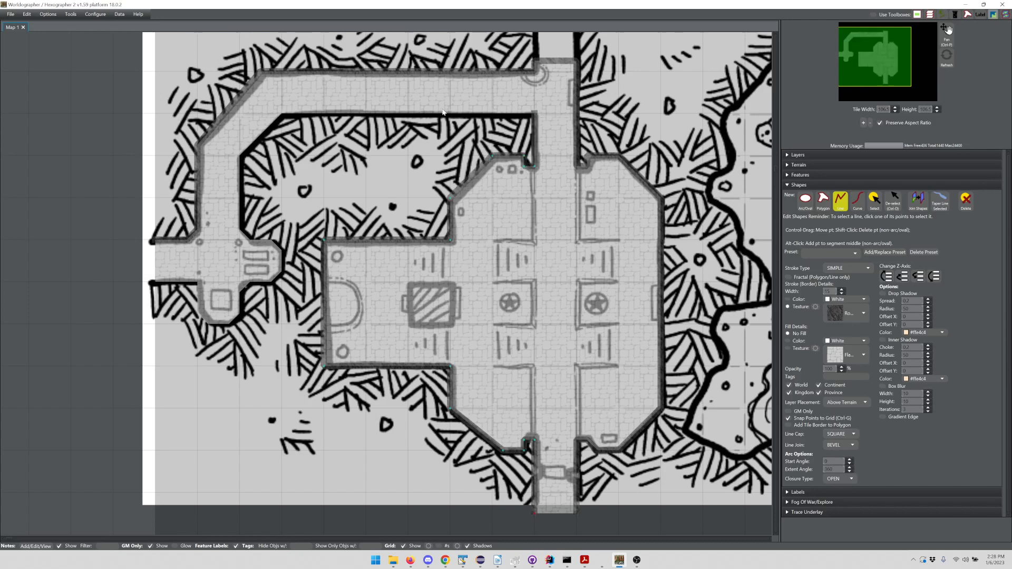
{"action": "left_click", "coordinate": [283, 113]}
{"action": "left_click", "coordinate": [240, 156]}
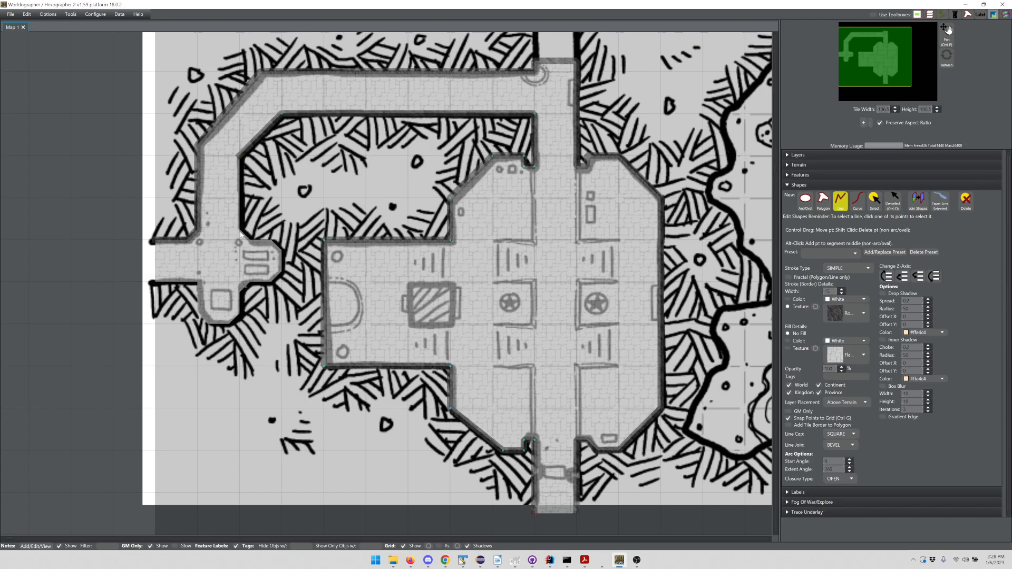
{"action": "left_click", "coordinate": [240, 231]}
{"action": "left_click", "coordinate": [250, 242]}
{"action": "left_click", "coordinate": [272, 242]}
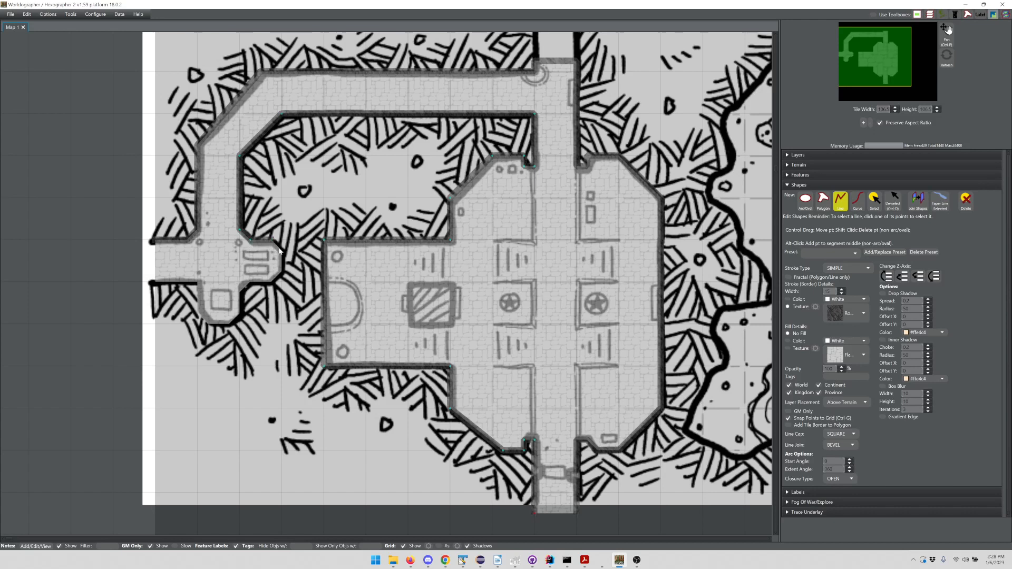
Continue the second wall line around the small west room's east and south alcoves to the west exit at the map's edge.
{"action": "left_click", "coordinate": [282, 252]}
{"action": "left_click", "coordinate": [282, 272]}
{"action": "left_click", "coordinate": [271, 283]}
{"action": "left_click", "coordinate": [241, 291]}
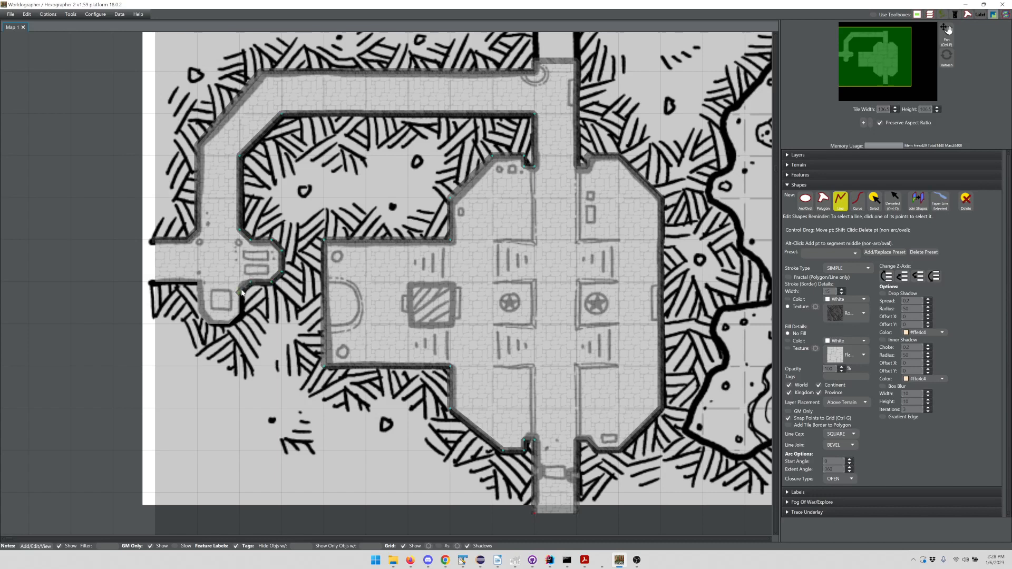
{"action": "left_click", "coordinate": [239, 317]}
{"action": "left_click", "coordinate": [229, 324]}
{"action": "left_click", "coordinate": [207, 324]}
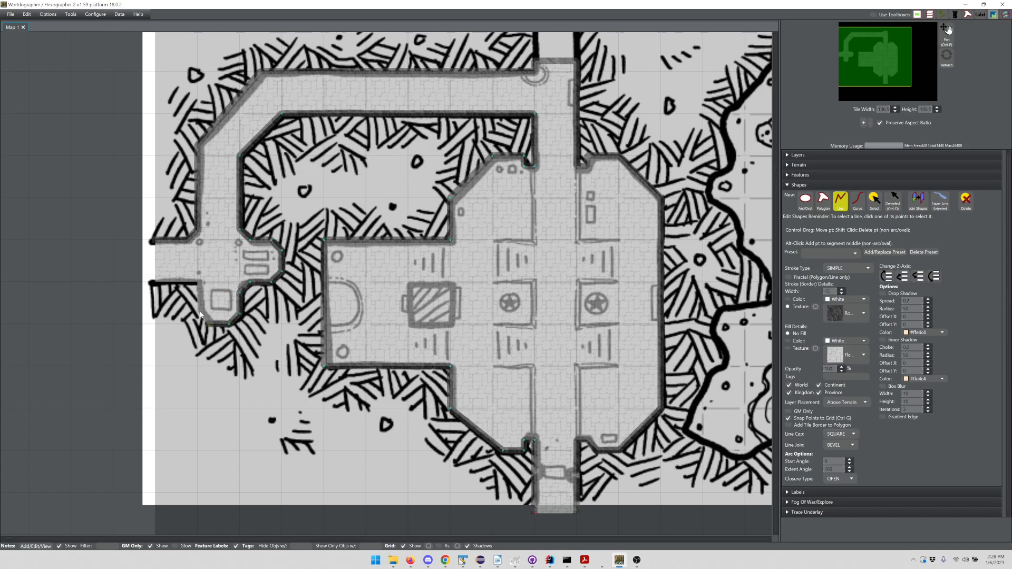
{"action": "left_click", "coordinate": [198, 314]}
{"action": "left_click", "coordinate": [197, 282]}
{"action": "left_click", "coordinate": [154, 281]}
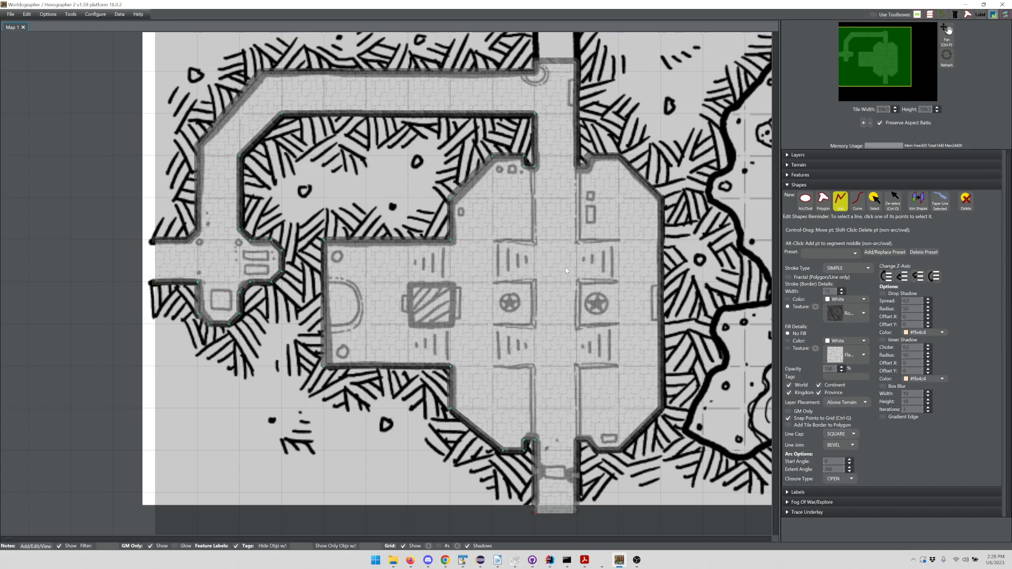
Add a separate wall line across the south passage's door and a thinner partition line from the hall's south entrance to the southeast alcove.
{"action": "left_click", "coordinate": [896, 203]}
{"action": "left_click", "coordinate": [575, 476]}
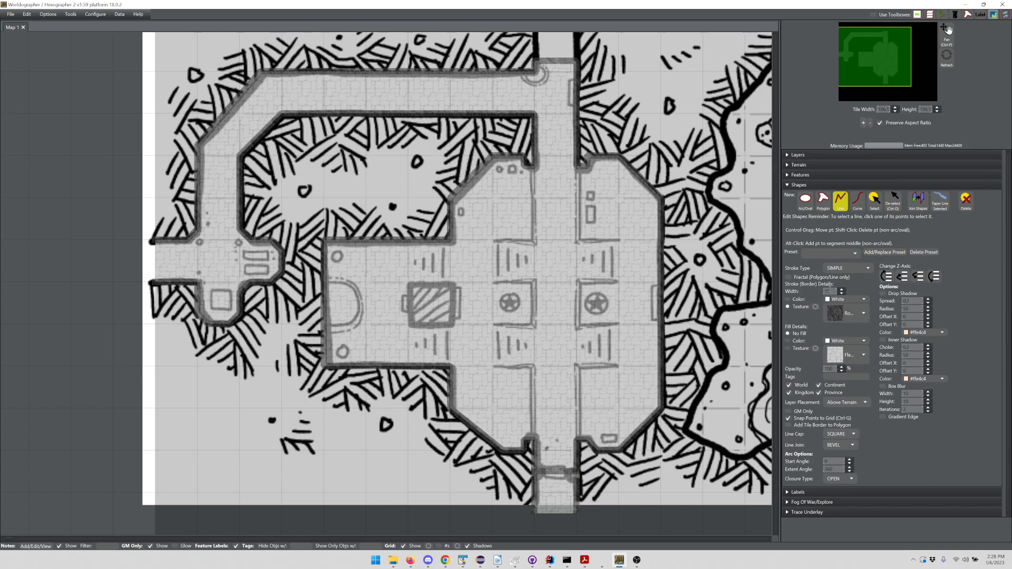
{"action": "double_click", "coordinate": [828, 291]}
{"action": "left_click", "coordinate": [577, 440]}
{"action": "left_click", "coordinate": [577, 367]}
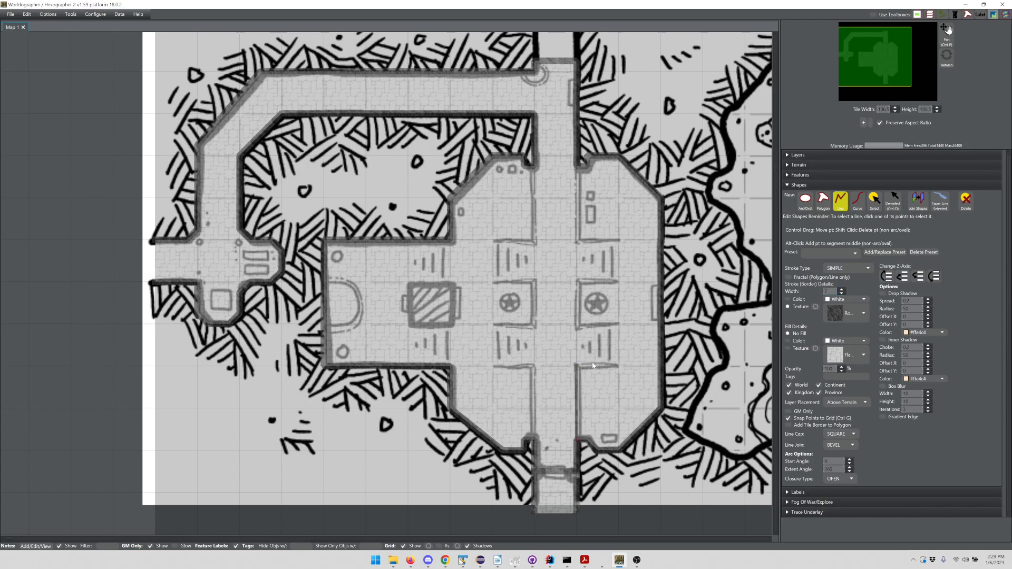
{"action": "left_click", "coordinate": [618, 368]}
{"action": "key", "text": "ctrl+d"}
Trace the remaining east-side partitions of the hall: the walls around the star alcove and the line up to the north entrance.
{"action": "left_click", "coordinate": [578, 324]}
{"action": "left_click", "coordinate": [577, 281]}
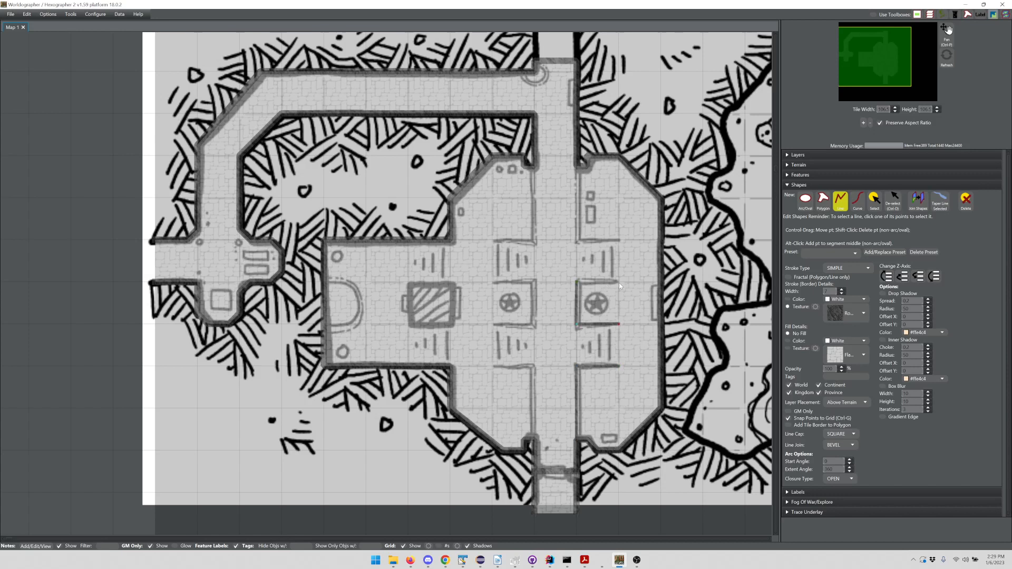
{"action": "left_click", "coordinate": [619, 282]}
{"action": "left_click", "coordinate": [619, 242]}
{"action": "left_click", "coordinate": [577, 243]}
{"action": "left_click", "coordinate": [577, 170]}
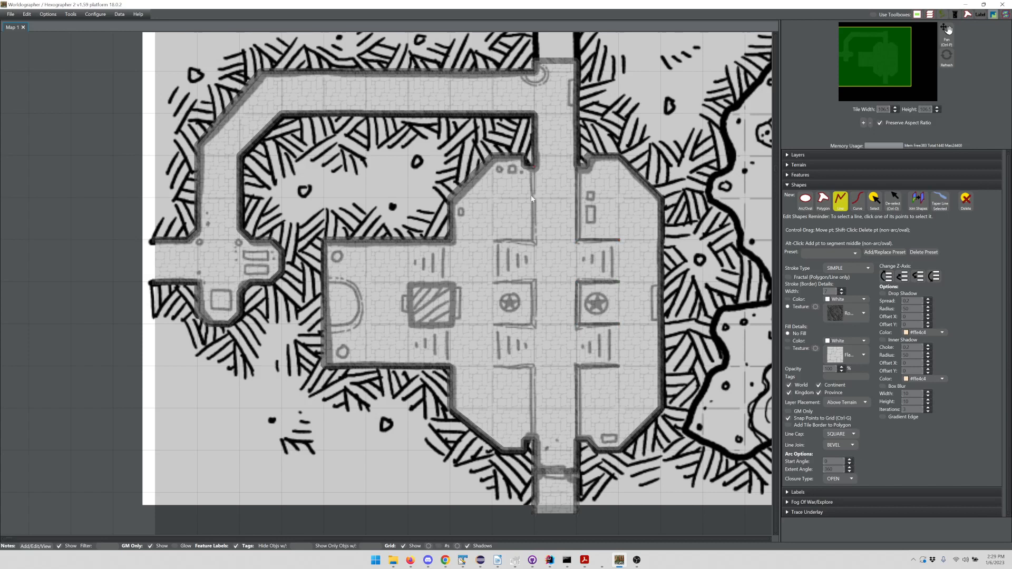
Trace the matching west-side partitions of the hall from the north entrance down to the south entrance, and deselect the last line.
{"action": "left_click", "coordinate": [533, 243]}
{"action": "left_click", "coordinate": [534, 284]}
{"action": "left_click", "coordinate": [491, 327]}
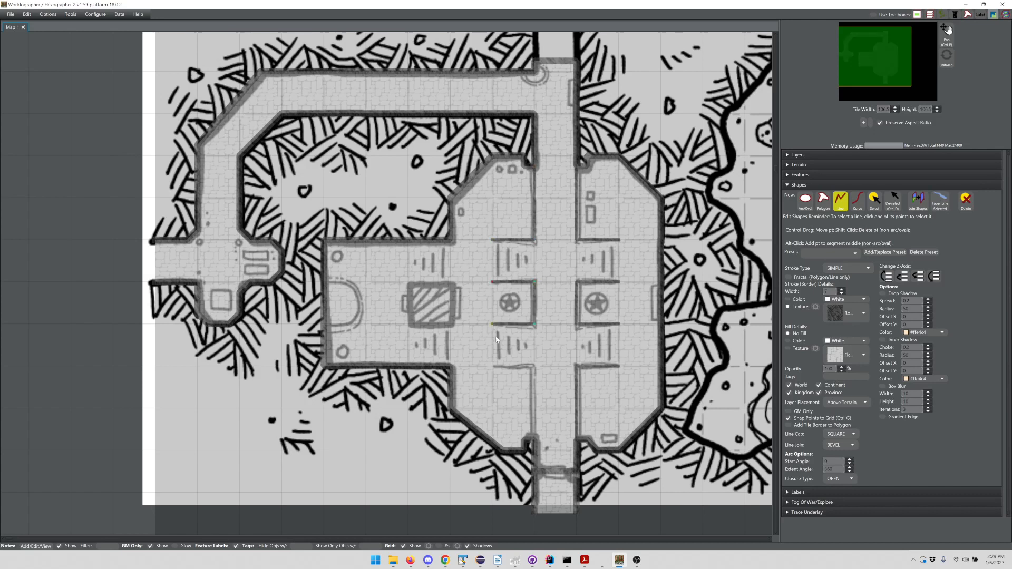
{"action": "left_click", "coordinate": [535, 369]}
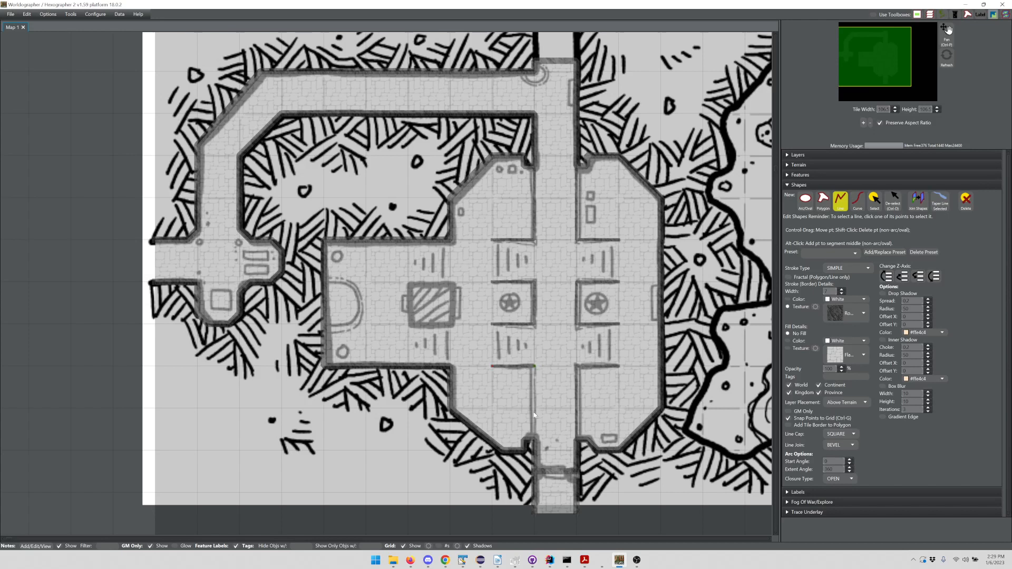
{"action": "left_click", "coordinate": [532, 441]}
{"action": "left_click", "coordinate": [892, 204]}
Choose the Tile Deluxe fill texture and draw a circle centred on the side room's west wall, sized to the semicircular feature.
{"action": "left_click", "coordinate": [805, 200]}
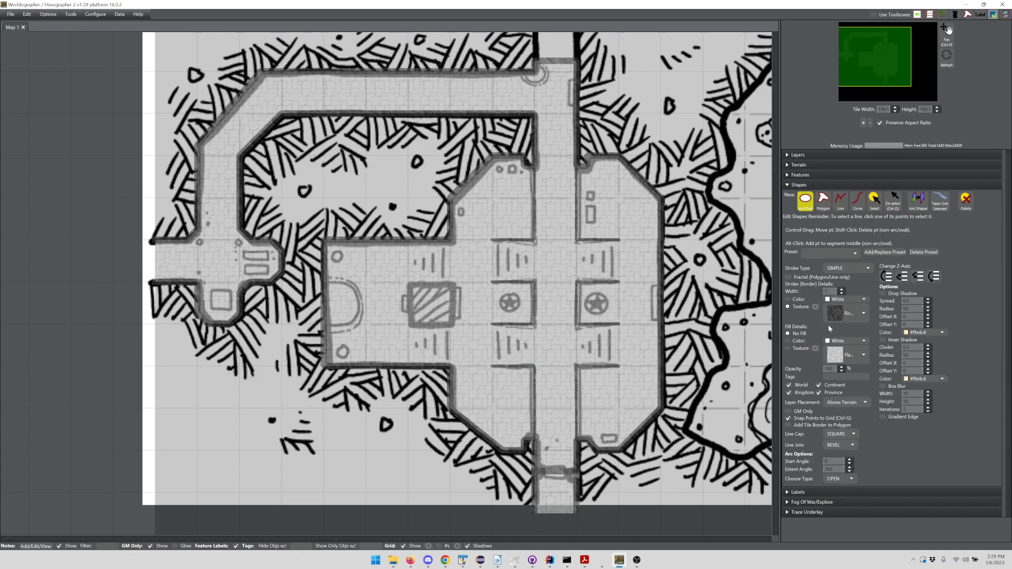
{"action": "left_click", "coordinate": [859, 356]}
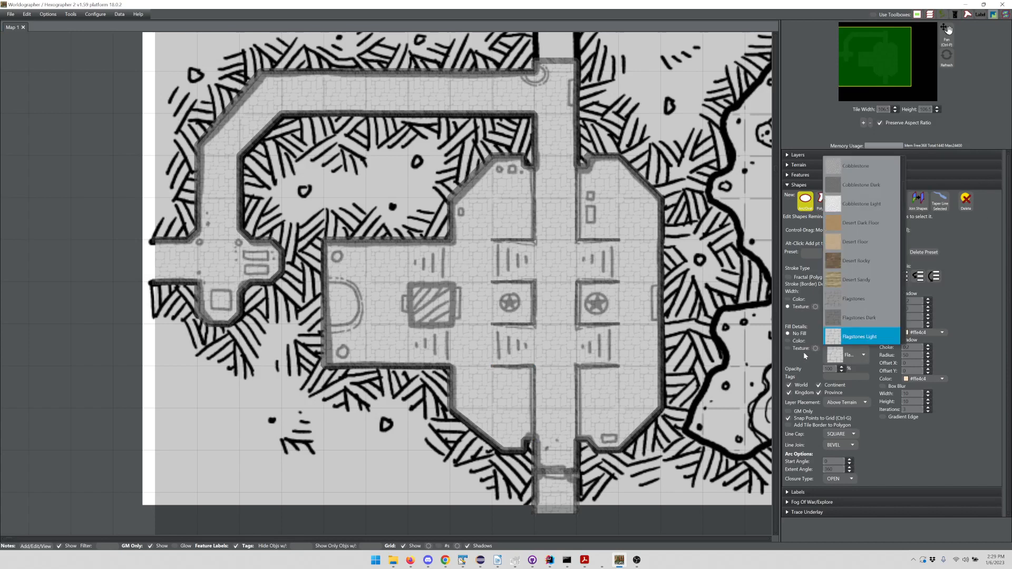
{"action": "scroll", "coordinate": [870, 264], "scroll_direction": "down", "scroll_amount": 3}
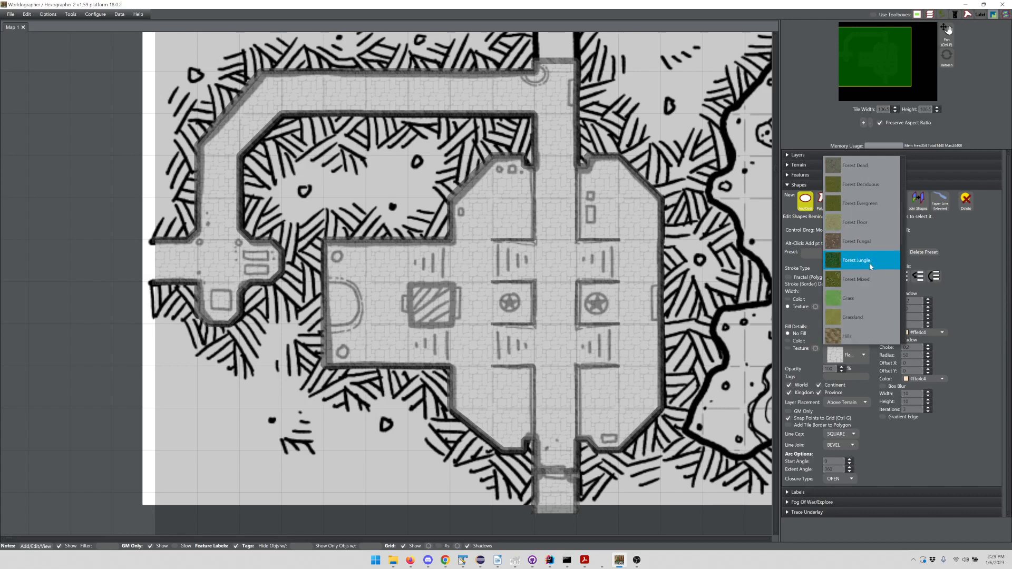
{"action": "scroll", "coordinate": [868, 267], "scroll_direction": "down", "scroll_amount": 5}
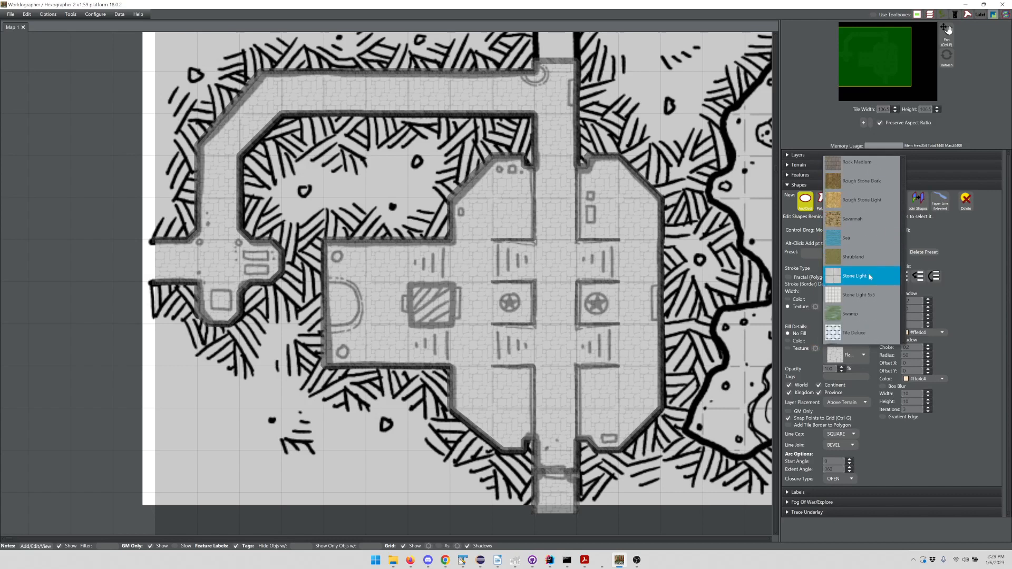
{"action": "left_click", "coordinate": [867, 332]}
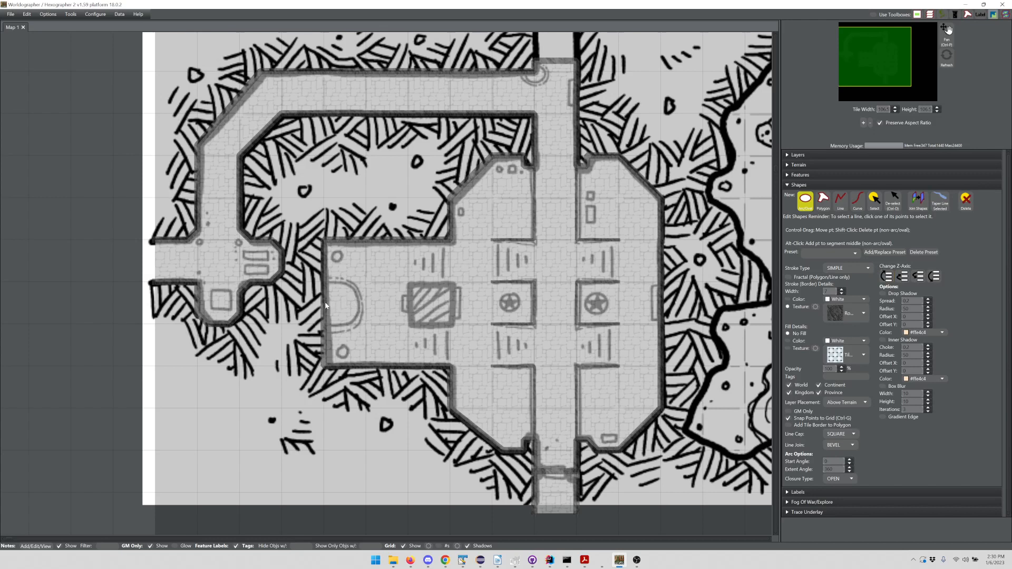
{"action": "left_click", "coordinate": [362, 331]}
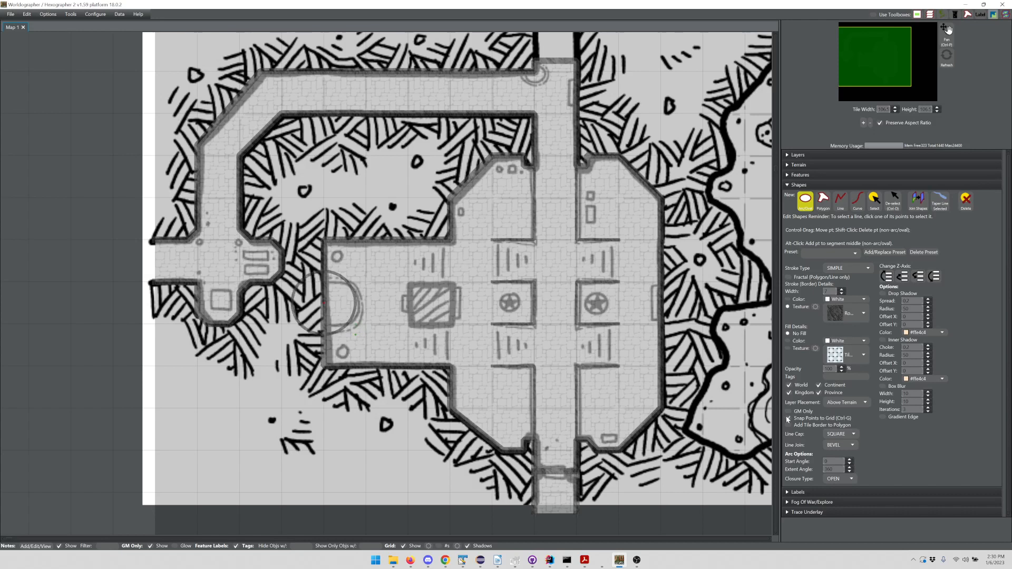
Turn the circle into a half circle with extent angle 180 and start angle 270, and apply the texture fill.
{"action": "left_click_drag", "start_coordinate": [841, 469], "coordinate": [810, 470]}
{"action": "type", "text": "18"}
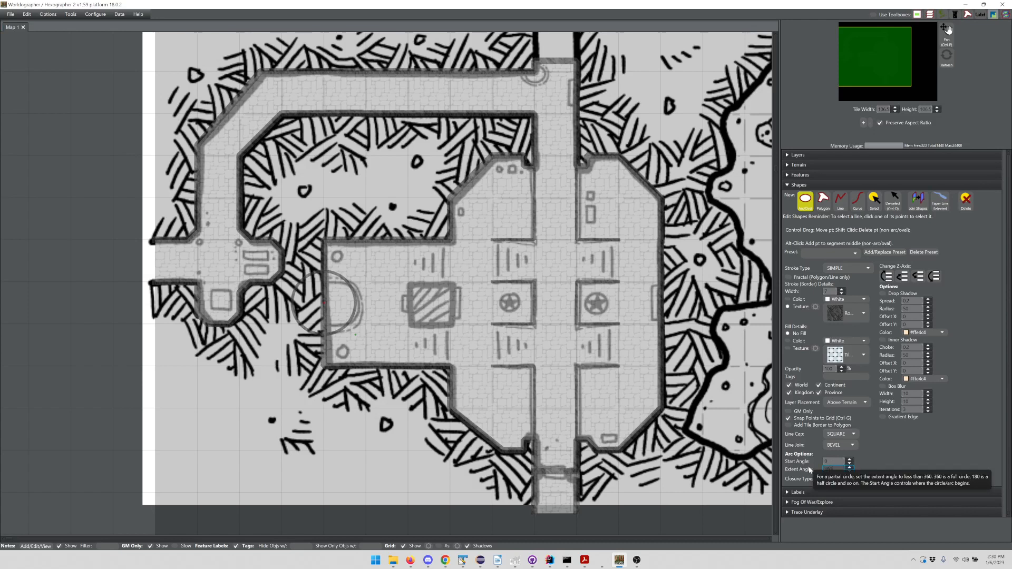
{"action": "type", "text": "0"}
{"action": "key", "text": "Return"}
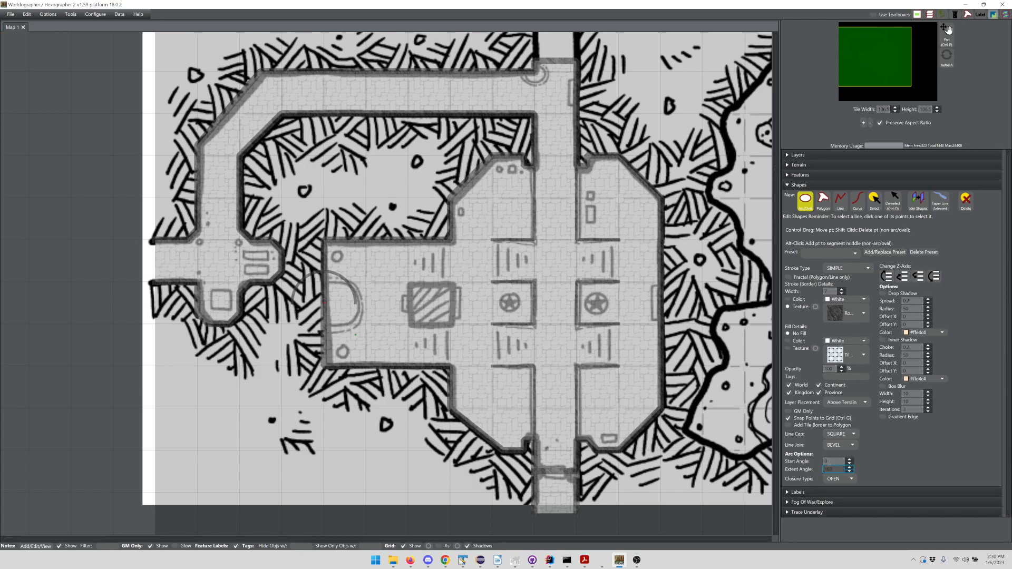
{"action": "left_click_drag", "start_coordinate": [829, 462], "coordinate": [818, 461]}
{"action": "type", "text": "90"}
{"action": "key", "text": "Return"}
{"action": "double_click", "coordinate": [833, 461]}
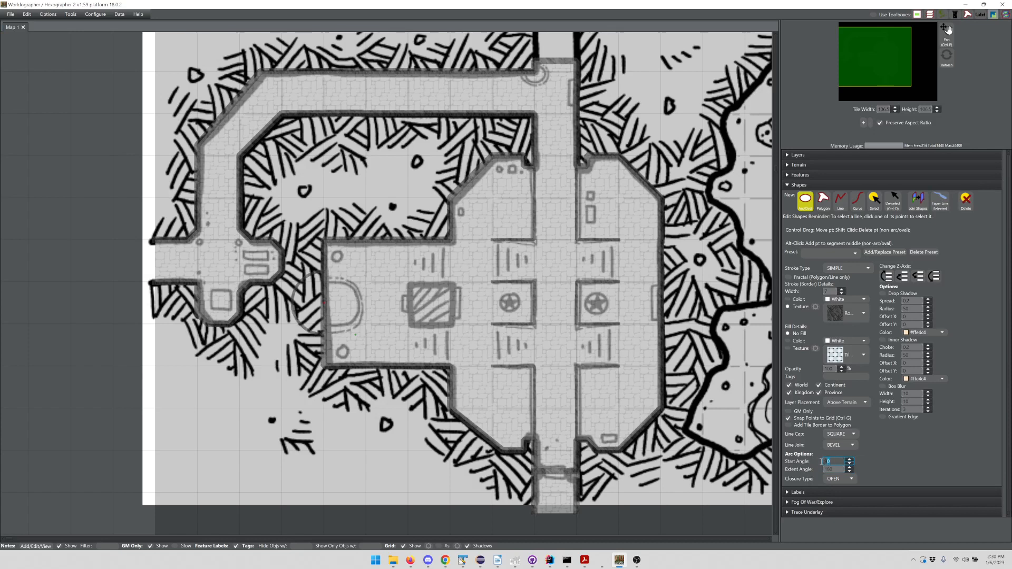
{"action": "type", "text": "60"}
{"action": "key", "text": "Tab"}
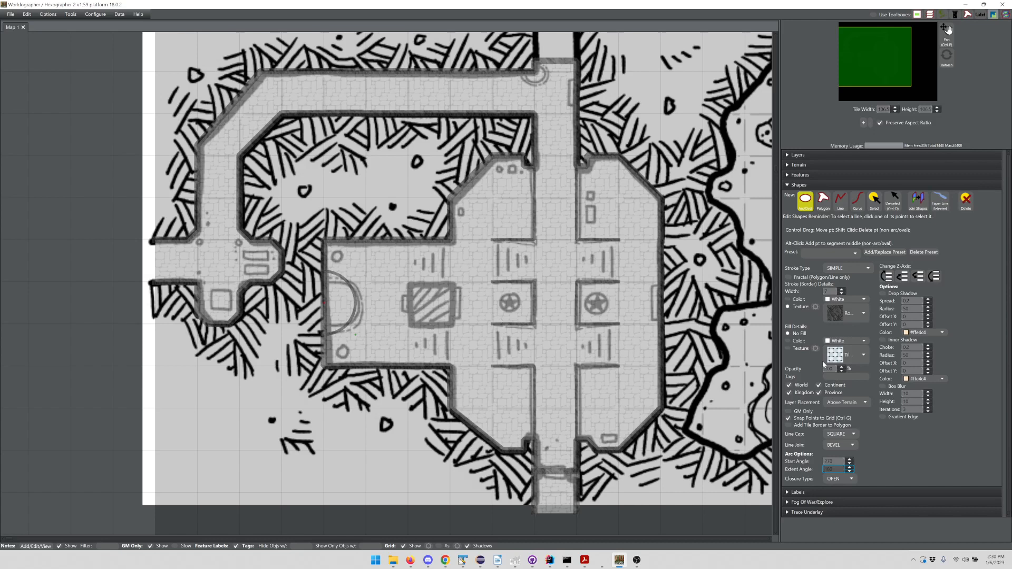
{"action": "left_click", "coordinate": [800, 349]}
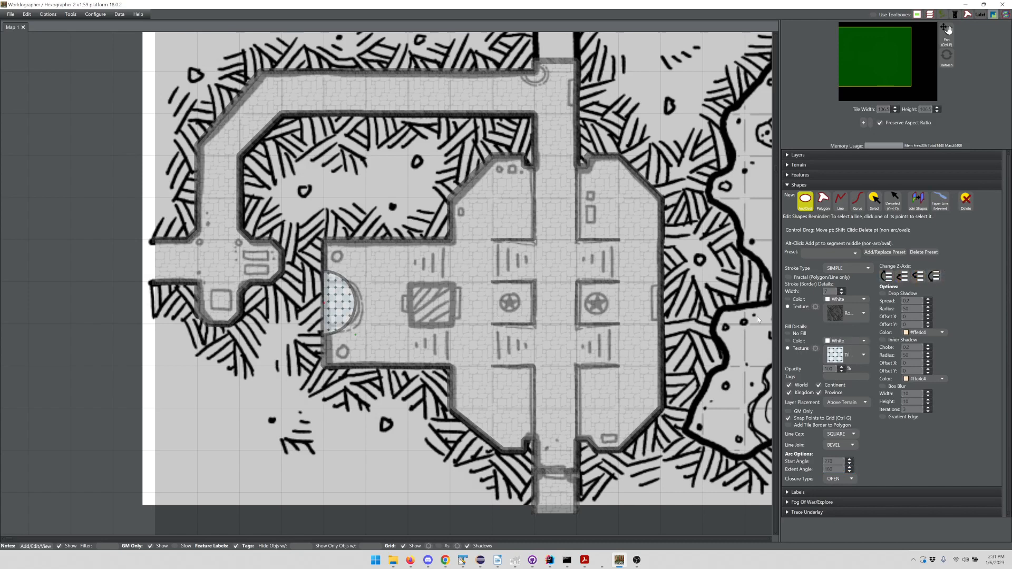
Set the trace underlay's opacity to 80%.
{"action": "left_click", "coordinate": [827, 512]}
{"action": "double_click", "coordinate": [948, 226]}
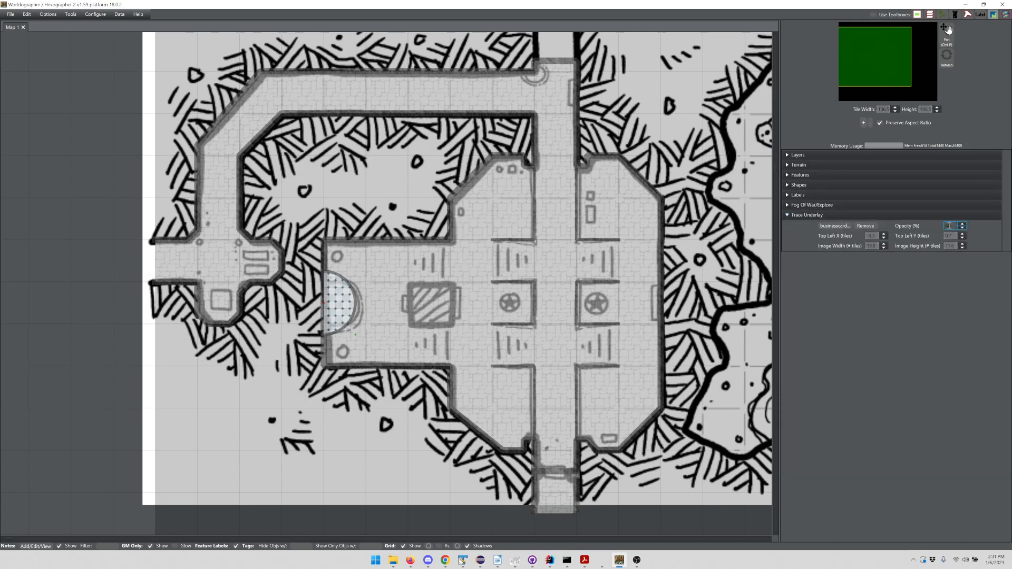
{"action": "type", "text": "80"}
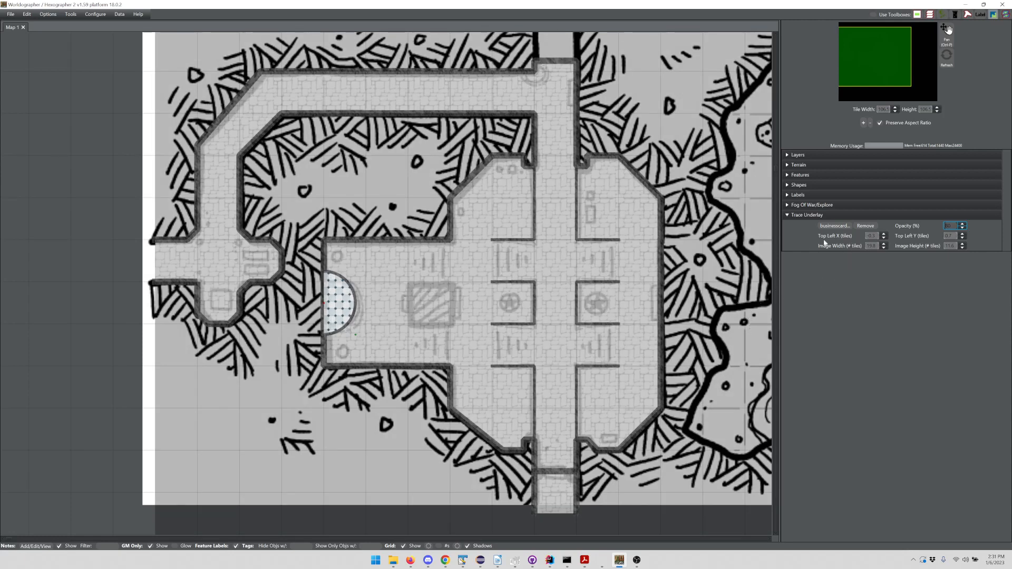
Change the tiled half circle's stacking order so it lies above the floor but beneath the wall lines.
{"action": "left_click", "coordinate": [826, 186]}
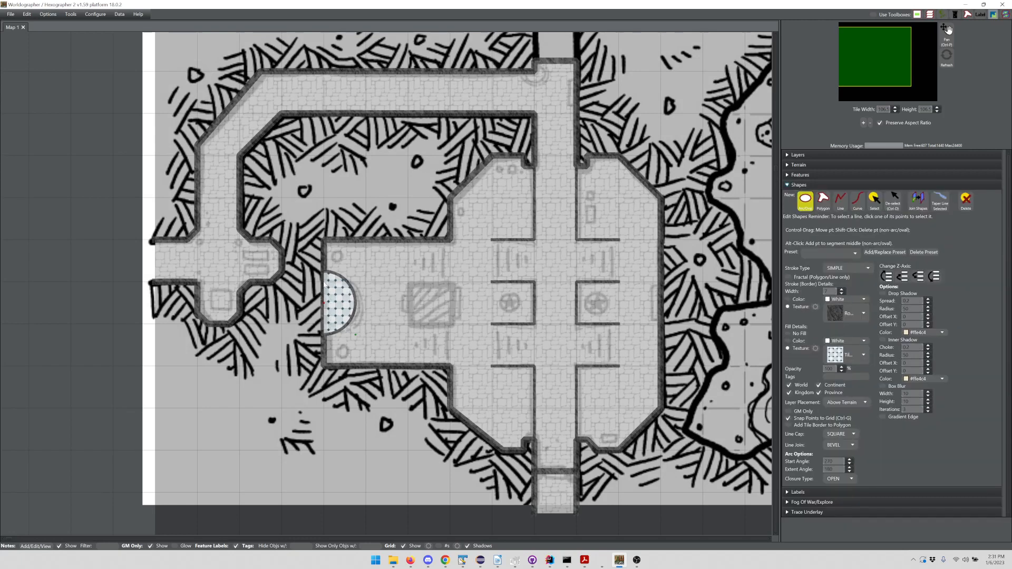
{"action": "left_click", "coordinate": [934, 277]}
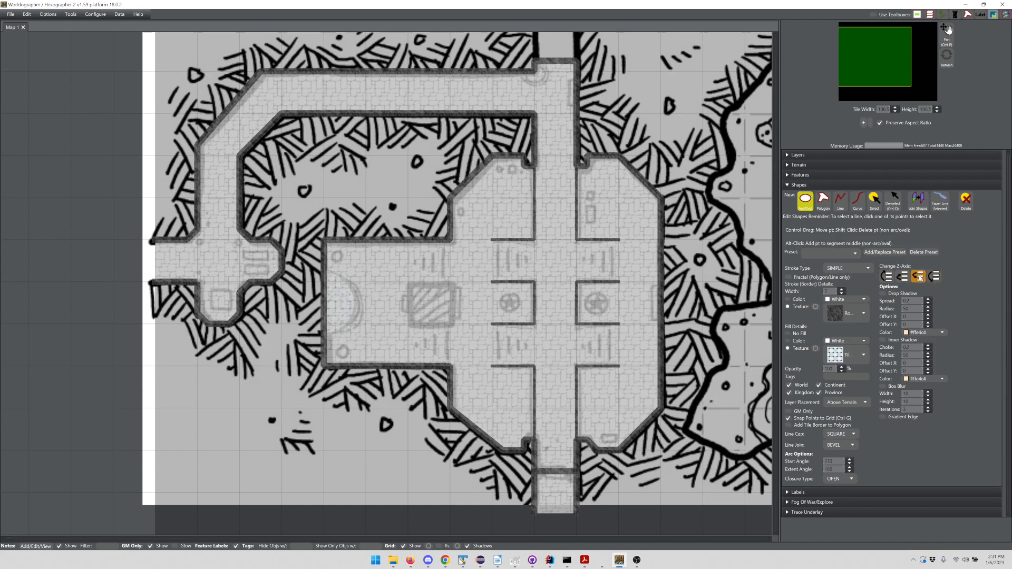
{"action": "left_click", "coordinate": [903, 276]}
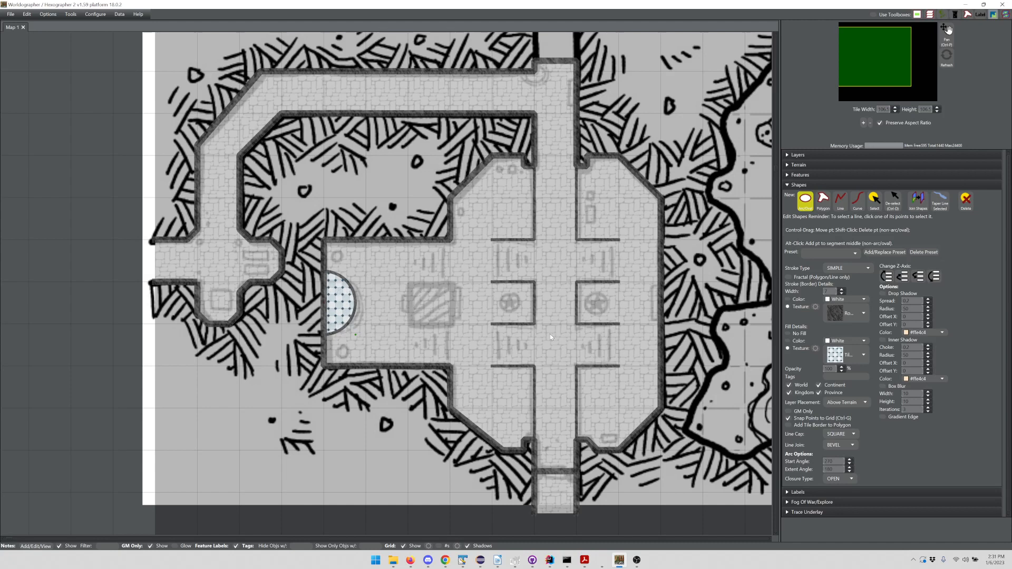
Draw a square polygon over the hatched block in the side room, with a border width of 15 and a Rock Dark texture fill.
{"action": "left_click", "coordinate": [824, 204]}
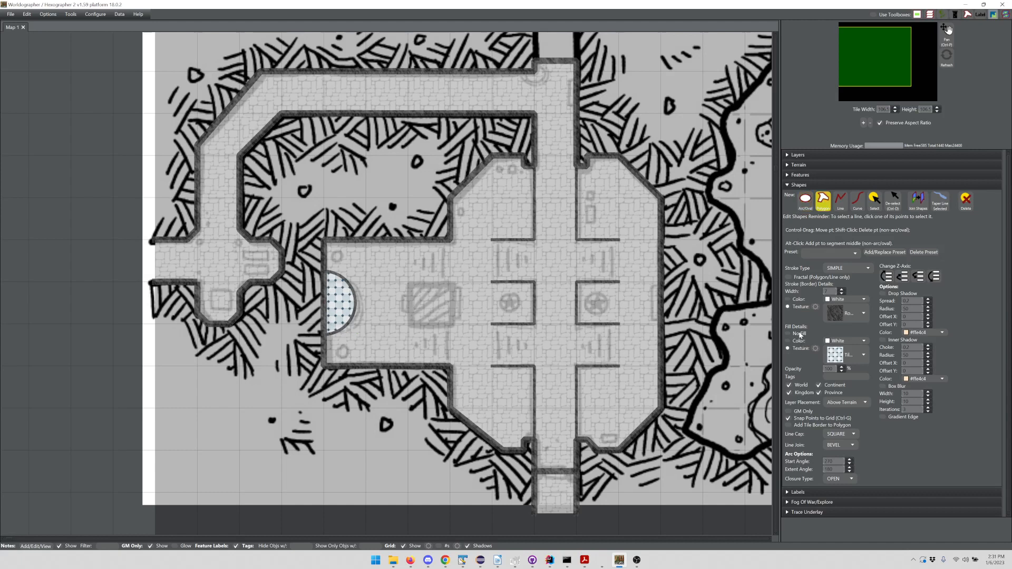
{"action": "left_click", "coordinate": [835, 353]}
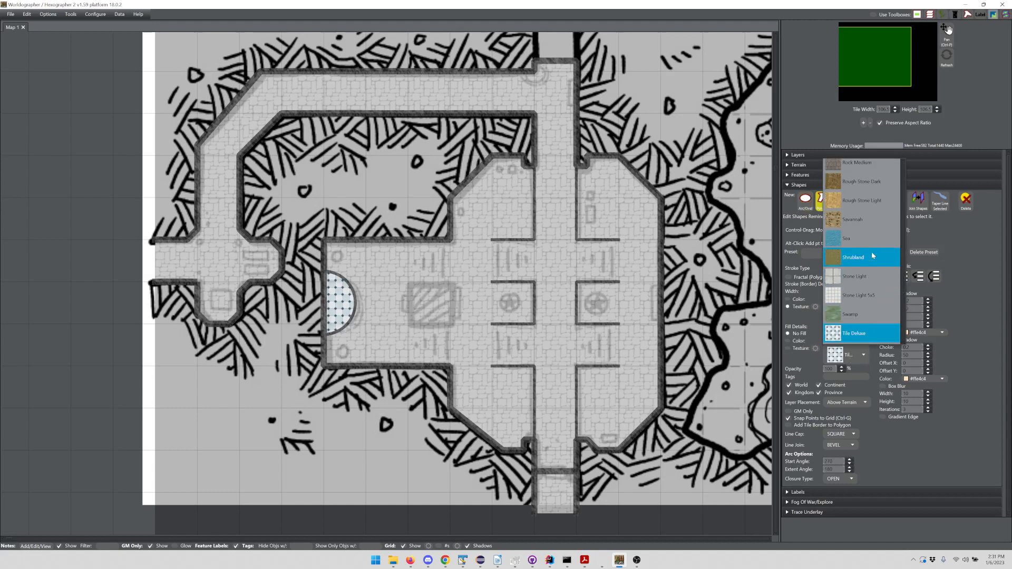
{"action": "scroll", "coordinate": [867, 274], "scroll_direction": "down", "scroll_amount": 3}
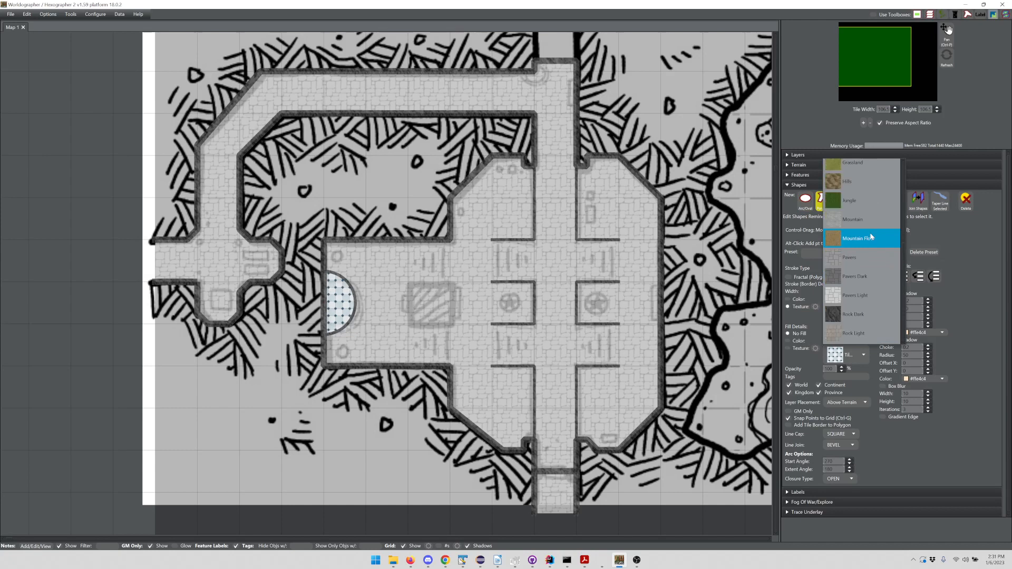
{"action": "left_click", "coordinate": [864, 314]}
{"action": "double_click", "coordinate": [828, 290]}
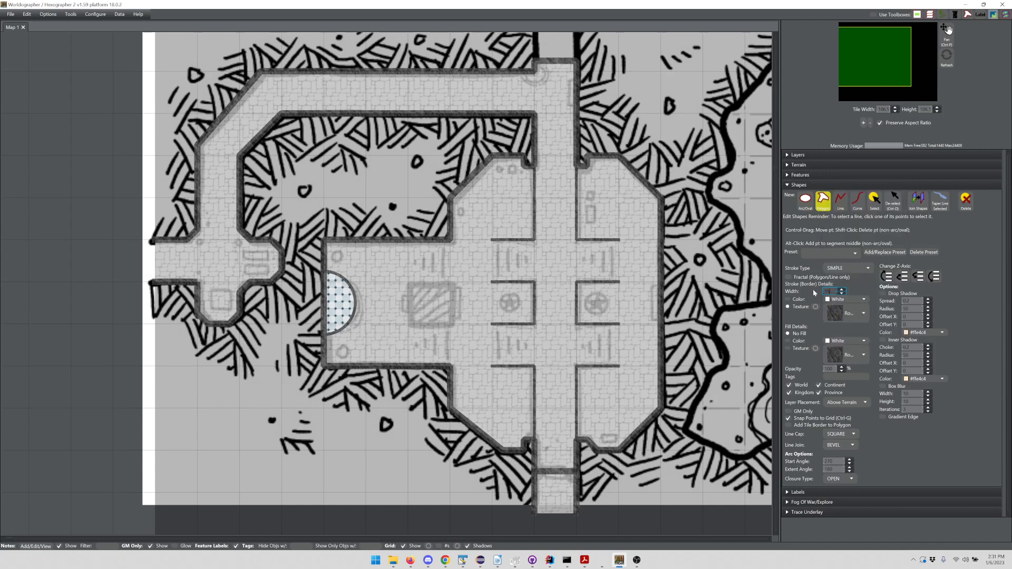
{"action": "type", "text": "15"}
{"action": "key", "text": "Return"}
{"action": "left_click", "coordinate": [407, 283]}
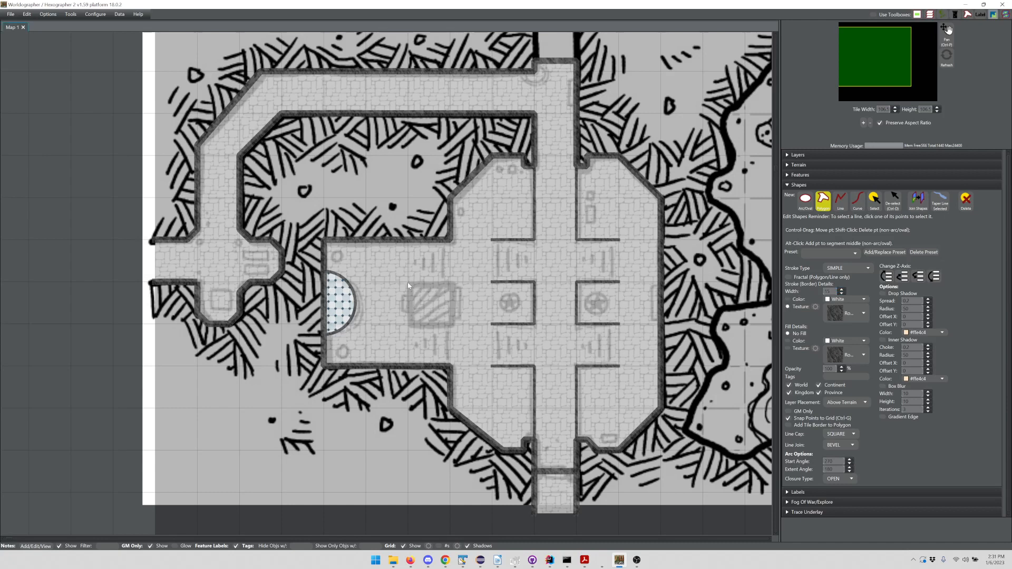
{"action": "left_click", "coordinate": [410, 325]}
{"action": "left_click", "coordinate": [451, 326]}
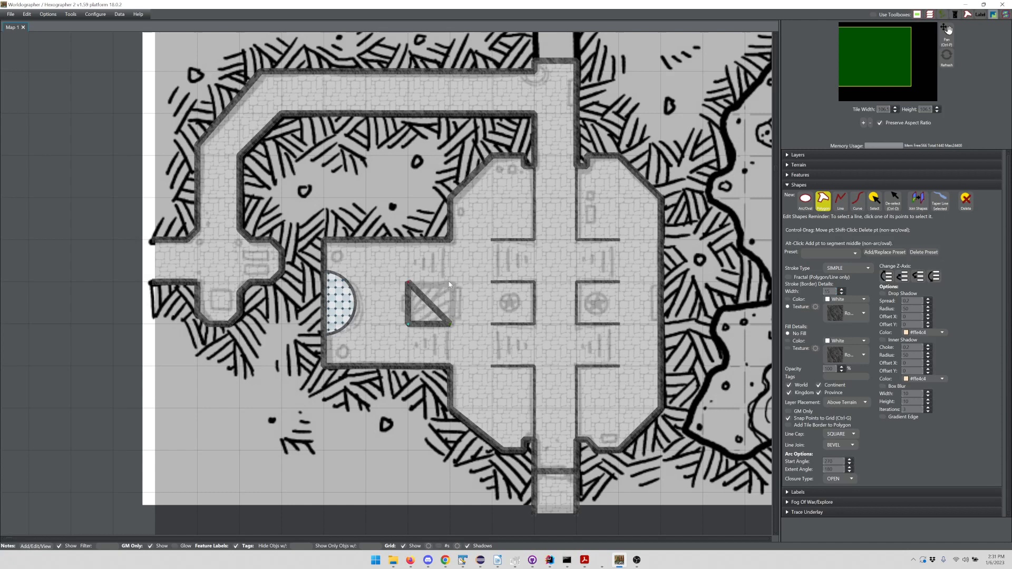
{"action": "left_click", "coordinate": [450, 283]}
{"action": "left_click", "coordinate": [801, 349]}
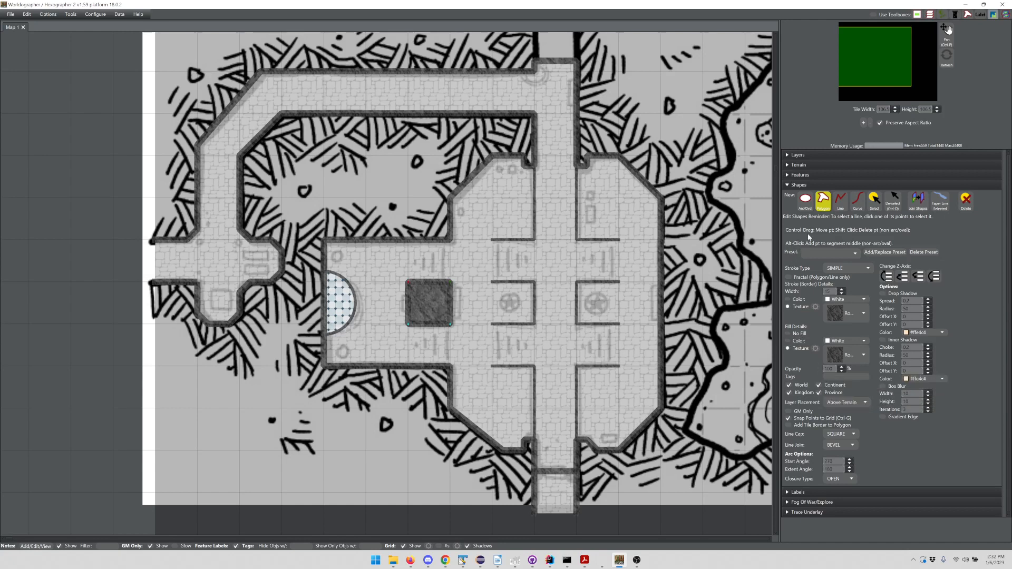
Place statue features with overridden default scale in the two central alcoves, rotated 90° in the east one and 270° in the west one.
{"action": "left_click", "coordinate": [821, 175]}
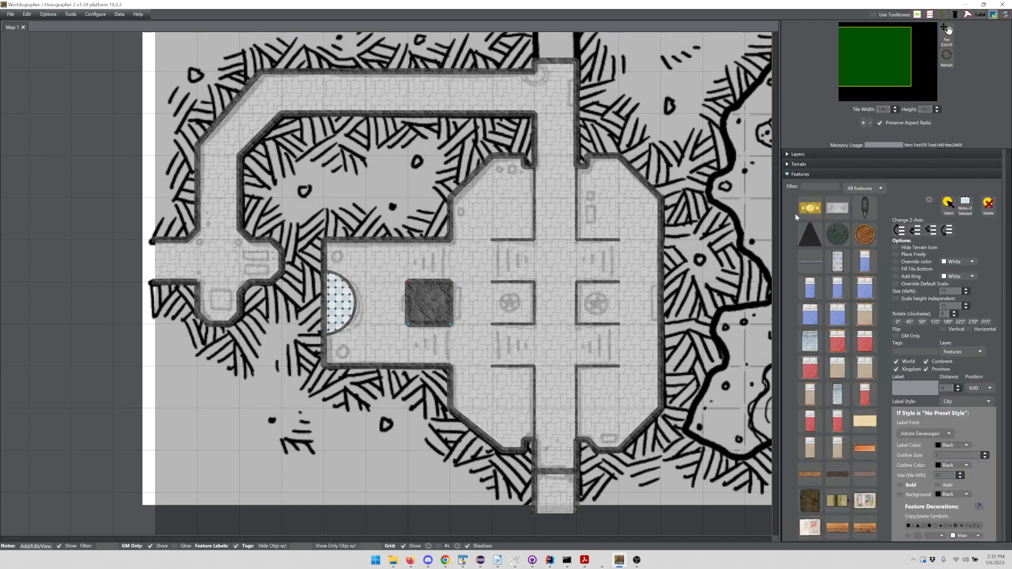
{"action": "left_click", "coordinate": [827, 214]}
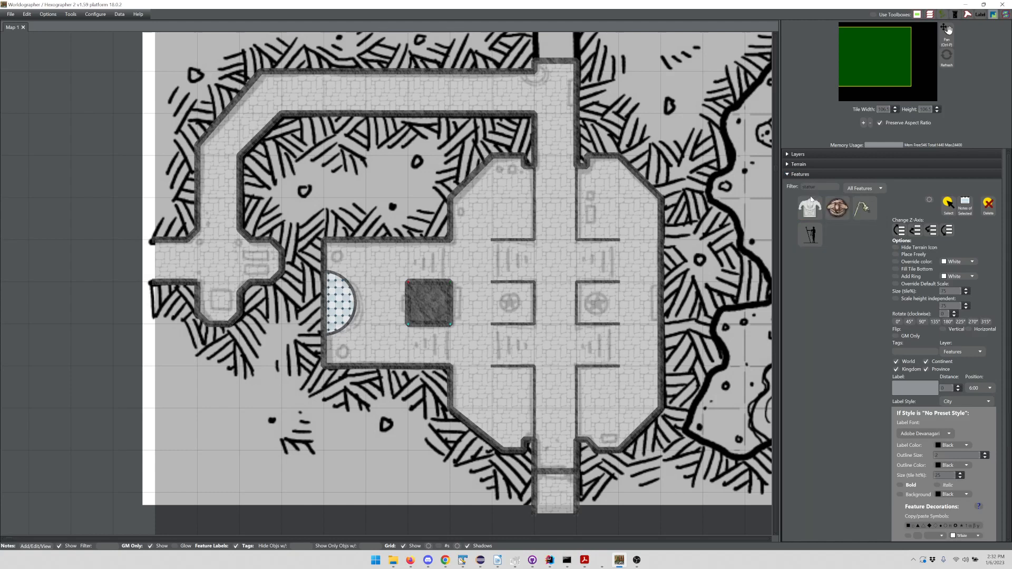
{"action": "left_click", "coordinate": [811, 210]}
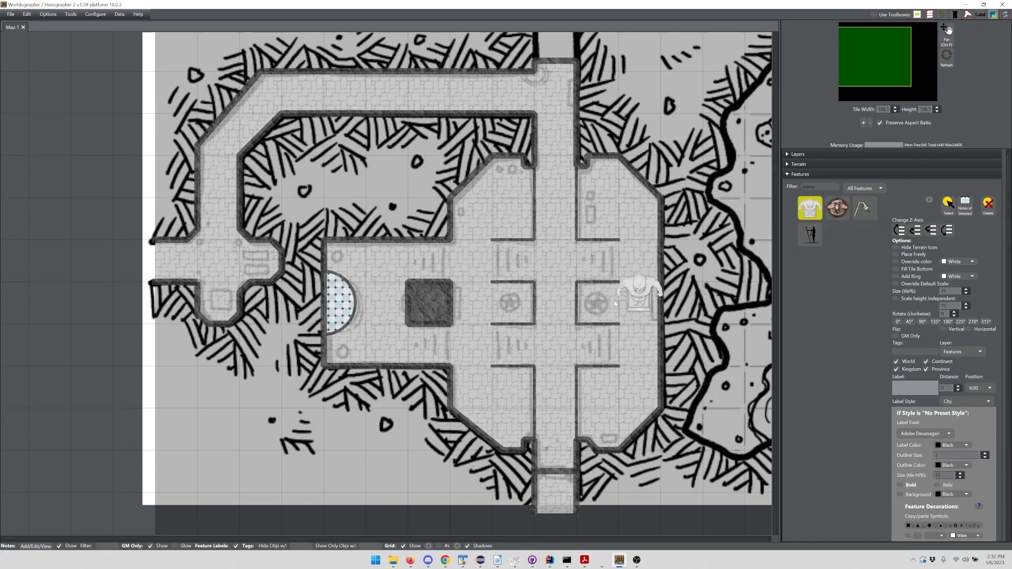
{"action": "left_click", "coordinate": [922, 322]}
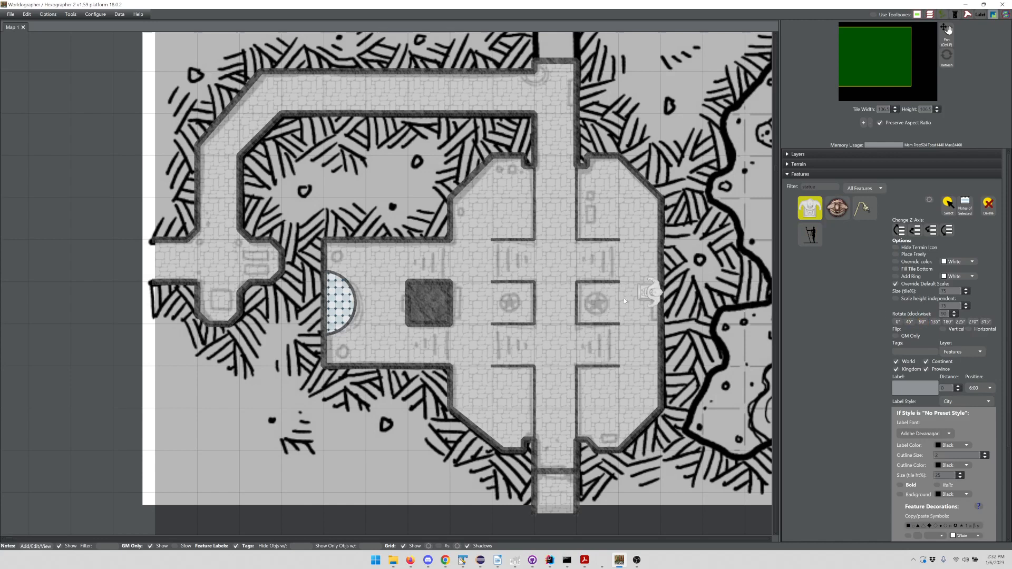
{"action": "left_click", "coordinate": [596, 306]}
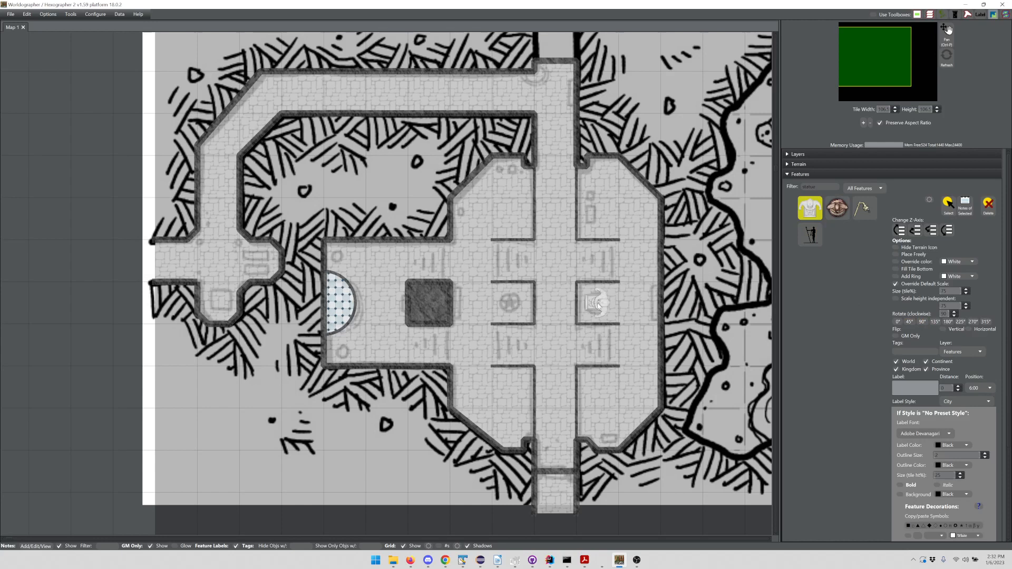
{"action": "left_click", "coordinate": [972, 321]}
{"action": "left_click", "coordinate": [507, 303]}
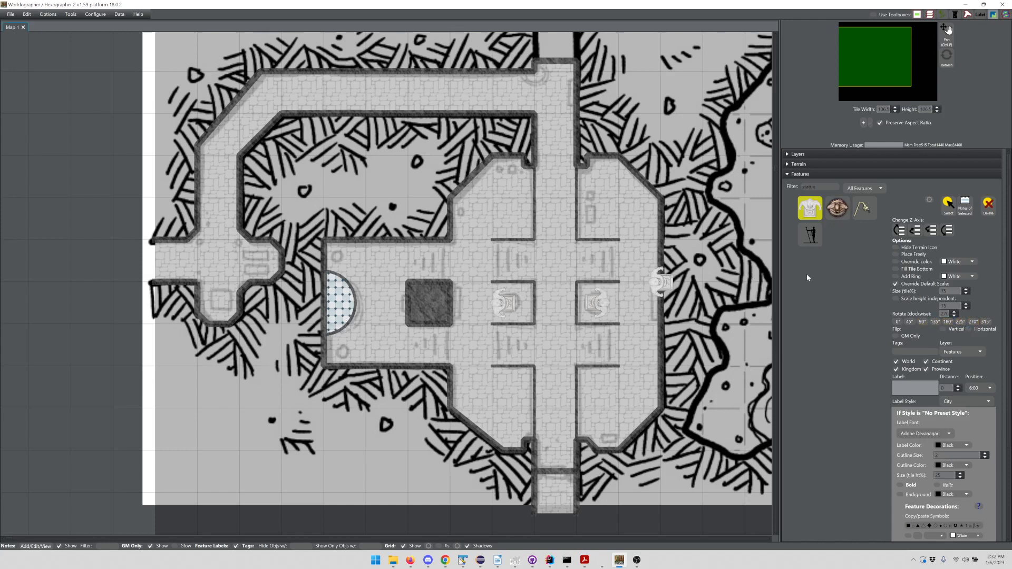
Add stone stairs rotated 90° with overridden scale in the recesses above and below the east statue.
{"action": "left_click", "coordinate": [823, 186]}
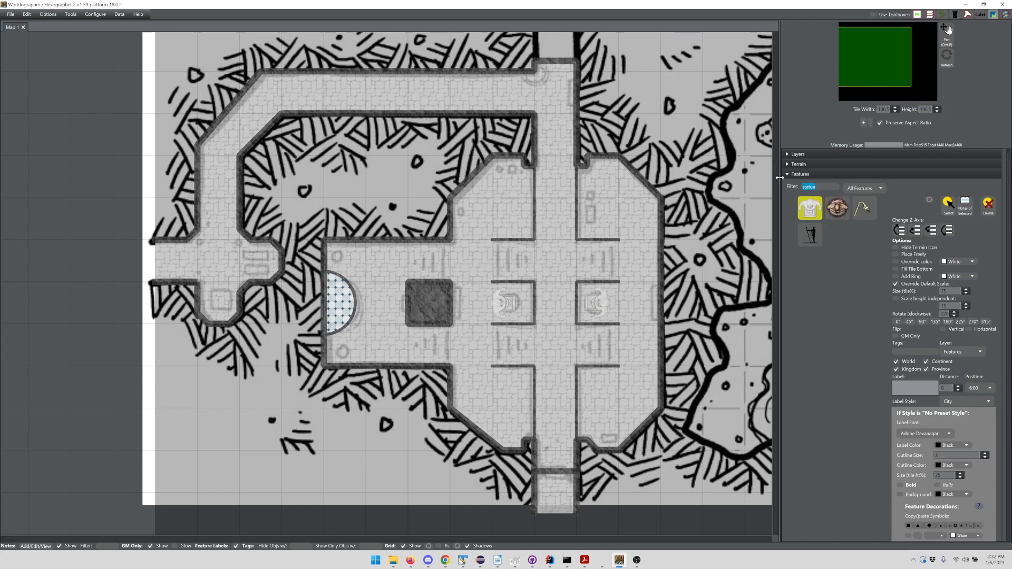
{"action": "type", "text": "st"}
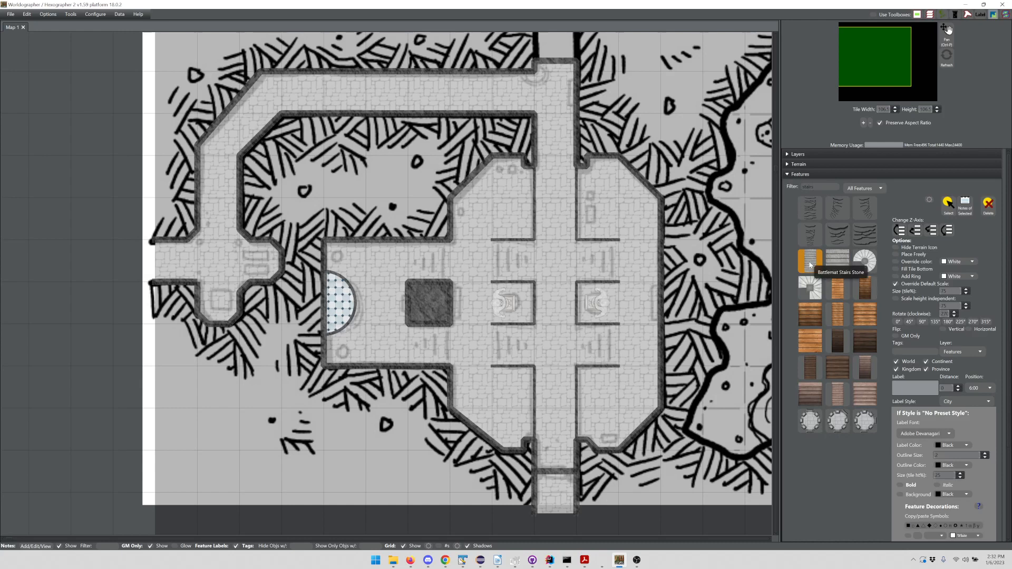
{"action": "left_click", "coordinate": [838, 262]}
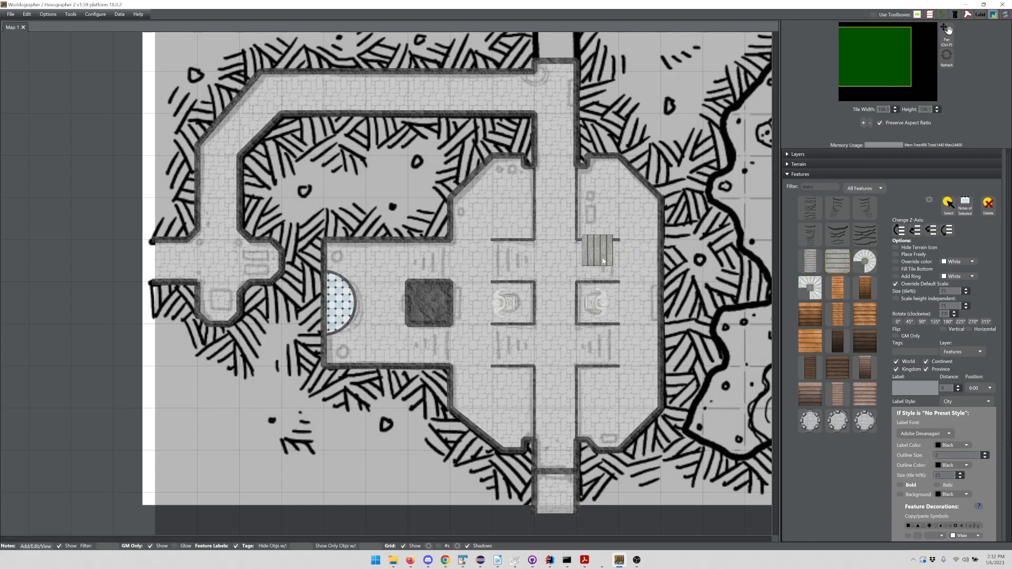
{"action": "left_click", "coordinate": [603, 265]}
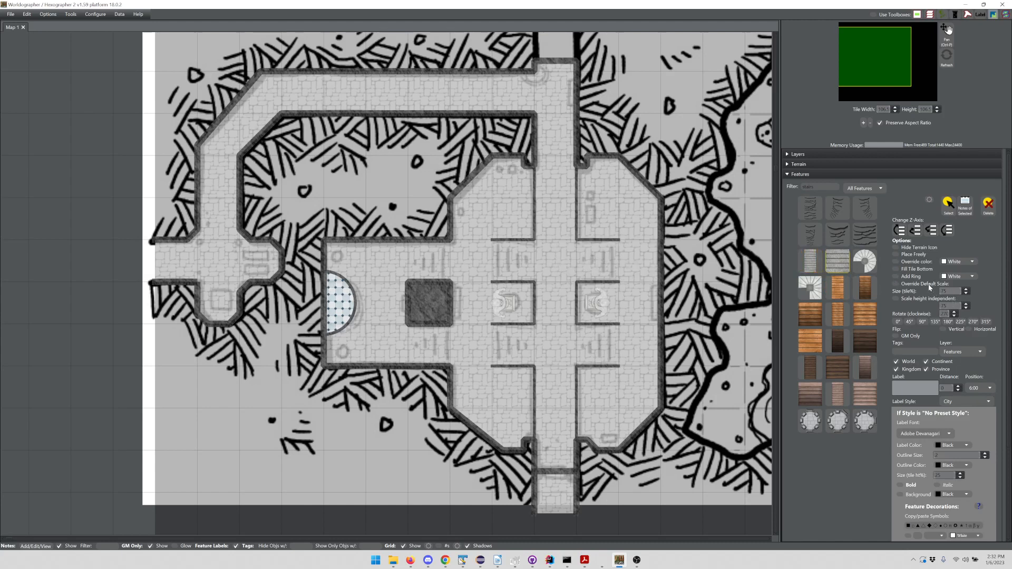
{"action": "double_click", "coordinate": [952, 291]}
{"action": "type", "text": "3"}
{"action": "left_click", "coordinate": [897, 322]}
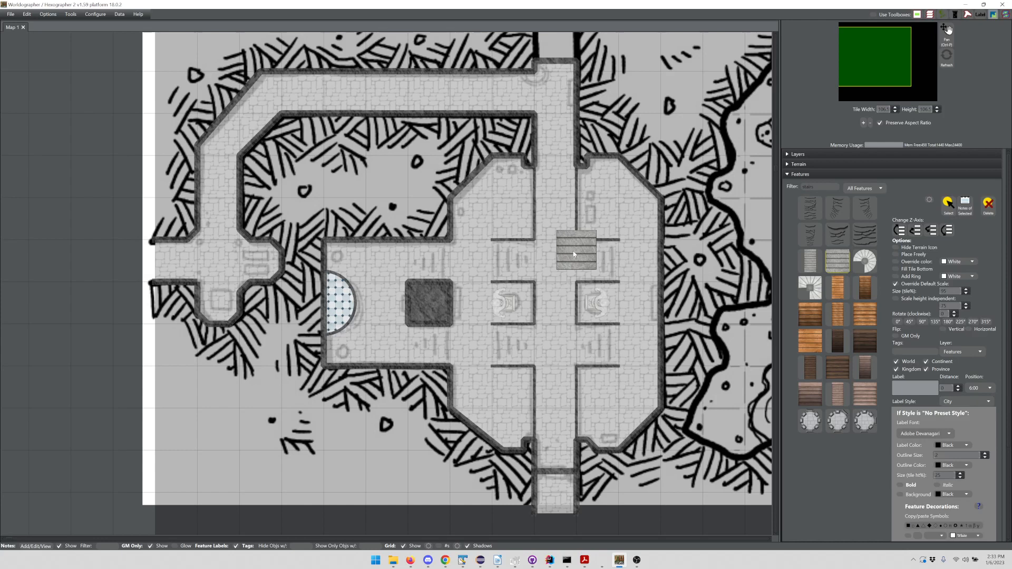
{"action": "left_click", "coordinate": [922, 322]}
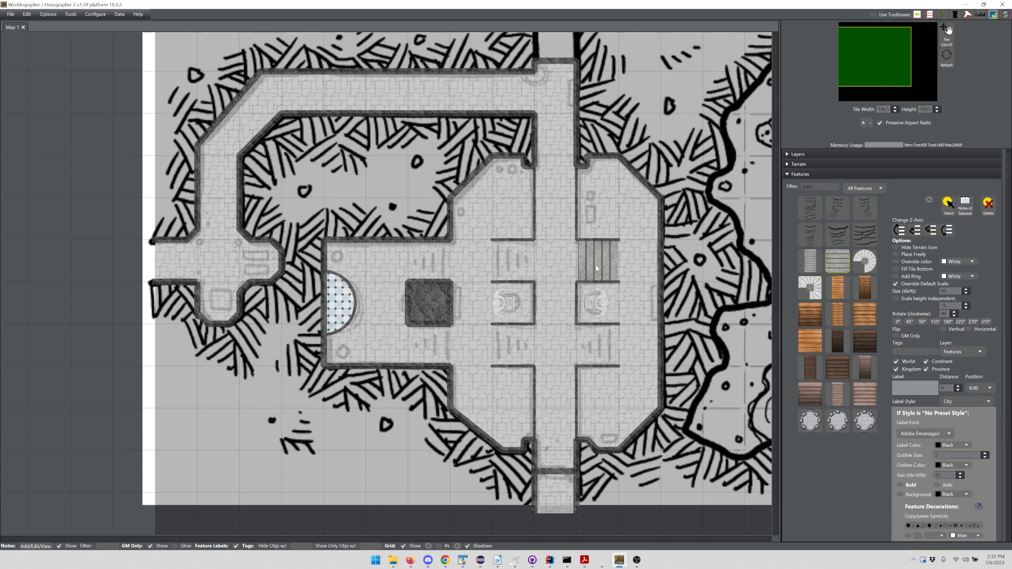
{"action": "left_click", "coordinate": [596, 269]}
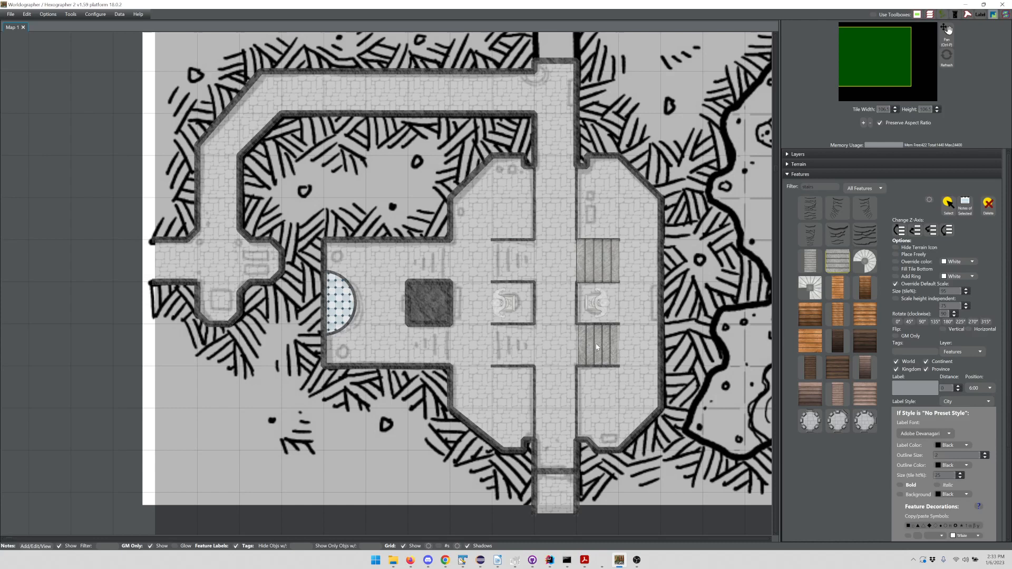
{"action": "left_click", "coordinate": [597, 347]}
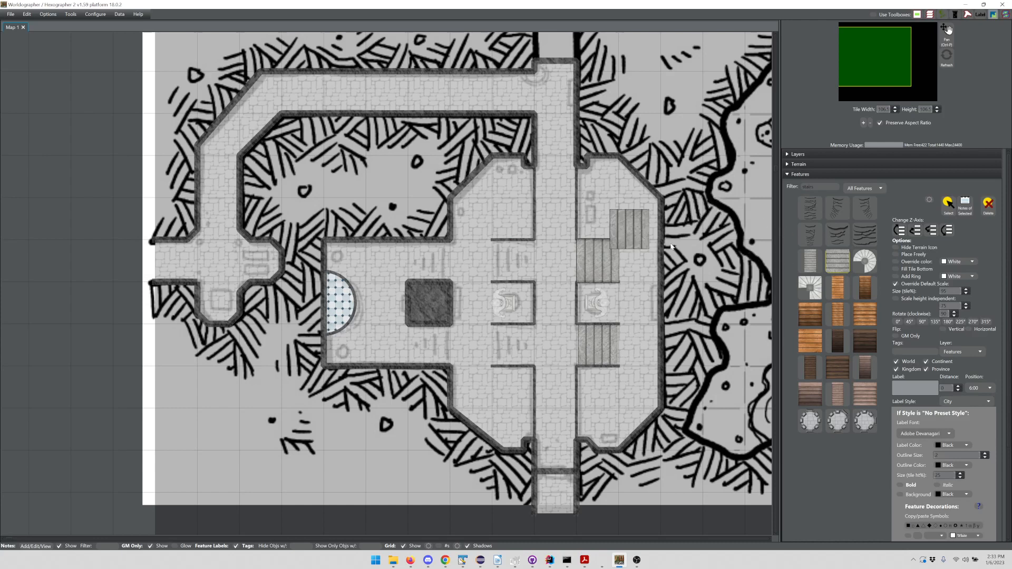
Switch the map icons to the simple style and place stairs rotated 270° above and below the west statue.
{"action": "left_click", "coordinate": [69, 15]}
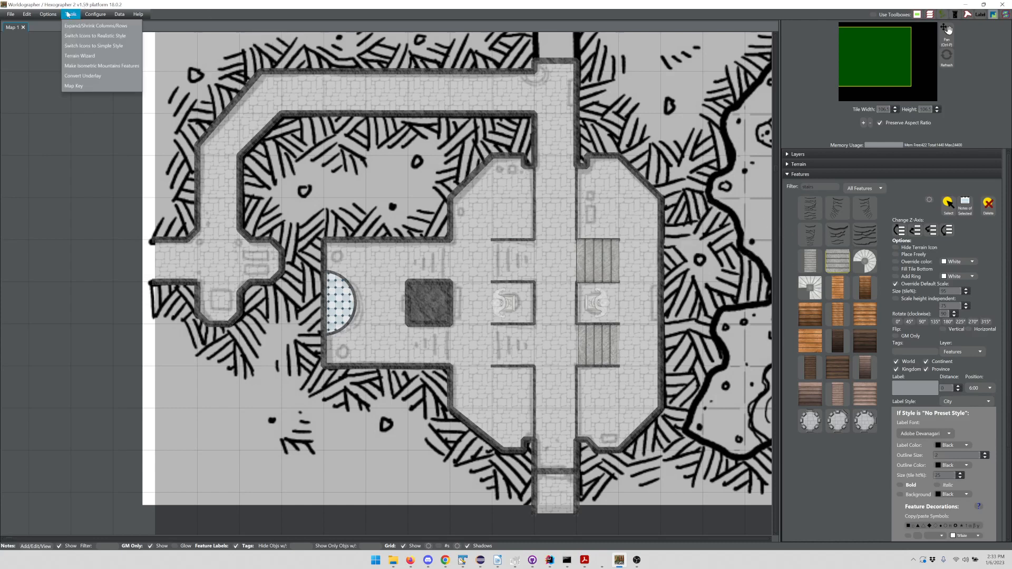
{"action": "left_click", "coordinate": [85, 46]}
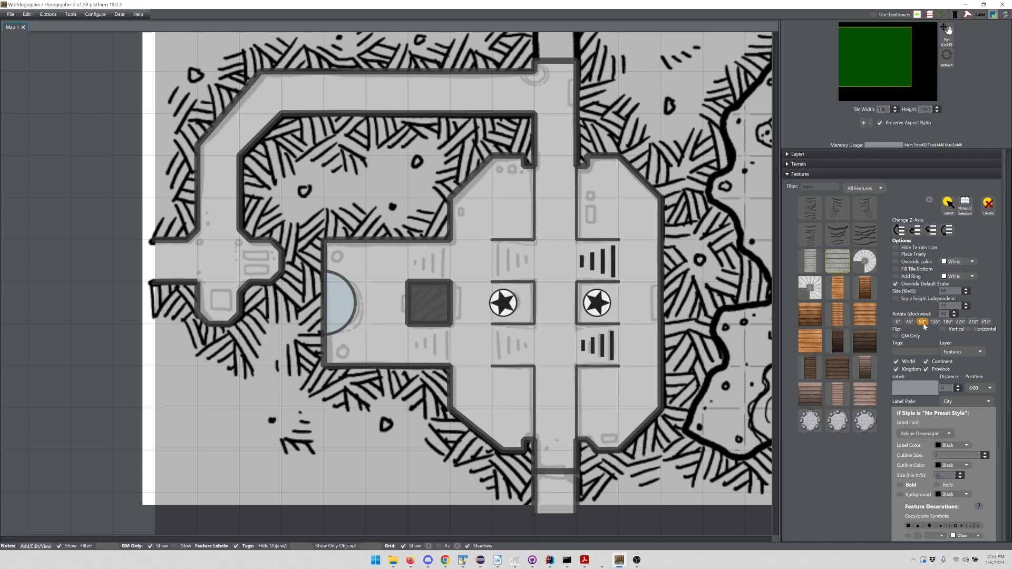
{"action": "left_click", "coordinate": [971, 322]}
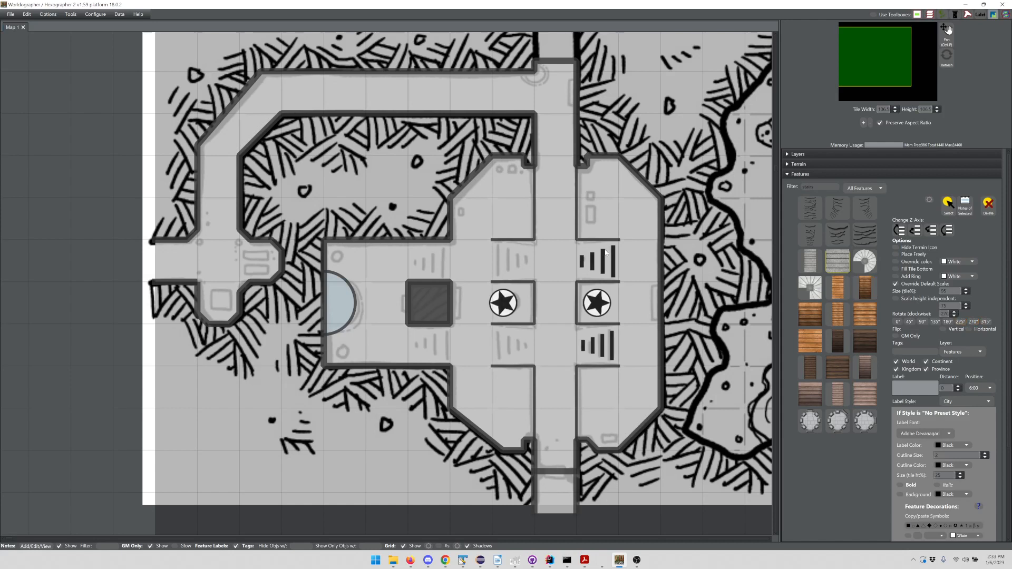
{"action": "left_click", "coordinate": [510, 264]}
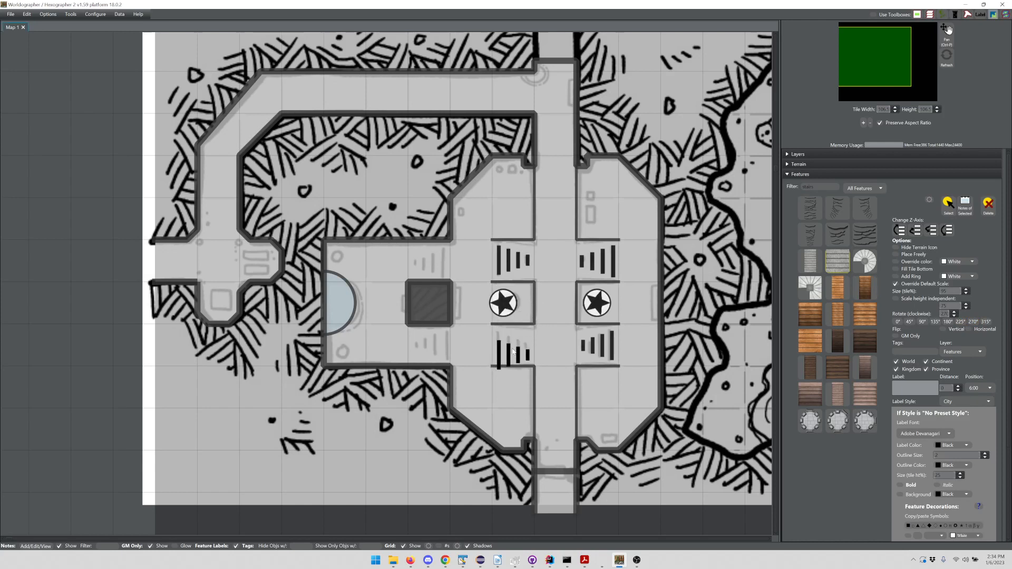
Place stairs rotated 90° above and below the dark square block in the side room.
{"action": "left_click", "coordinate": [922, 322]}
{"action": "left_click", "coordinate": [425, 263]}
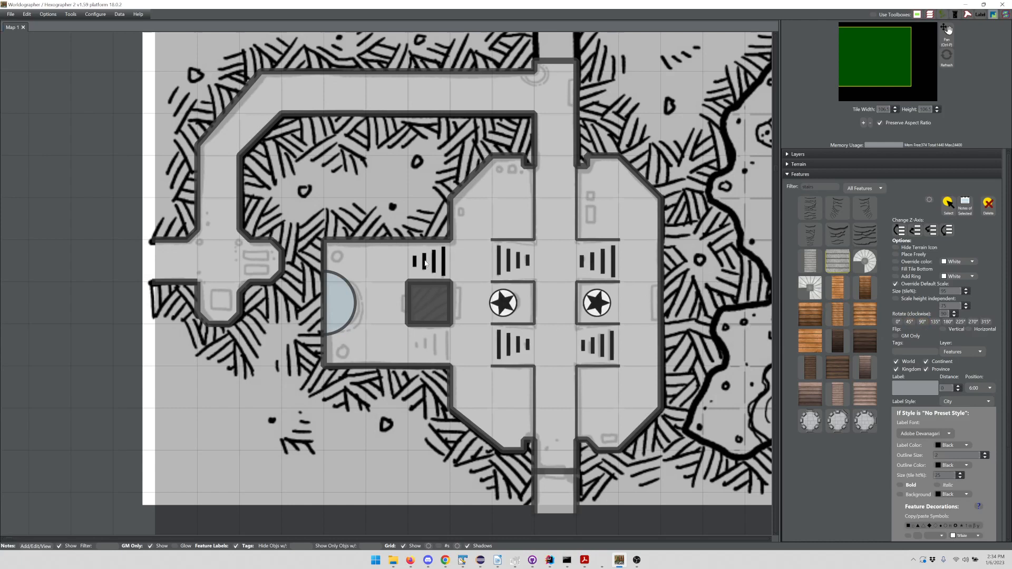
{"action": "left_click", "coordinate": [433, 349]}
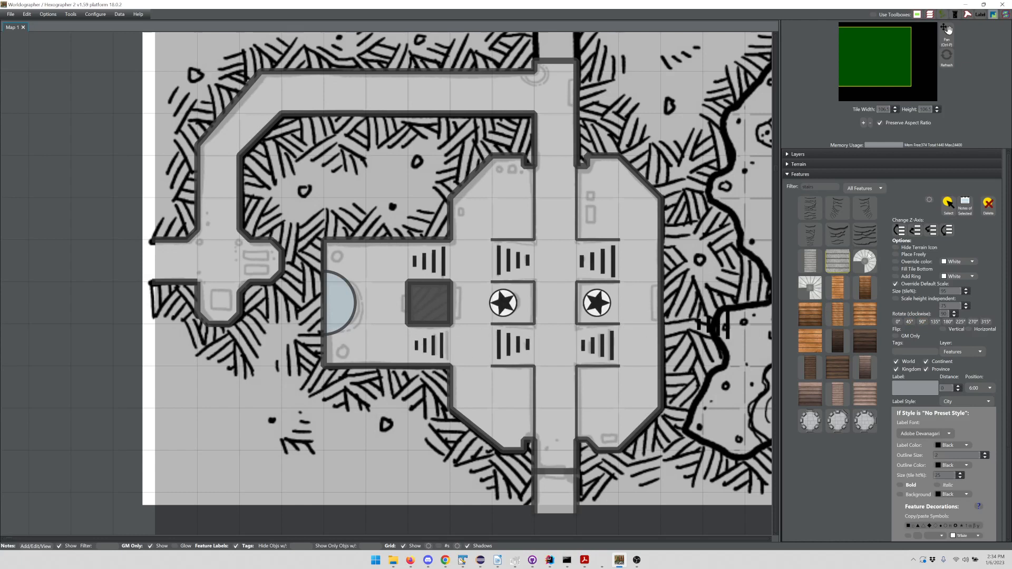
Select the brazier feature with 0° rotation and switch the map icons to the realistic style.
{"action": "left_click", "coordinate": [832, 189]}
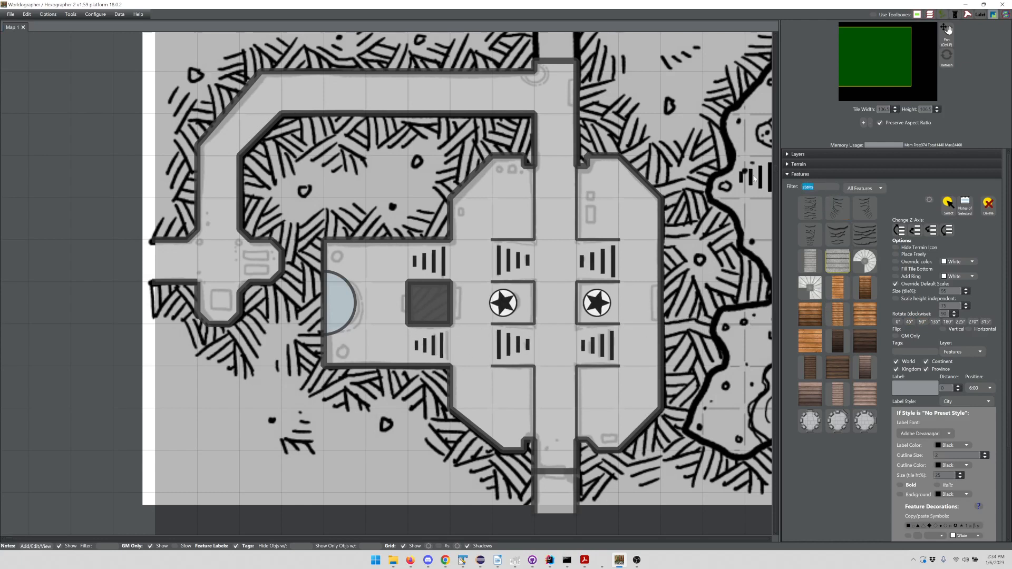
{"action": "type", "text": "braz"}
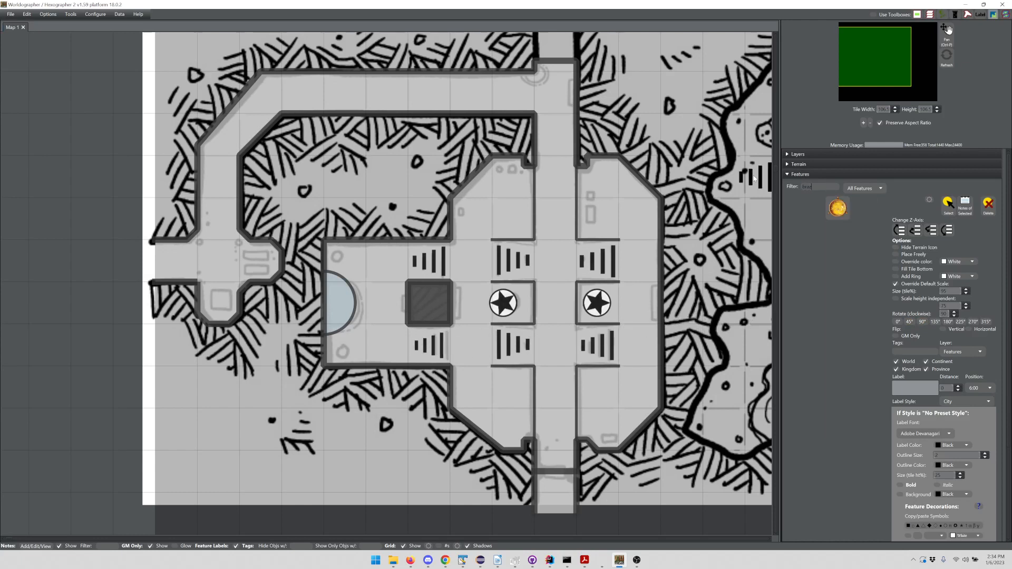
{"action": "left_click", "coordinate": [831, 204]}
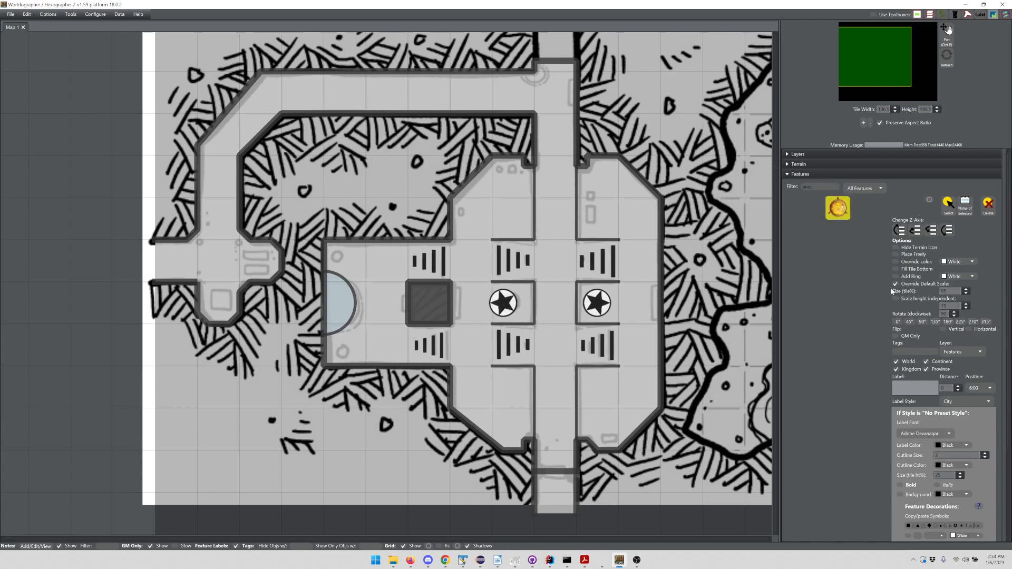
{"action": "left_click", "coordinate": [898, 321]}
{"action": "left_click", "coordinate": [70, 14]}
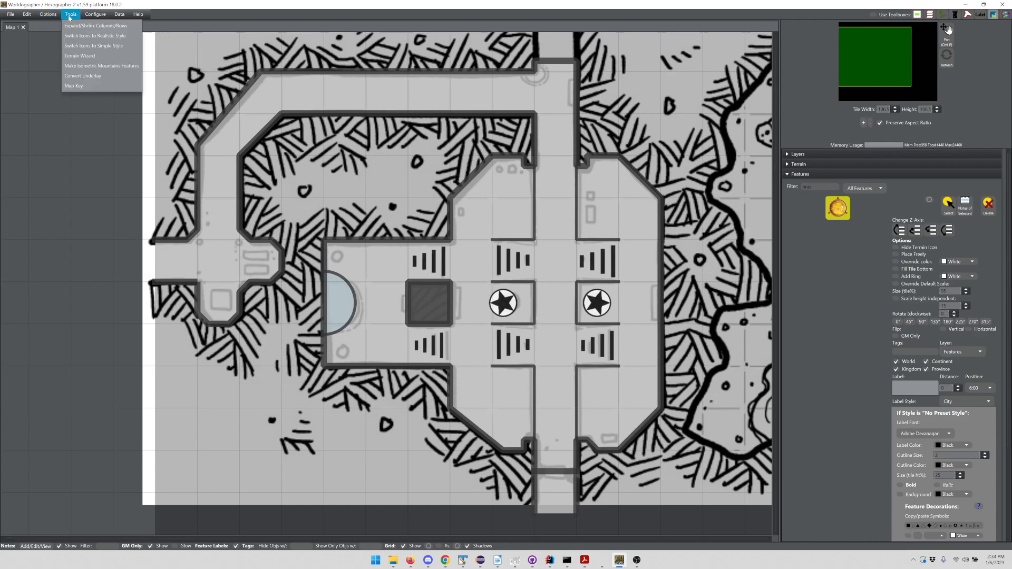
{"action": "left_click", "coordinate": [91, 37]}
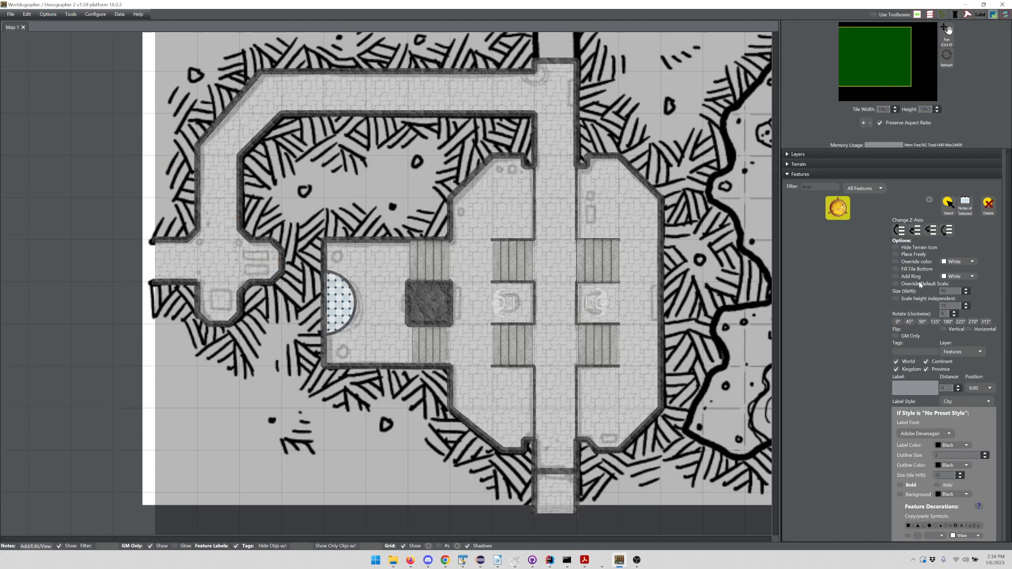
Place braziers freely at size 45 in the side room's corners above and below the tiled half circle.
{"action": "double_click", "coordinate": [944, 292]}
{"action": "left_click_drag", "start_coordinate": [948, 291], "coordinate": [938, 289]}
{"action": "type", "text": "45"}
{"action": "key", "text": "Return"}
{"action": "left_click", "coordinate": [896, 255]}
{"action": "left_click", "coordinate": [338, 351]}
Find a grey door feature and place it at its default scale across the south end of the central corridor.
{"action": "left_click_drag", "start_coordinate": [829, 188], "coordinate": [760, 178]}
{"action": "type", "text": "door"}
{"action": "left_click", "coordinate": [843, 342]}
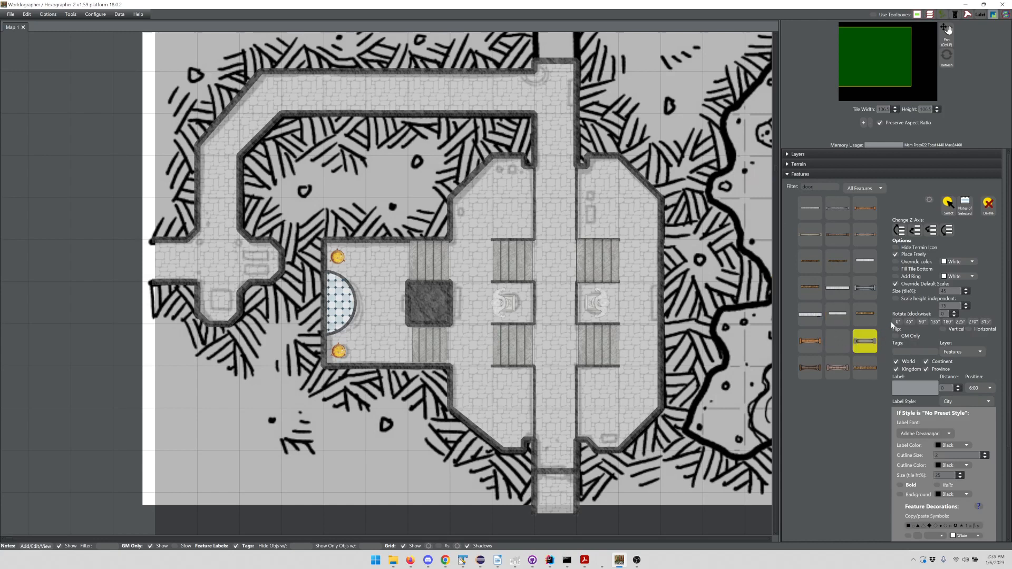
{"action": "left_click", "coordinate": [915, 285]}
Set the border texture for new shapes to Desert Floor.
{"action": "left_click_drag", "start_coordinate": [878, 61], "coordinate": [894, 58]}
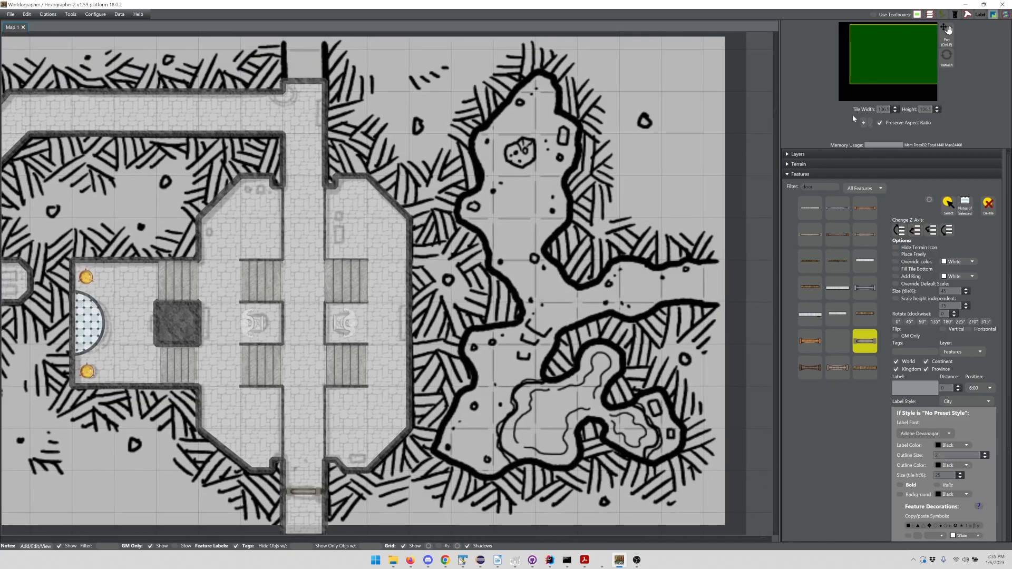
{"action": "left_click", "coordinate": [814, 175]}
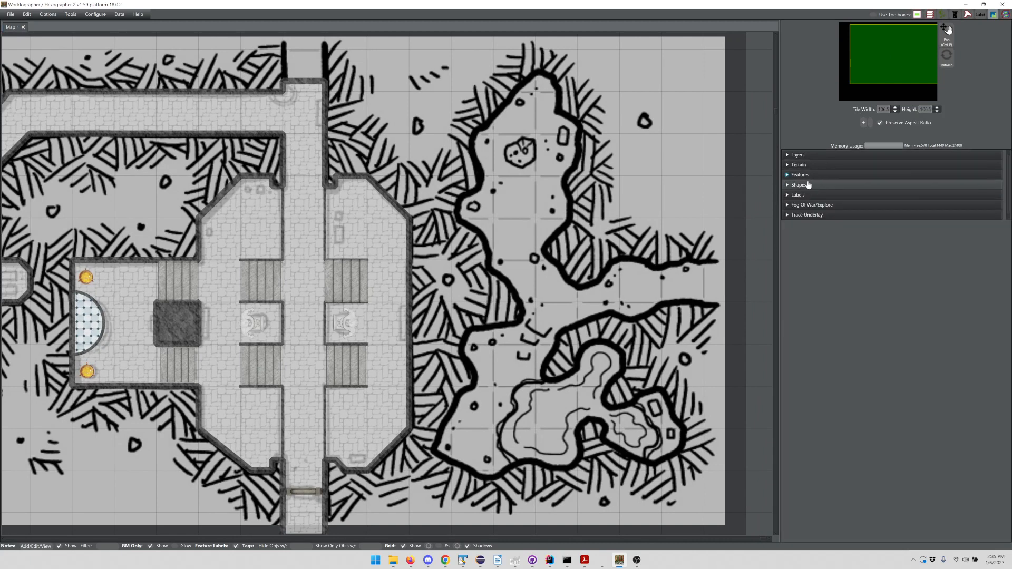
{"action": "left_click", "coordinate": [808, 185]}
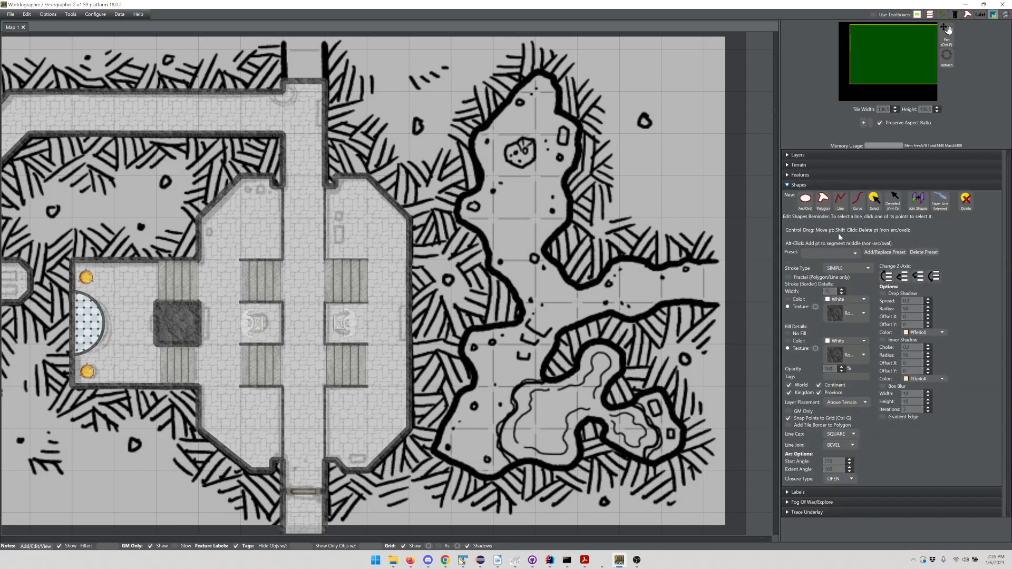
{"action": "left_click", "coordinate": [857, 317]}
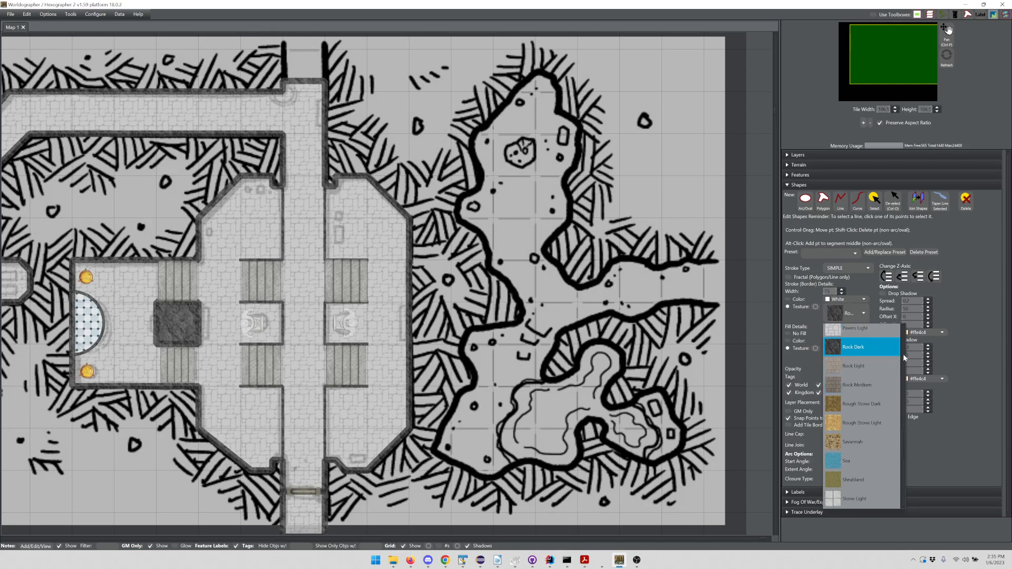
{"action": "scroll", "coordinate": [903, 353], "scroll_direction": "up", "scroll_amount": 5}
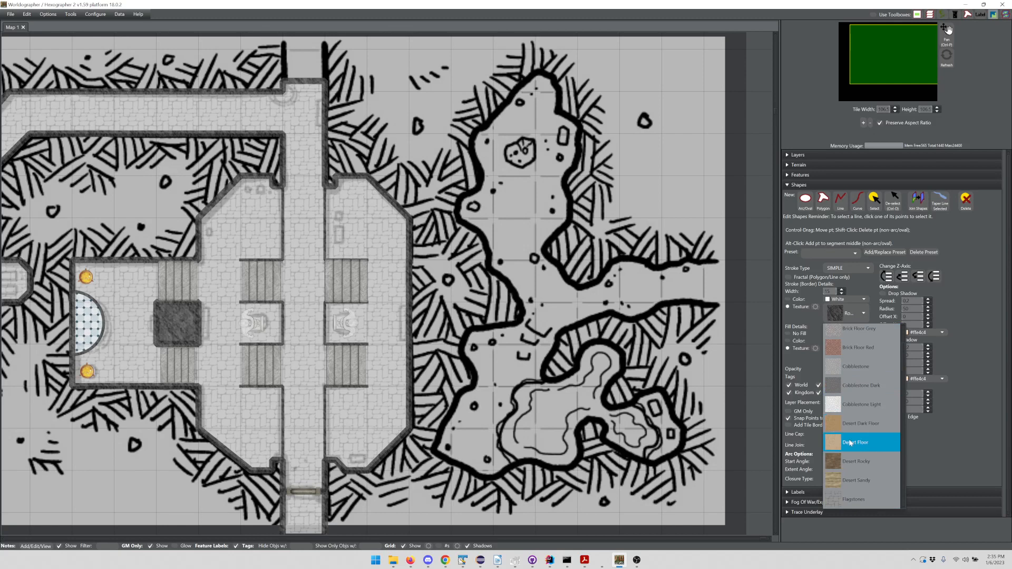
{"action": "left_click", "coordinate": [850, 443]}
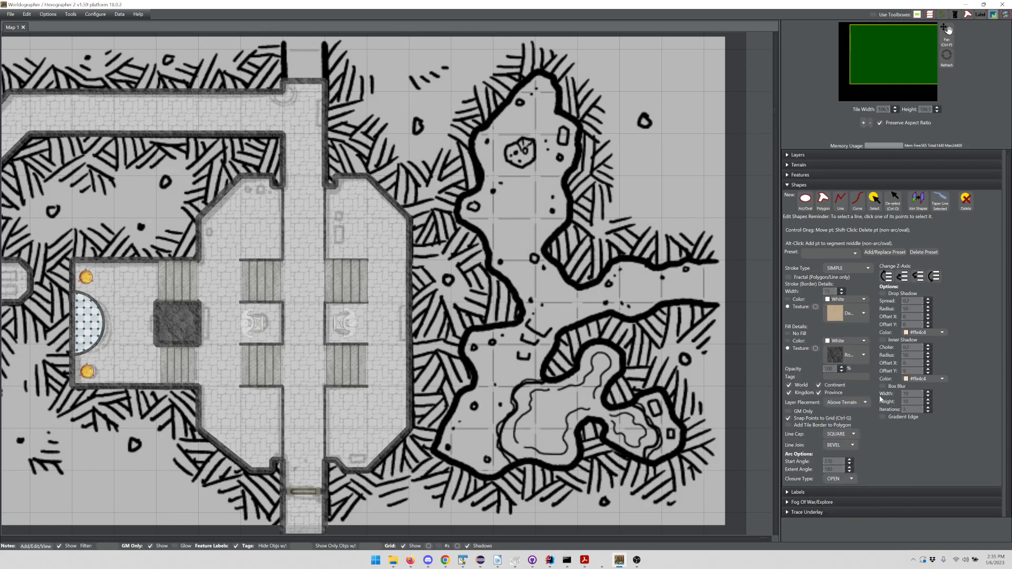
Set the border texture for new shapes to Mountain Floor and the fill texture to Desert Floor.
{"action": "left_click", "coordinate": [857, 314]}
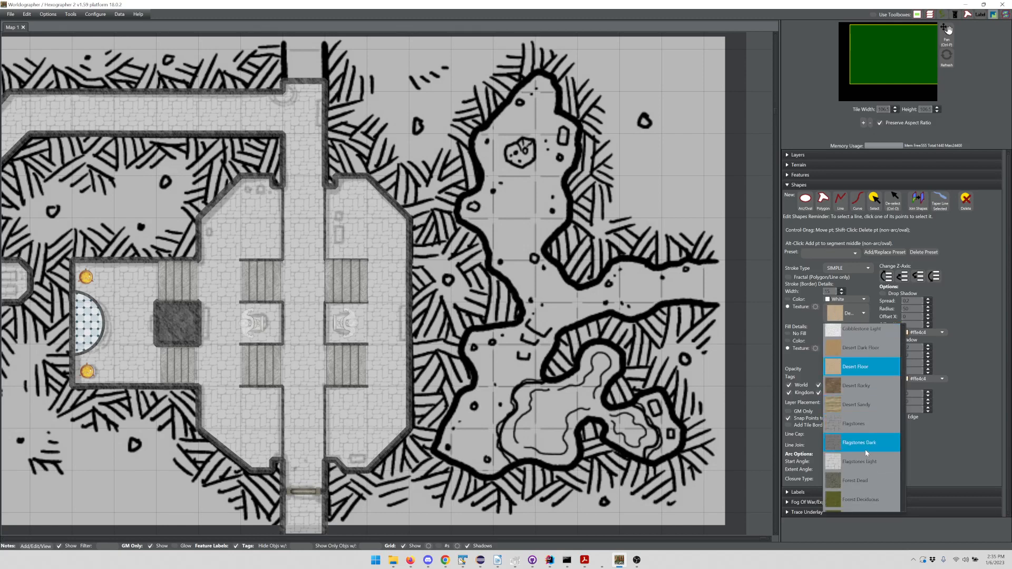
{"action": "scroll", "coordinate": [866, 452], "scroll_direction": "down", "scroll_amount": 3}
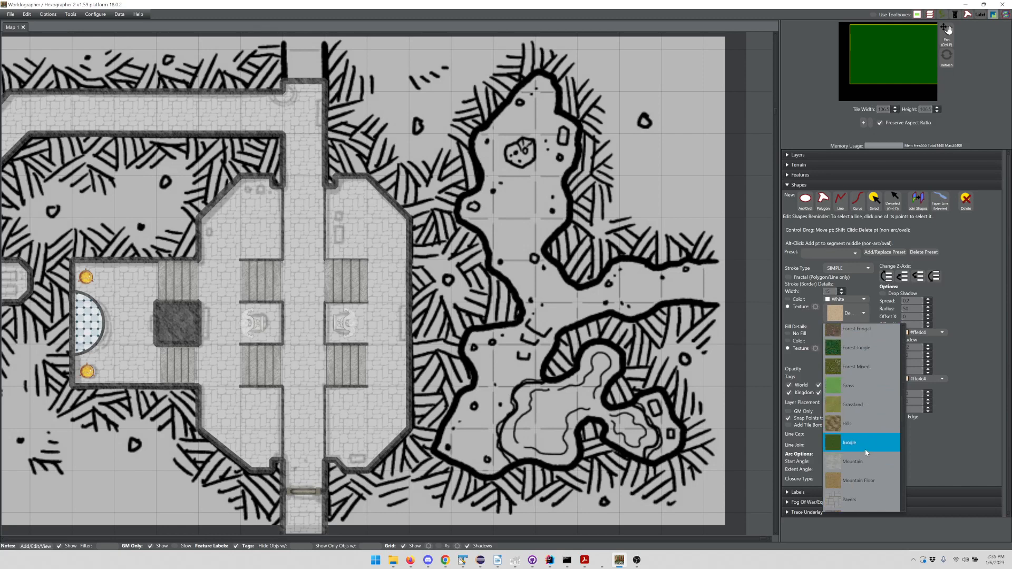
{"action": "scroll", "coordinate": [865, 478], "scroll_direction": "down", "scroll_amount": 1}
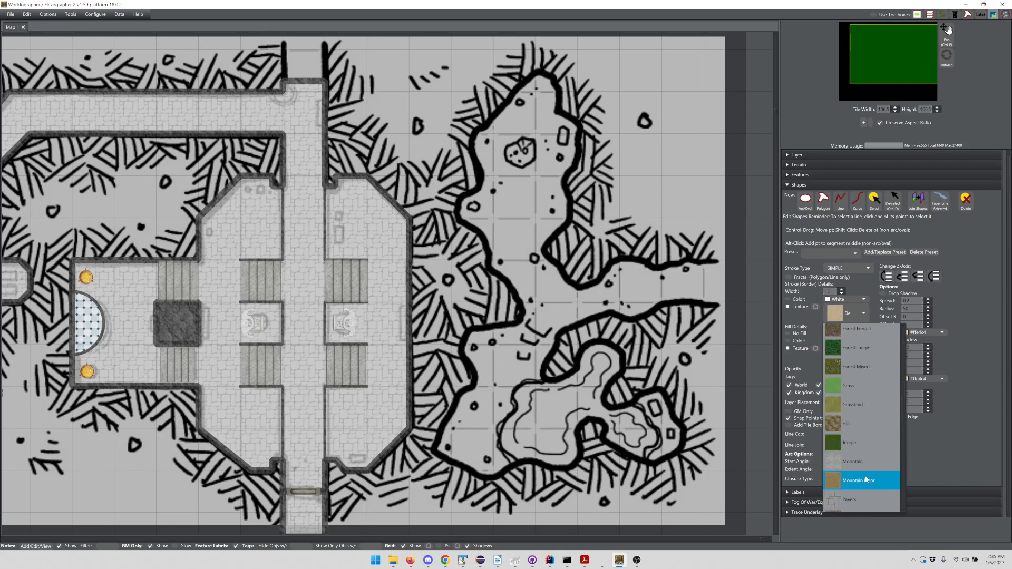
{"action": "left_click", "coordinate": [866, 479]}
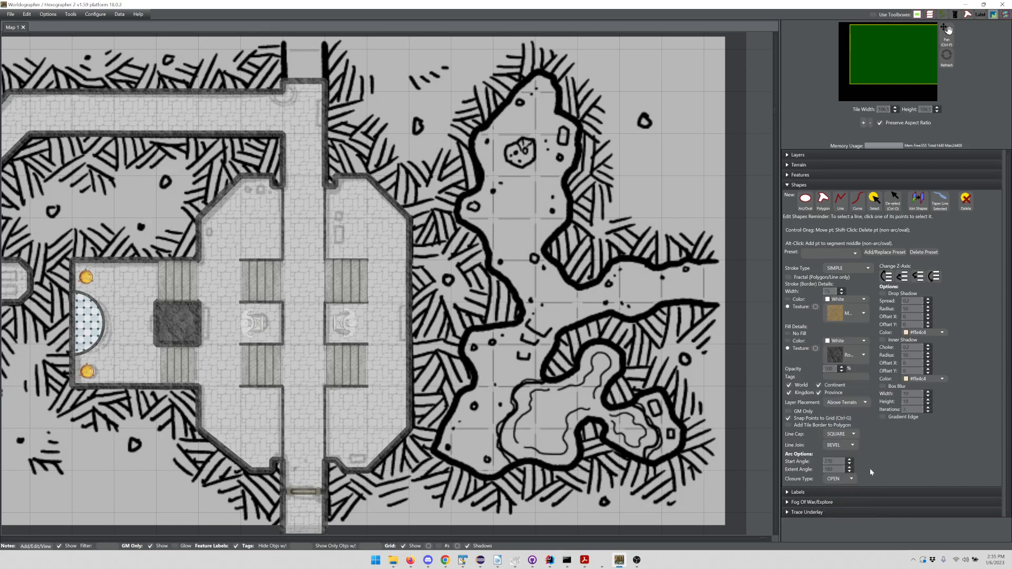
{"action": "left_click", "coordinate": [864, 355]}
{"action": "scroll", "coordinate": [855, 309], "scroll_direction": "up", "scroll_amount": 5}
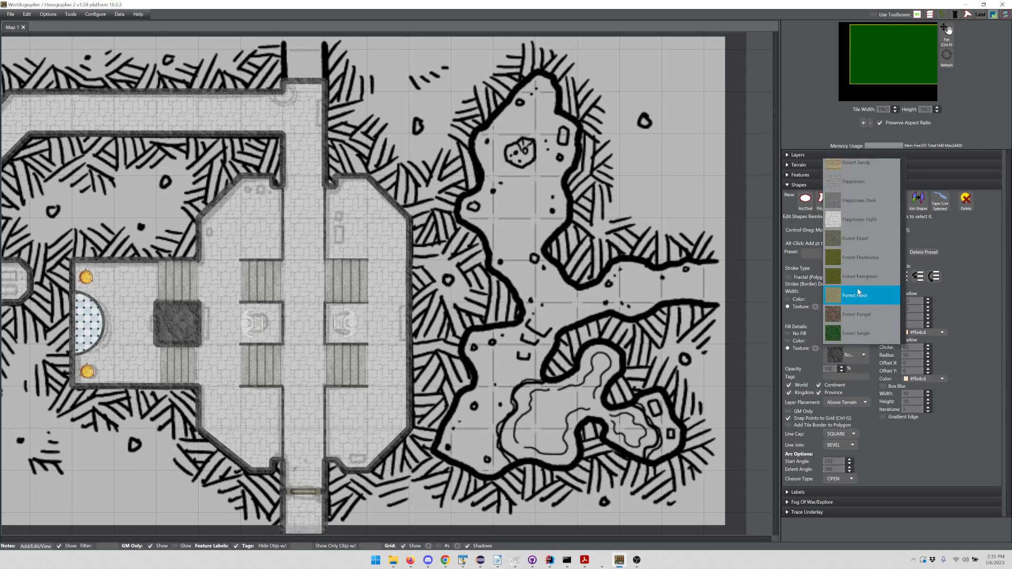
{"action": "left_click", "coordinate": [846, 203]}
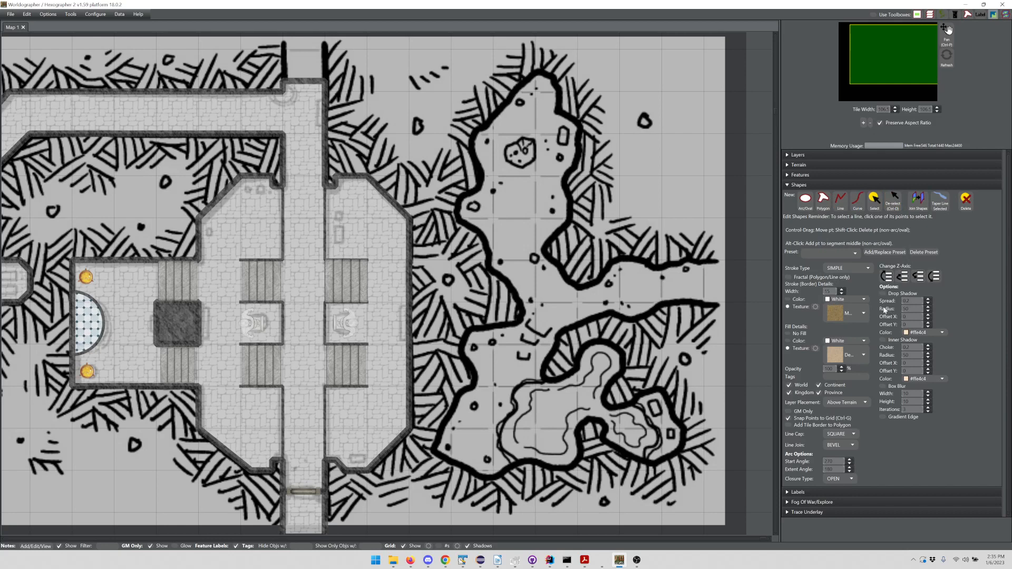
Turn off snapping points to the grid and start a line westward along the north wall of the cave's east passage.
{"action": "left_click", "coordinate": [840, 203]}
{"action": "left_click", "coordinate": [788, 418]}
{"action": "left_click", "coordinate": [691, 261]}
{"action": "left_click", "coordinate": [678, 266]}
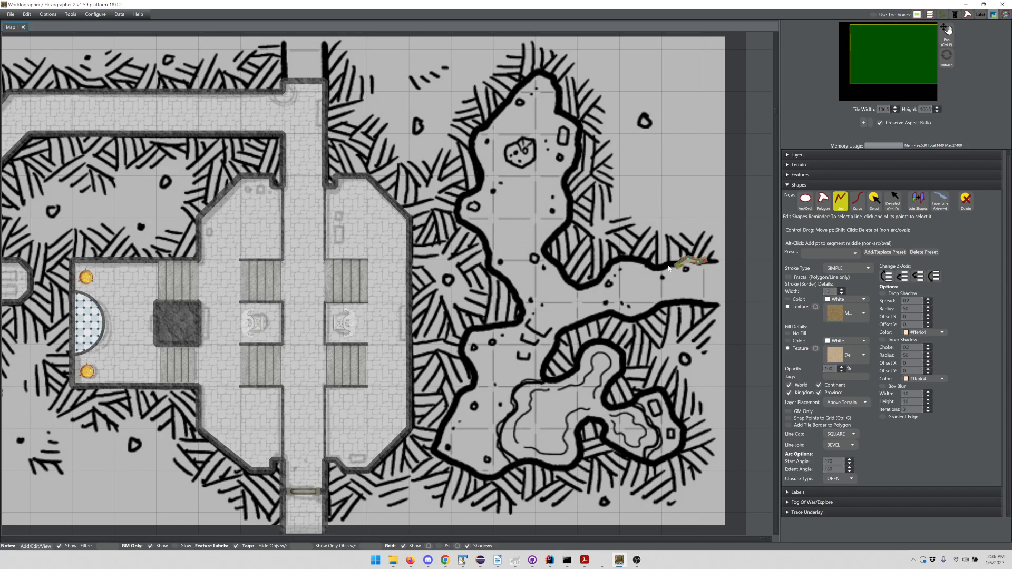
{"action": "left_click", "coordinate": [665, 267]}
{"action": "left_click", "coordinate": [659, 270]}
{"action": "left_click", "coordinate": [654, 268]}
{"action": "left_click", "coordinate": [643, 262]}
{"action": "left_click", "coordinate": [632, 263]}
{"action": "left_click", "coordinate": [616, 262]}
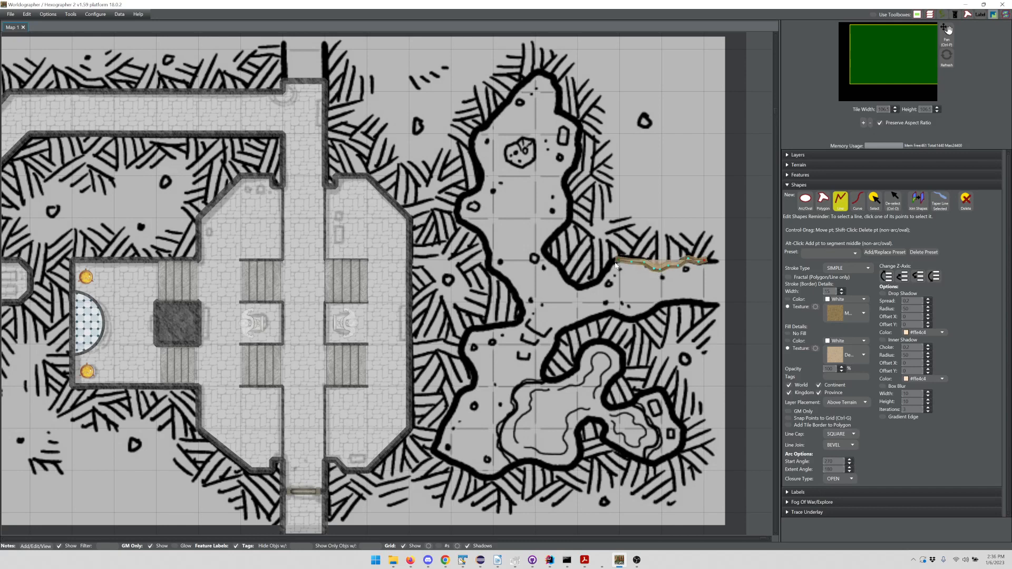
Continue the cave outline around the rock spur between the east passage and the northern chamber.
{"action": "left_click", "coordinate": [612, 265]}
{"action": "left_click", "coordinate": [604, 273]}
{"action": "left_click", "coordinate": [596, 283]}
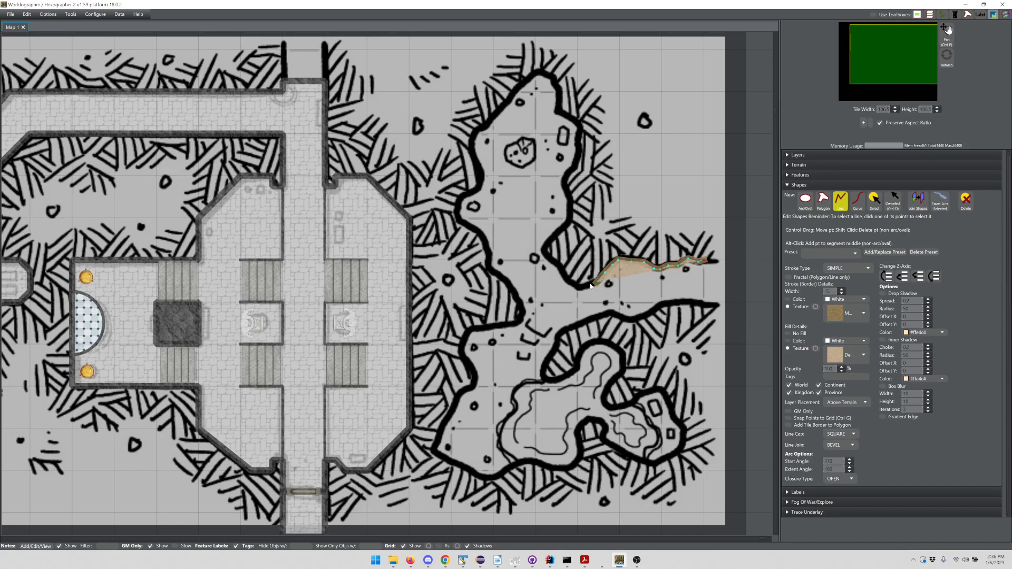
{"action": "left_click", "coordinate": [579, 287]}
{"action": "left_click", "coordinate": [569, 282]}
{"action": "left_click", "coordinate": [562, 274]}
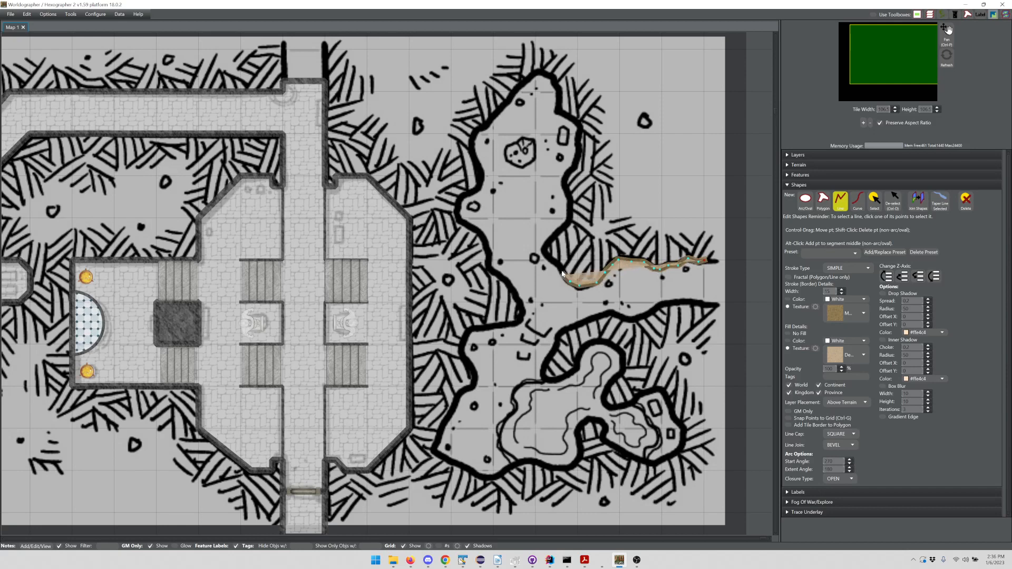
{"action": "left_click", "coordinate": [560, 265]}
{"action": "left_click", "coordinate": [546, 256]}
{"action": "left_click", "coordinate": [543, 250]}
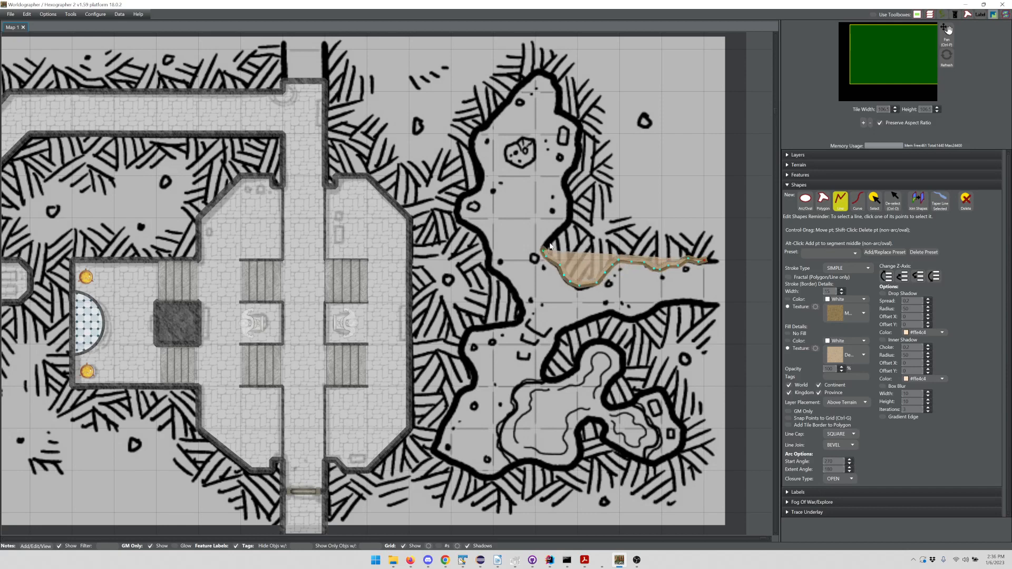
{"action": "left_click", "coordinate": [556, 236]}
{"action": "left_click", "coordinate": [568, 223]}
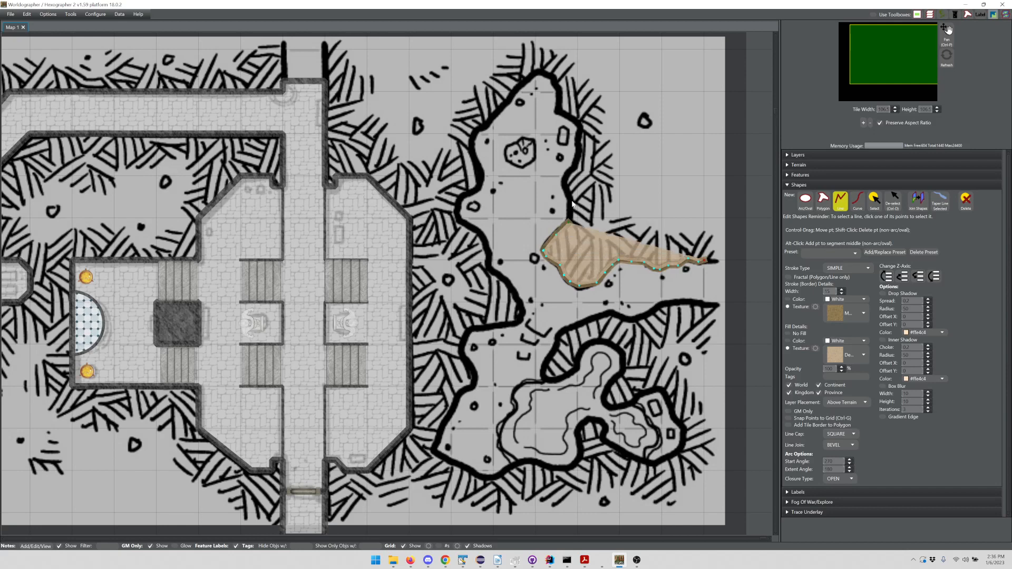
Trace the east wall of the northern cave chamber up to its northern tip.
{"action": "left_click", "coordinate": [572, 201]}
{"action": "left_click", "coordinate": [567, 187]}
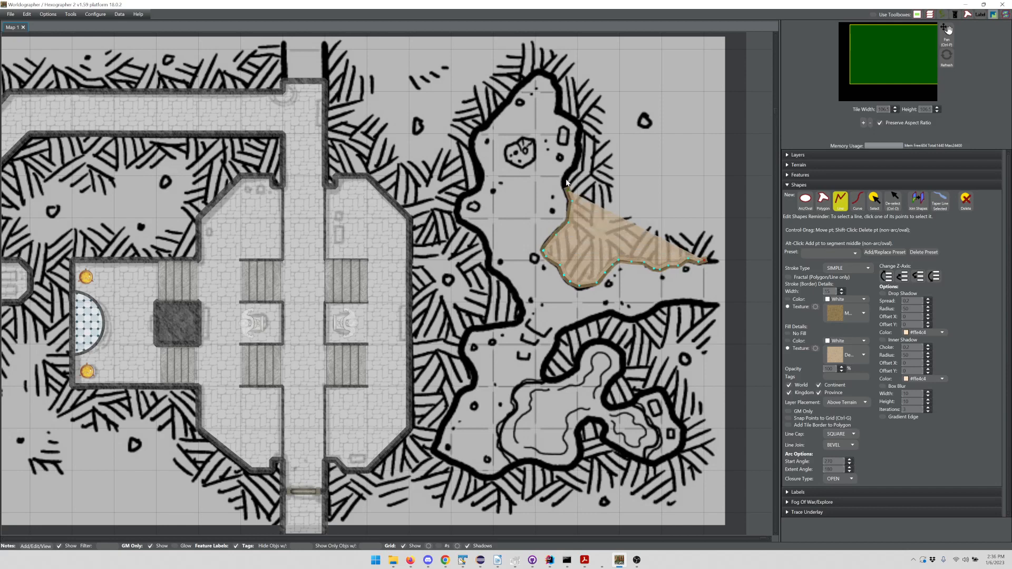
{"action": "left_click", "coordinate": [568, 181]}
{"action": "left_click", "coordinate": [572, 172]}
{"action": "left_click", "coordinate": [577, 163]}
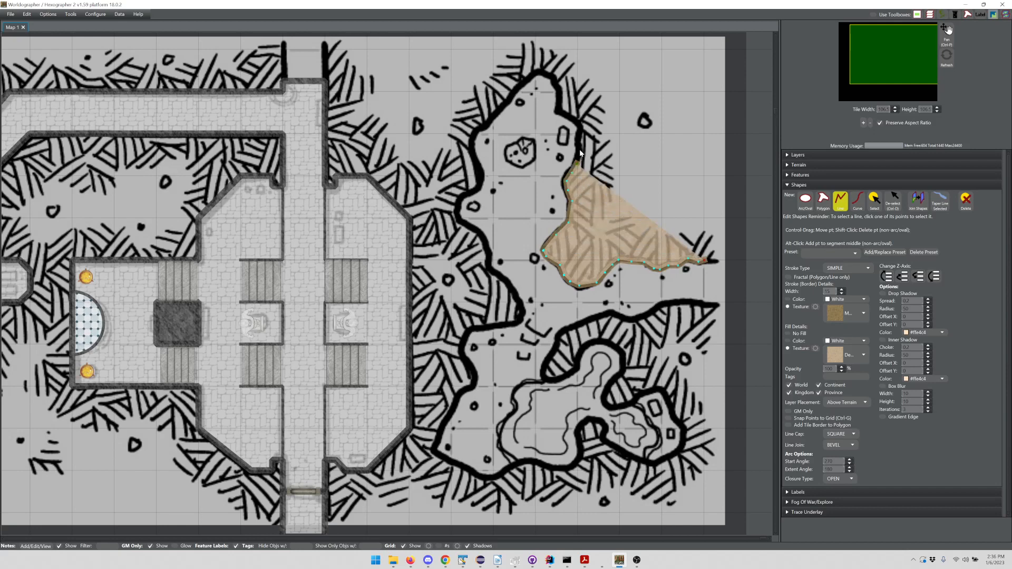
{"action": "left_click", "coordinate": [580, 151]}
{"action": "left_click", "coordinate": [577, 143]}
{"action": "left_click", "coordinate": [578, 130]}
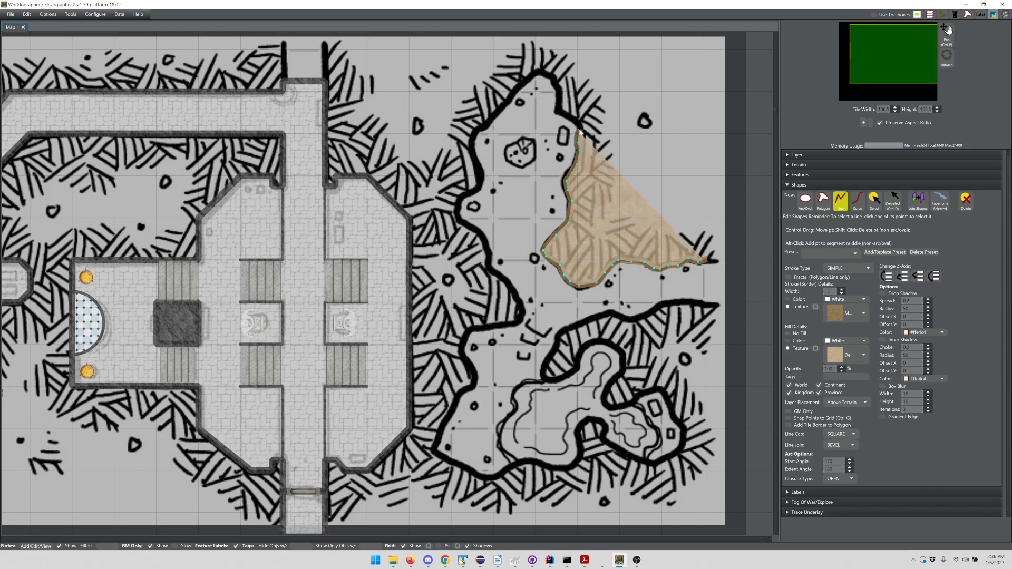
{"action": "left_click", "coordinate": [578, 122]}
{"action": "left_click", "coordinate": [564, 116]}
{"action": "left_click", "coordinate": [558, 111]}
{"action": "left_click", "coordinate": [558, 88]}
{"action": "left_click", "coordinate": [555, 84]}
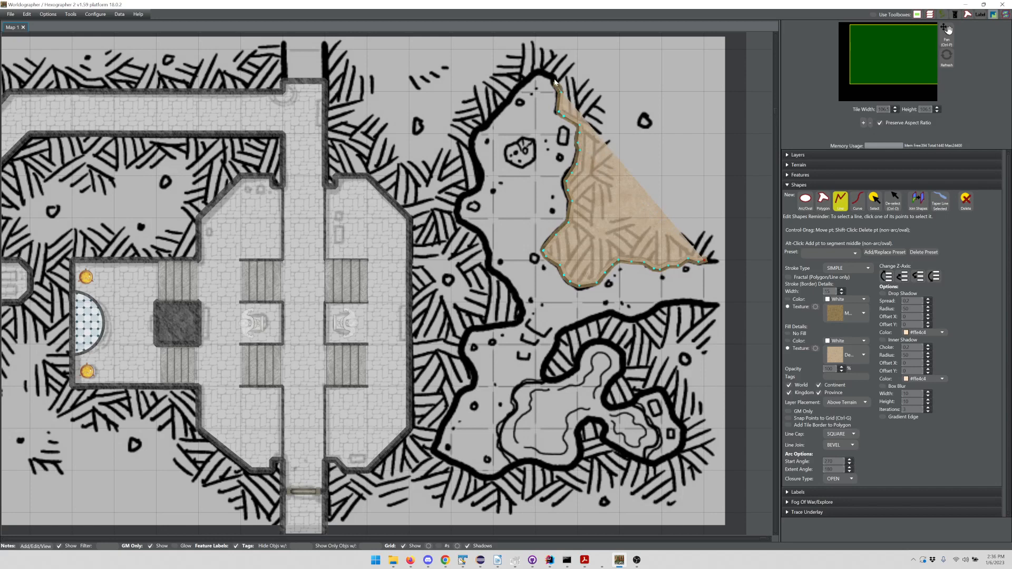
{"action": "left_click", "coordinate": [550, 77]}
{"action": "left_click", "coordinate": [541, 74]}
Trace the northern chamber's west wall from the tip down to its westernmost bulge.
{"action": "left_click", "coordinate": [521, 85]}
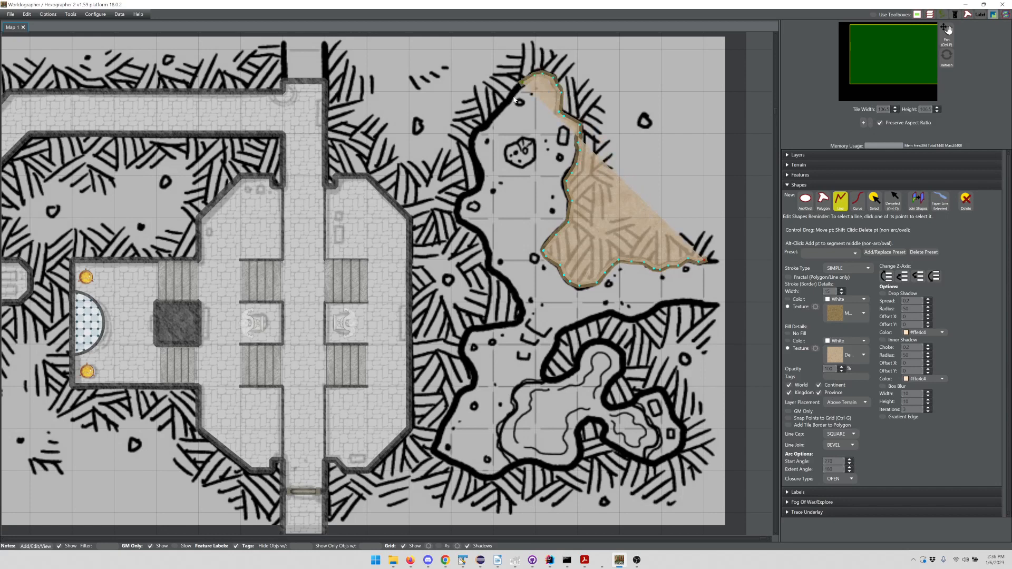
{"action": "left_click", "coordinate": [504, 107]}
{"action": "left_click", "coordinate": [497, 118]}
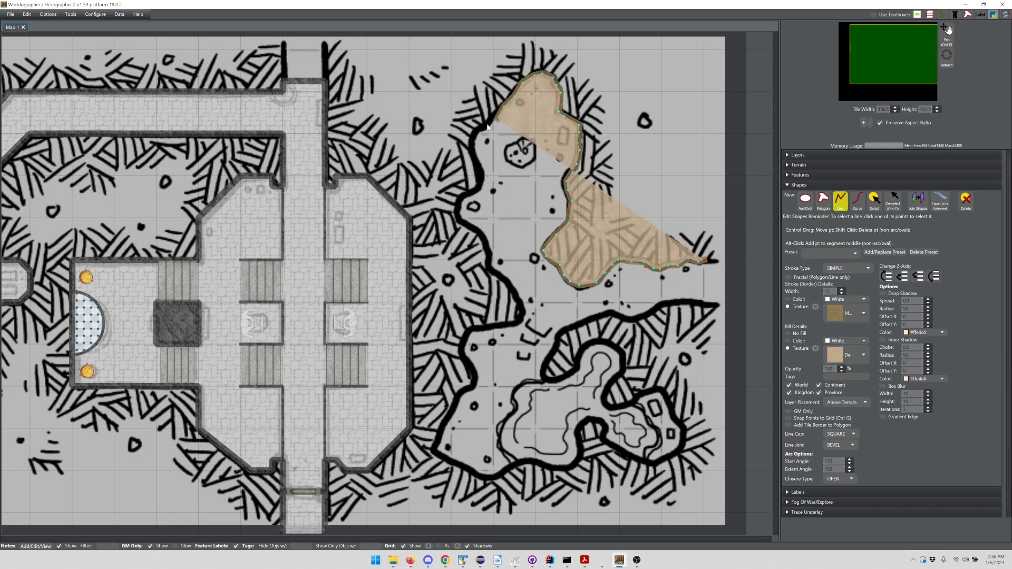
{"action": "left_click", "coordinate": [487, 125]}
{"action": "left_click", "coordinate": [479, 130]}
{"action": "left_click", "coordinate": [474, 141]}
{"action": "left_click", "coordinate": [475, 152]}
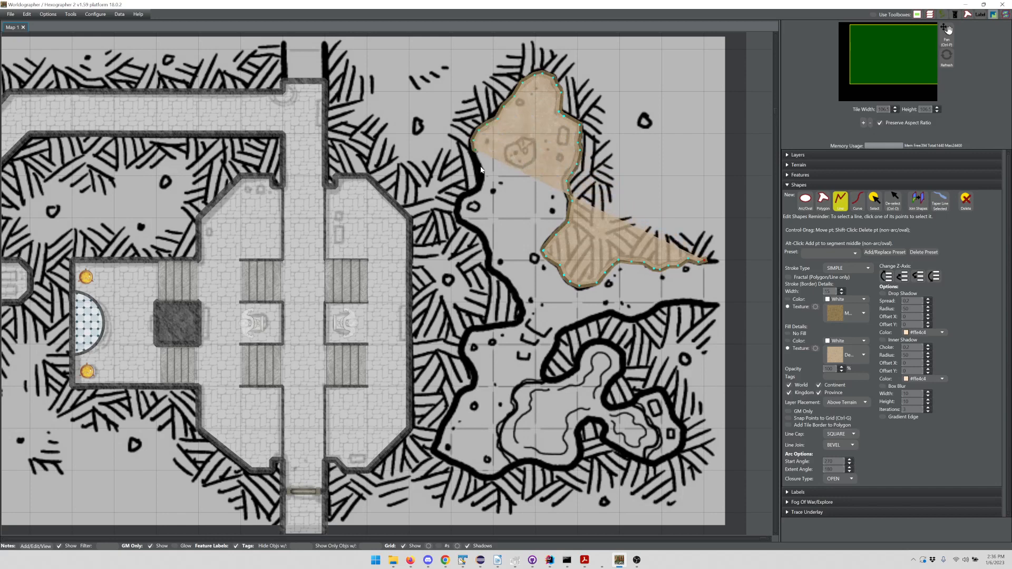
{"action": "left_click", "coordinate": [481, 175]}
{"action": "left_click", "coordinate": [478, 184]}
{"action": "left_click", "coordinate": [473, 190]}
{"action": "left_click", "coordinate": [463, 199]}
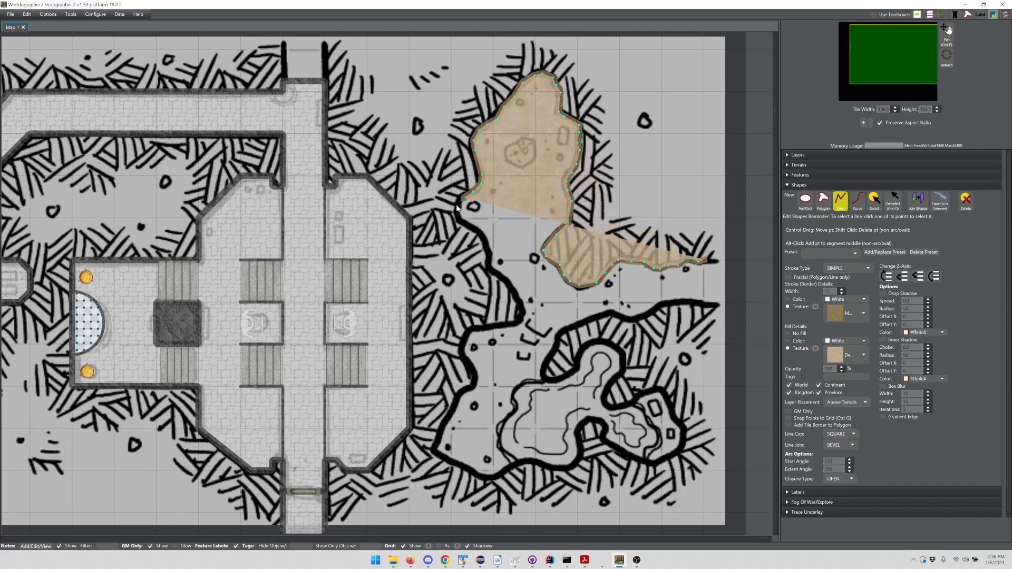
{"action": "left_click", "coordinate": [456, 213]}
Continue the outline southeast along the west wall to the cave's narrow middle, opposite the east passage.
{"action": "left_click", "coordinate": [467, 227]}
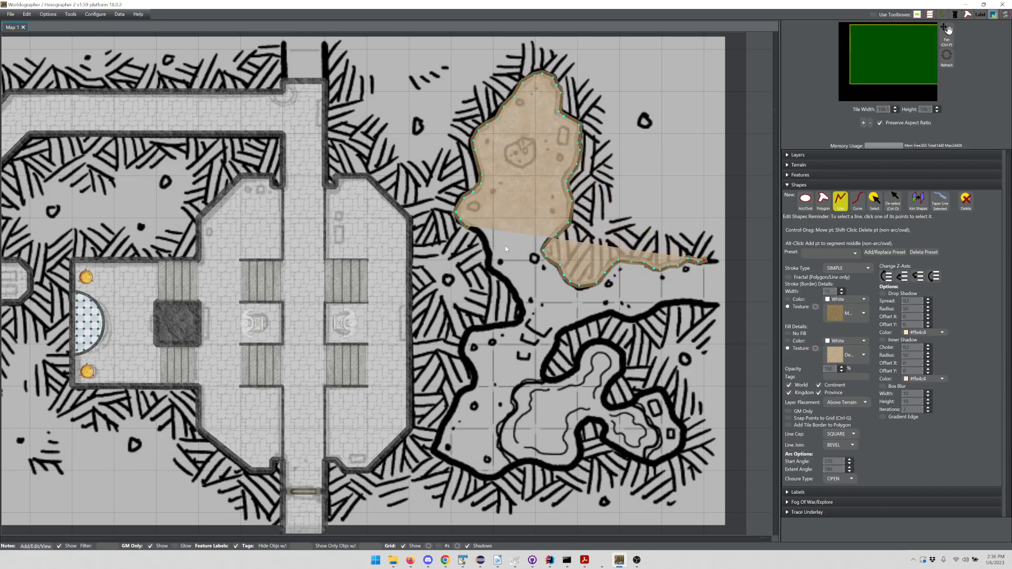
{"action": "left_click", "coordinate": [481, 242]}
{"action": "left_click", "coordinate": [488, 252]}
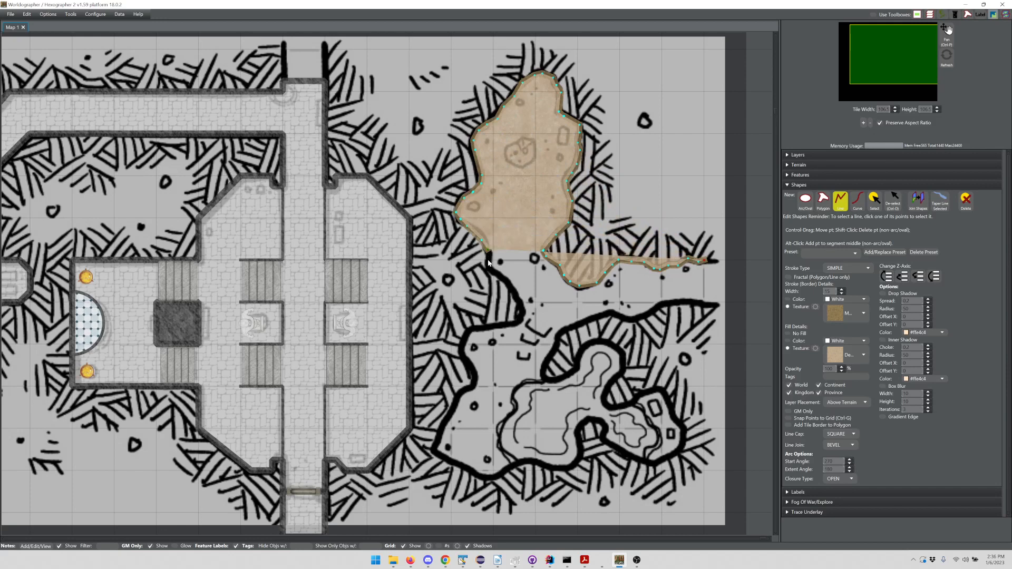
{"action": "left_click", "coordinate": [490, 263]}
{"action": "left_click", "coordinate": [498, 275]}
{"action": "left_click", "coordinate": [506, 284]}
{"action": "left_click", "coordinate": [513, 293]}
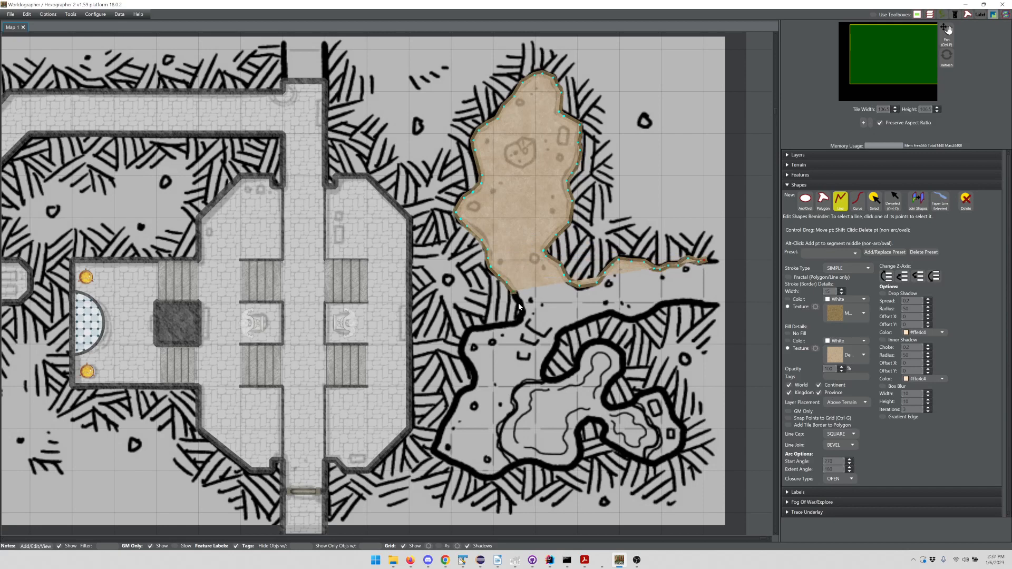
{"action": "left_click", "coordinate": [519, 305]}
{"action": "left_click", "coordinate": [522, 318]}
Trace the southern chamber's northwest and west walls down to its southwest corner.
{"action": "left_click", "coordinate": [507, 325]}
{"action": "left_click", "coordinate": [491, 326]}
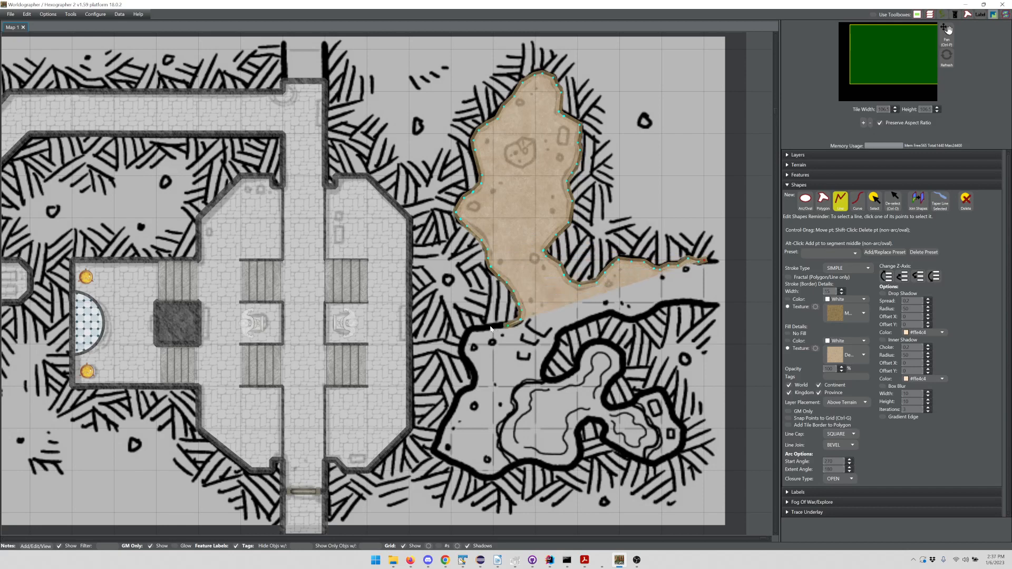
{"action": "left_click", "coordinate": [477, 329]}
{"action": "left_click", "coordinate": [470, 331]}
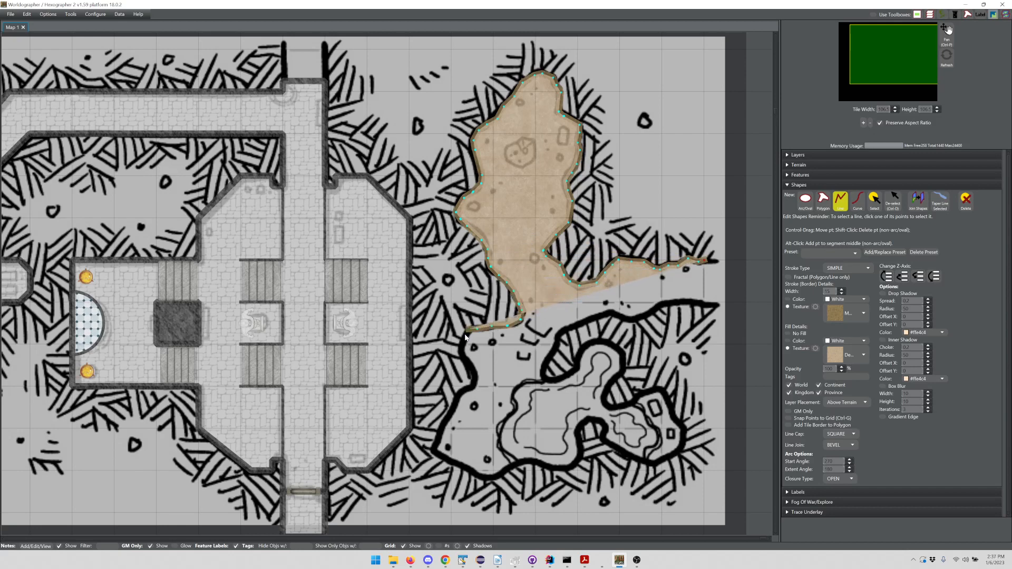
{"action": "left_click", "coordinate": [465, 334]}
{"action": "left_click", "coordinate": [462, 346]}
{"action": "left_click", "coordinate": [463, 356]}
{"action": "left_click", "coordinate": [468, 366]}
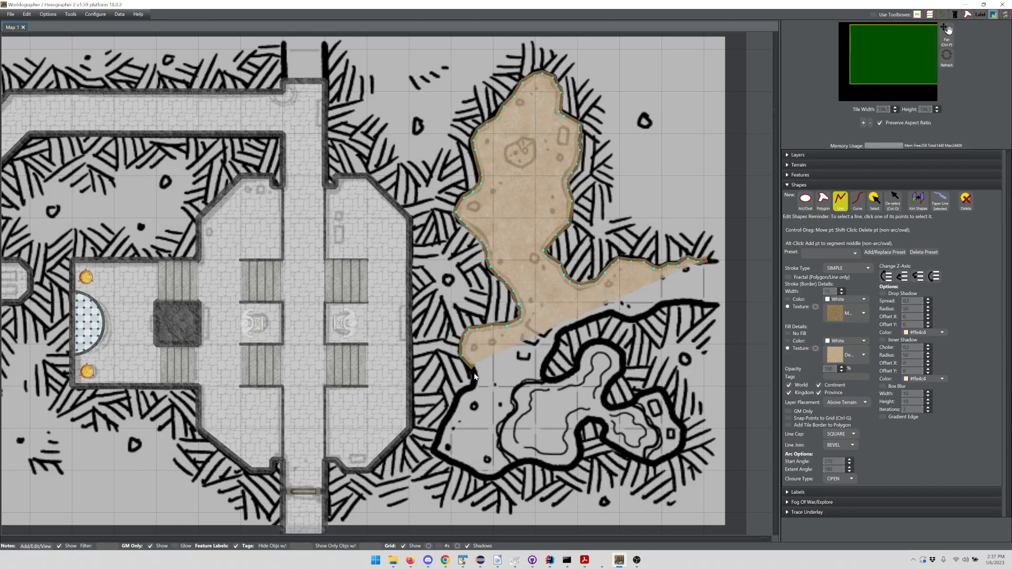
{"action": "left_click", "coordinate": [473, 375]}
{"action": "left_click", "coordinate": [472, 385]}
{"action": "left_click", "coordinate": [460, 397]}
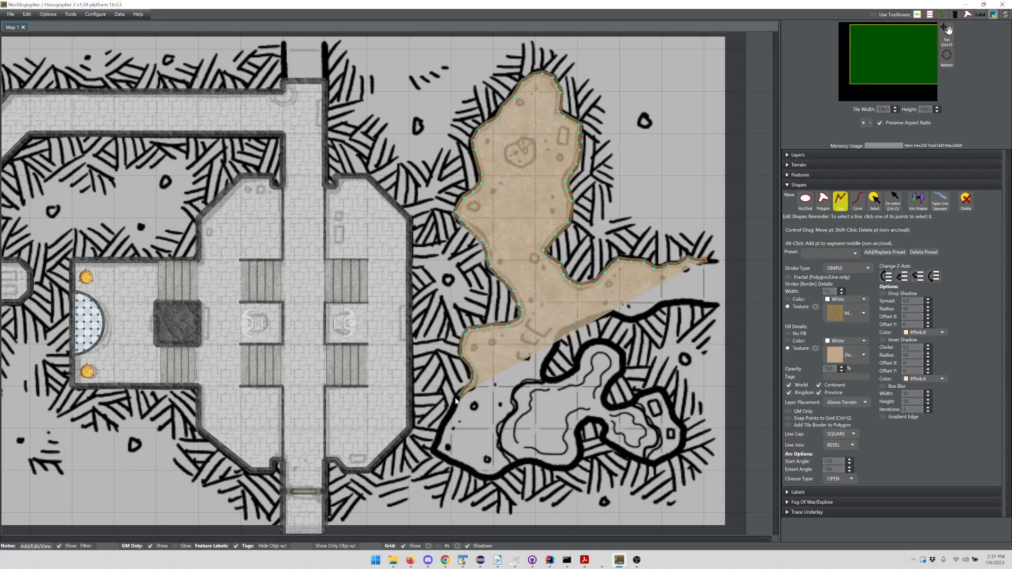
{"action": "left_click", "coordinate": [453, 407]}
{"action": "left_click", "coordinate": [448, 420]}
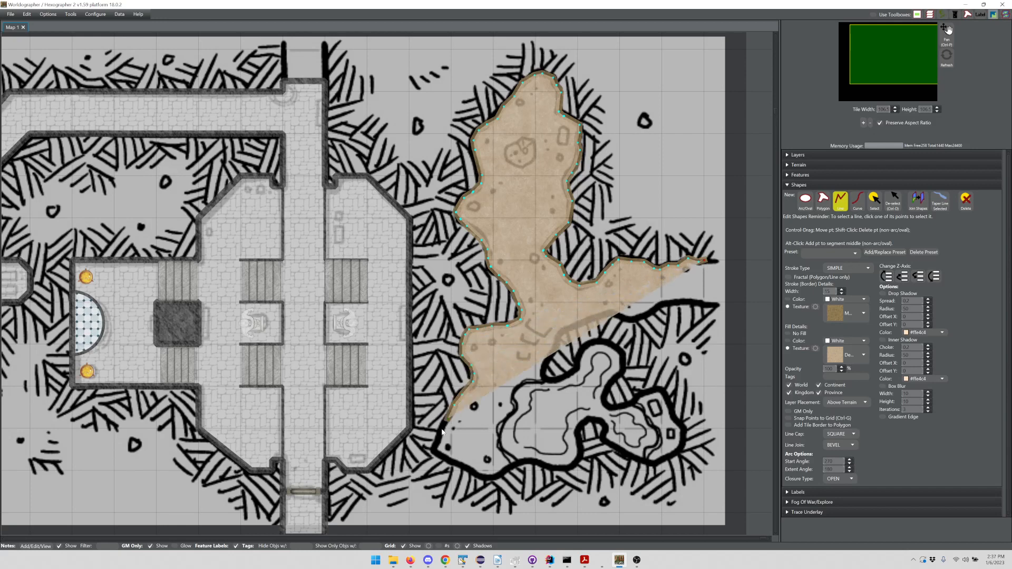
{"action": "left_click", "coordinate": [441, 429]}
{"action": "left_click", "coordinate": [436, 438]}
{"action": "left_click", "coordinate": [434, 449]}
Trace the southern chamber's south wall from the southwest corner to the rock notch below the large pool.
{"action": "left_click", "coordinate": [446, 457]}
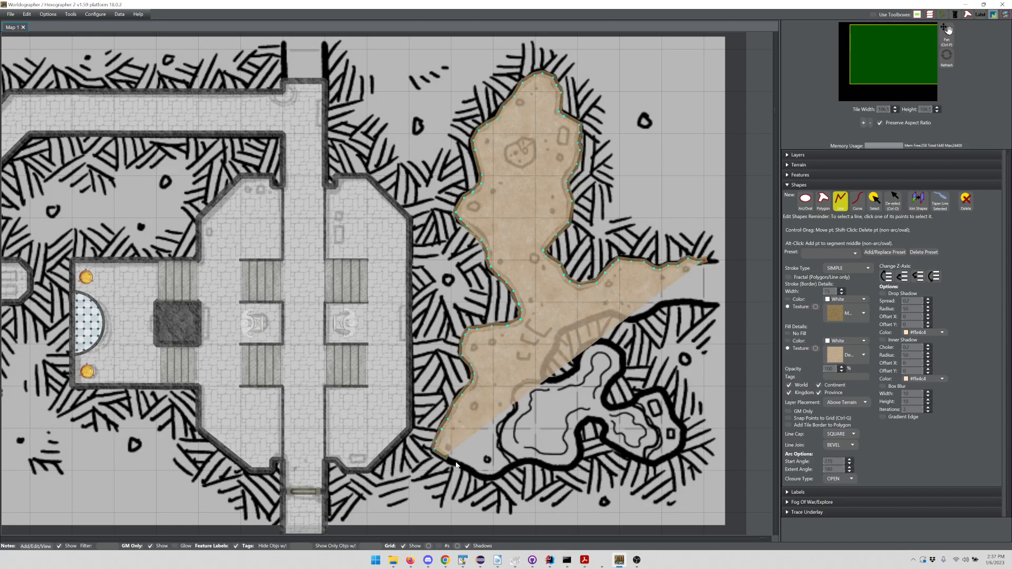
{"action": "left_click", "coordinate": [457, 462]}
{"action": "left_click", "coordinate": [473, 469]}
{"action": "left_click", "coordinate": [484, 477]}
{"action": "left_click", "coordinate": [496, 476]}
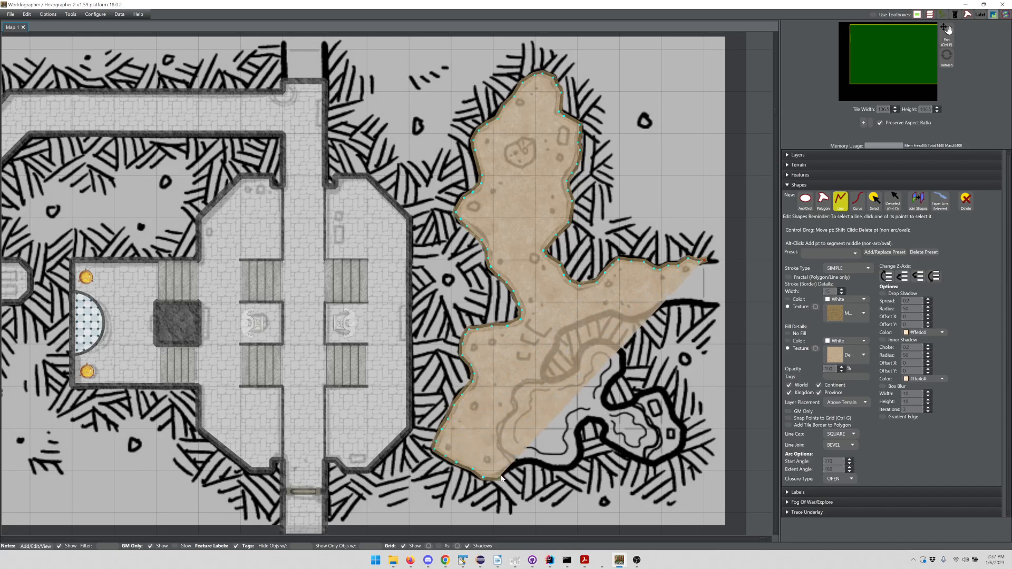
{"action": "left_click", "coordinate": [505, 472]}
{"action": "left_click", "coordinate": [514, 467]}
{"action": "left_click", "coordinate": [527, 463]}
{"action": "left_click", "coordinate": [534, 461]}
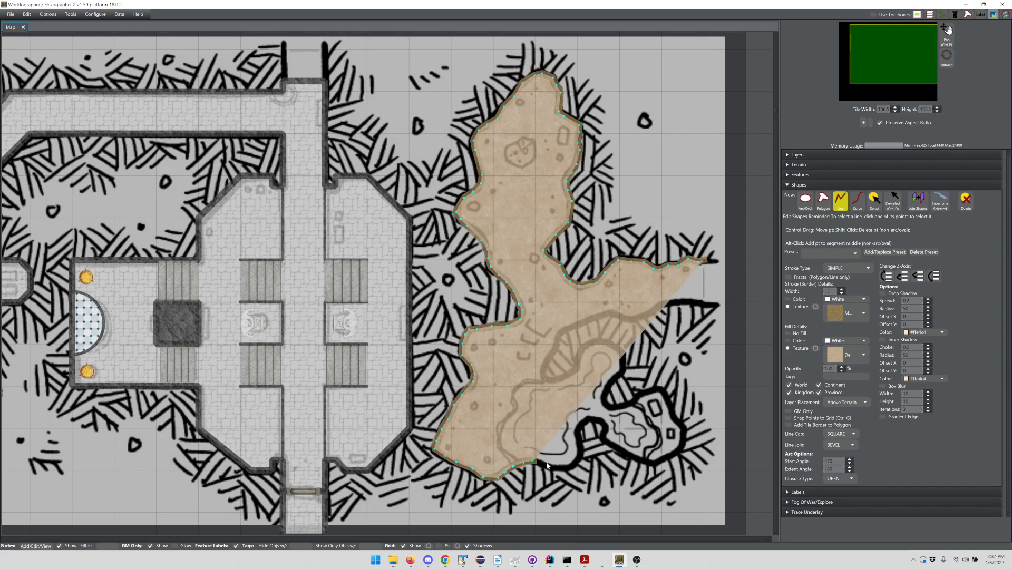
{"action": "left_click", "coordinate": [552, 466]}
{"action": "left_click", "coordinate": [563, 468]}
{"action": "left_click", "coordinate": [569, 467]}
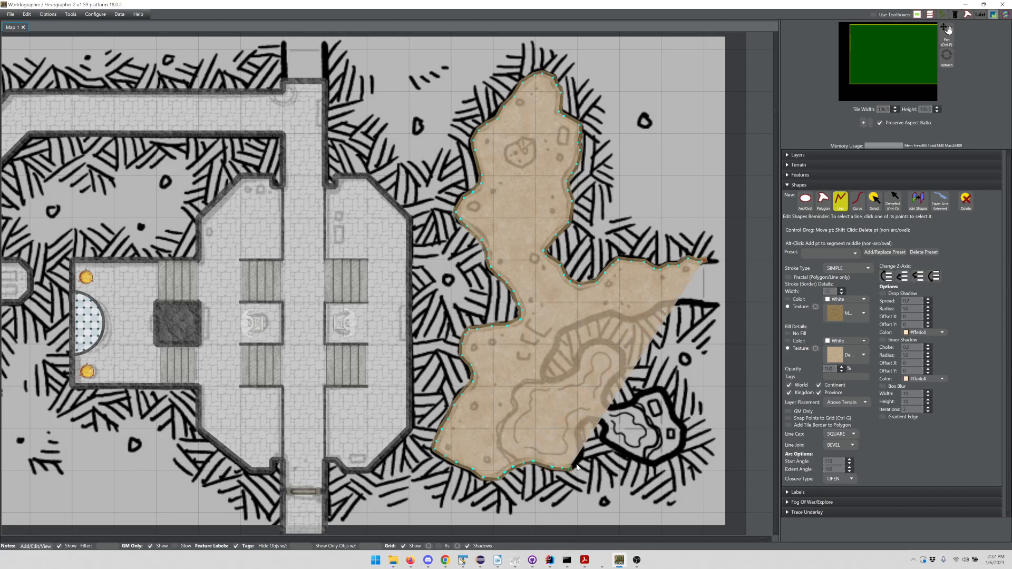
Trace around the rock notch, the southeast lobe and the inner rock wall, then follow the east passage's south wall to its end.
{"action": "left_click", "coordinate": [577, 462]}
{"action": "left_click", "coordinate": [580, 453]}
{"action": "left_click", "coordinate": [580, 443]}
{"action": "left_click", "coordinate": [580, 433]}
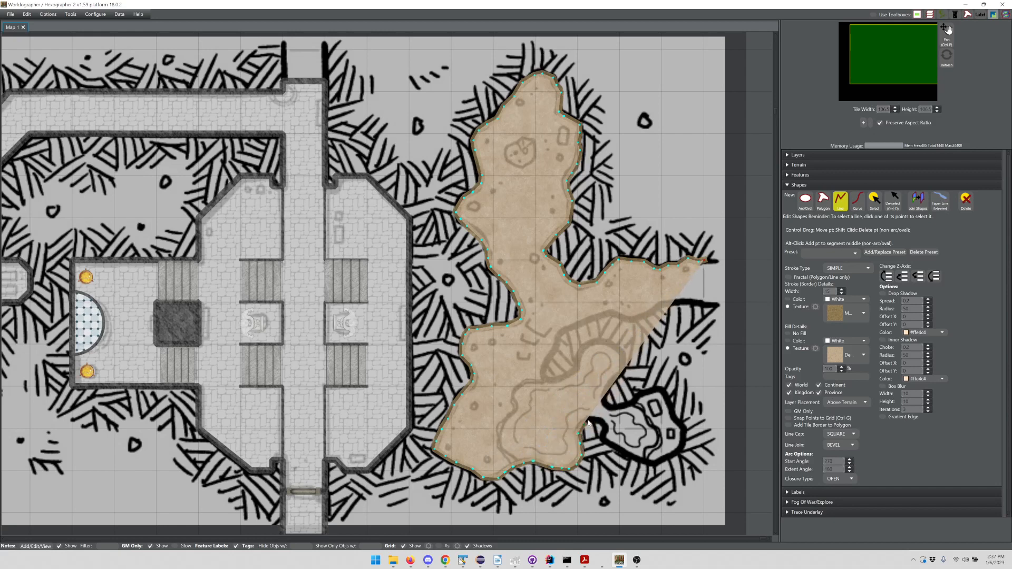
{"action": "left_click", "coordinate": [591, 420]}
{"action": "left_click", "coordinate": [597, 418]}
{"action": "left_click", "coordinate": [602, 425]}
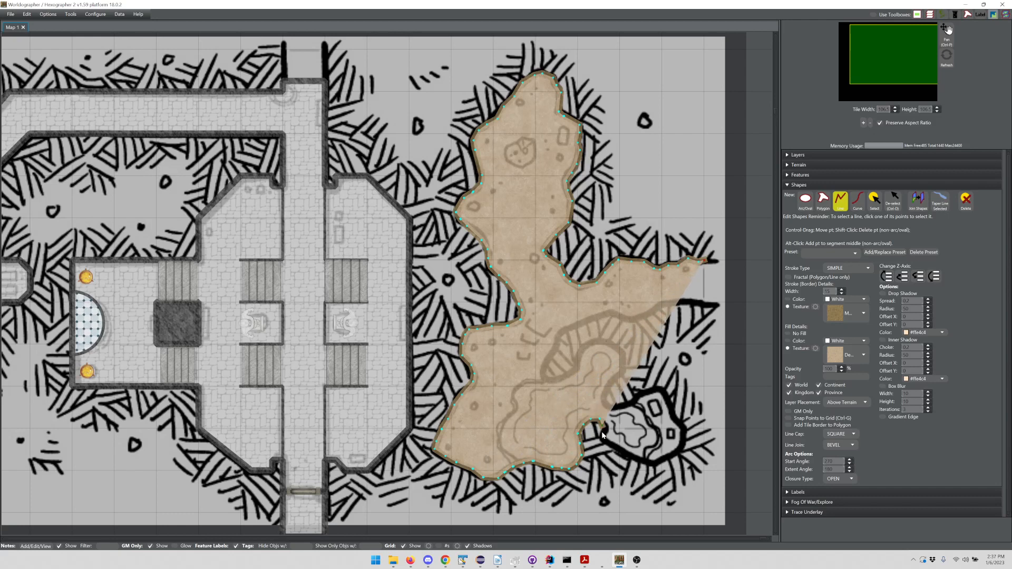
{"action": "left_click", "coordinate": [605, 433]}
{"action": "mouse_move", "coordinate": [611, 447]}
{"action": "left_mouse_down"}
{"action": "mouse_move", "coordinate": [650, 464]}
{"action": "mouse_move", "coordinate": [675, 452]}
{"action": "mouse_move", "coordinate": [683, 431]}
{"action": "mouse_move", "coordinate": [655, 390]}
{"action": "mouse_move", "coordinate": [609, 406]}
{"action": "mouse_move", "coordinate": [611, 385]}
{"action": "mouse_move", "coordinate": [628, 386]}
{"action": "mouse_move", "coordinate": [610, 347]}
{"action": "mouse_move", "coordinate": [585, 350]}
{"action": "mouse_move", "coordinate": [576, 372]}
{"action": "mouse_move", "coordinate": [549, 383]}
{"action": "mouse_move", "coordinate": [542, 373]}
{"action": "mouse_move", "coordinate": [562, 336]}
{"action": "mouse_move", "coordinate": [605, 316]}
{"action": "mouse_move", "coordinate": [706, 307]}
{"action": "left_mouse_up"}
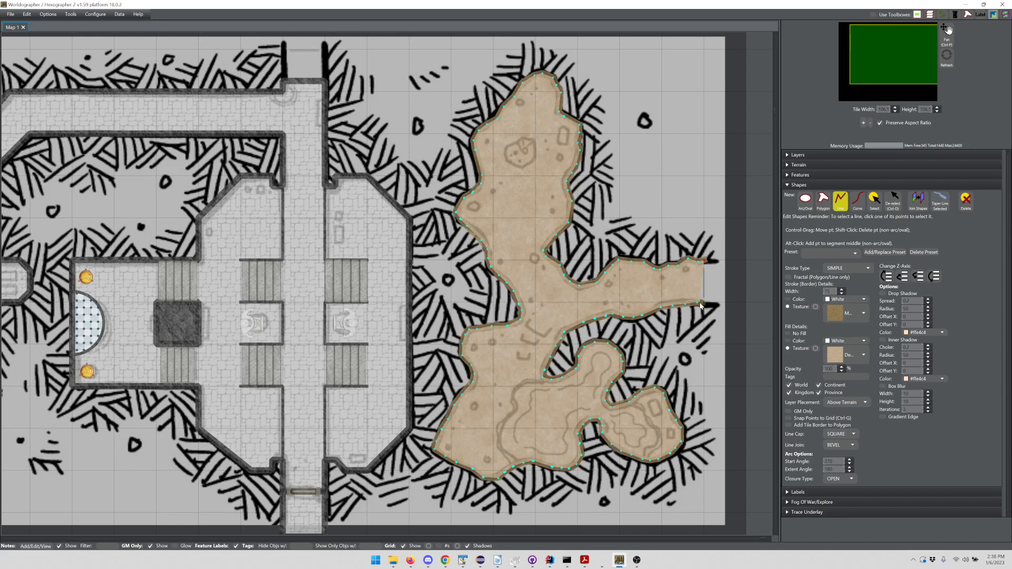
Turn on snapping shape points to the grid and set the cave outline's line join to ROUND.
{"action": "left_click", "coordinate": [814, 420]}
{"action": "left_click", "coordinate": [838, 445]}
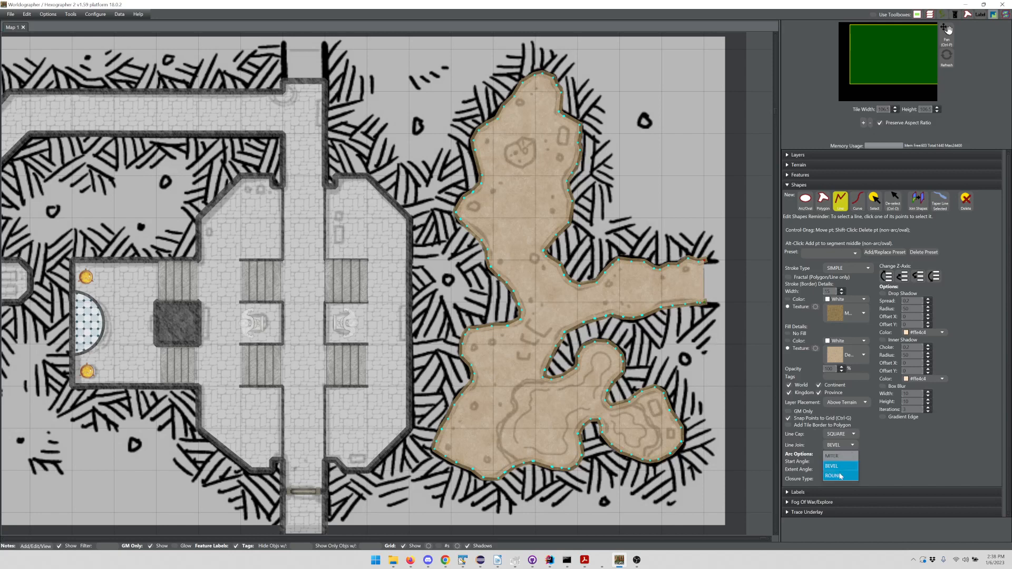
{"action": "left_click", "coordinate": [841, 477]}
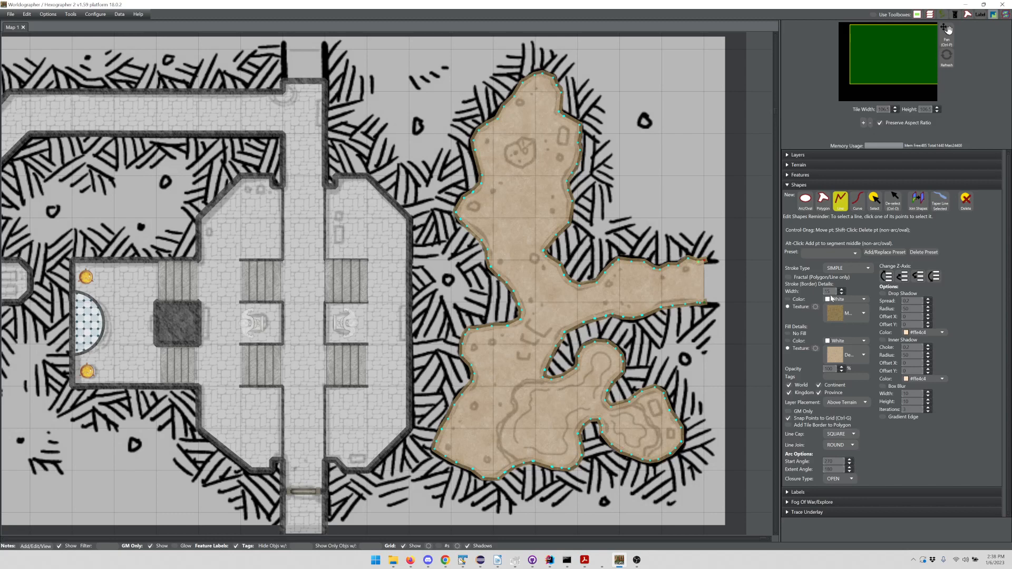
Increase the stroke width of the cave outline for a thicker rock border, and deselect the finished shape.
{"action": "left_click_drag", "start_coordinate": [841, 291], "coordinate": [823, 291]}
{"action": "key", "text": "BackSpace"}
{"action": "type", "text": "22"}
{"action": "key", "text": "Return"}
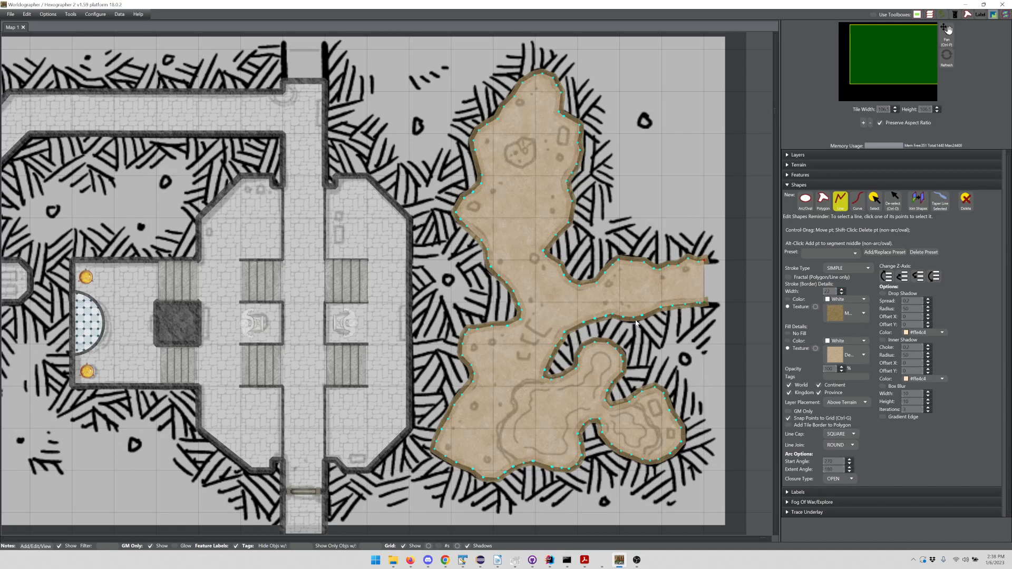
{"action": "left_click", "coordinate": [841, 290]}
{"action": "left_click", "coordinate": [841, 290]}
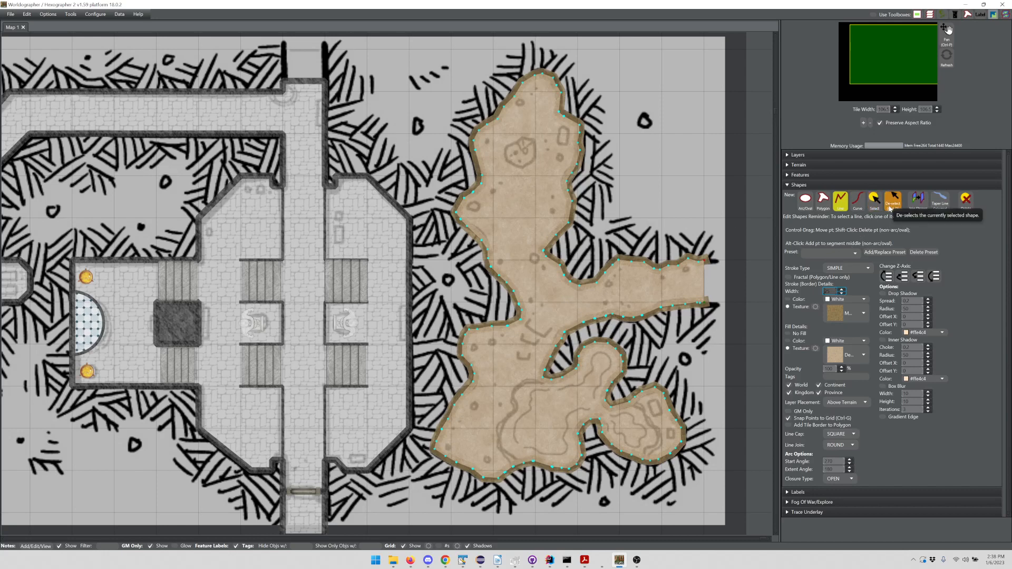
{"action": "left_click", "coordinate": [889, 207]}
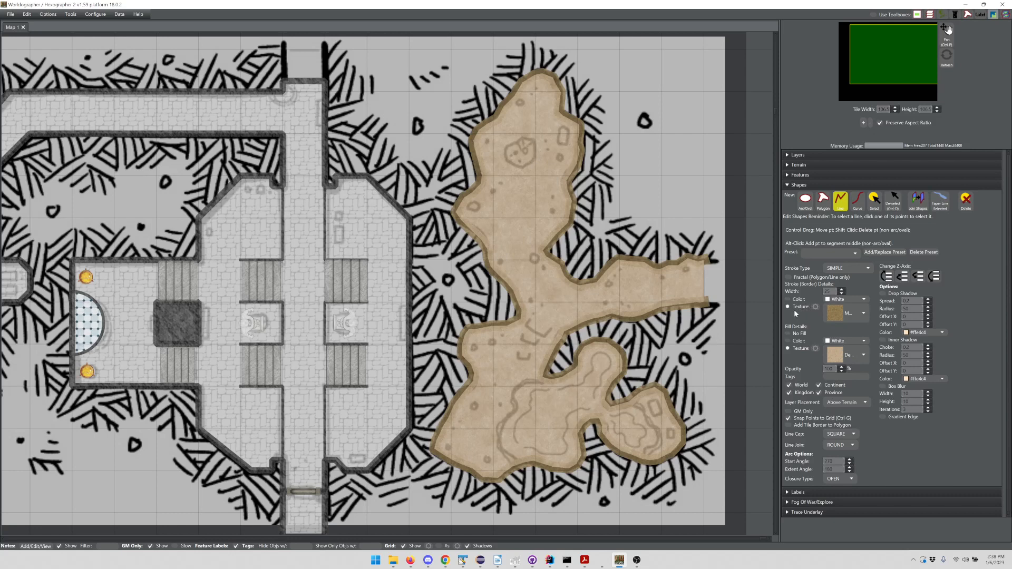
Set the shape fill texture to Mountain Floor and turn off snapping points to the grid.
{"action": "left_click", "coordinate": [849, 353]}
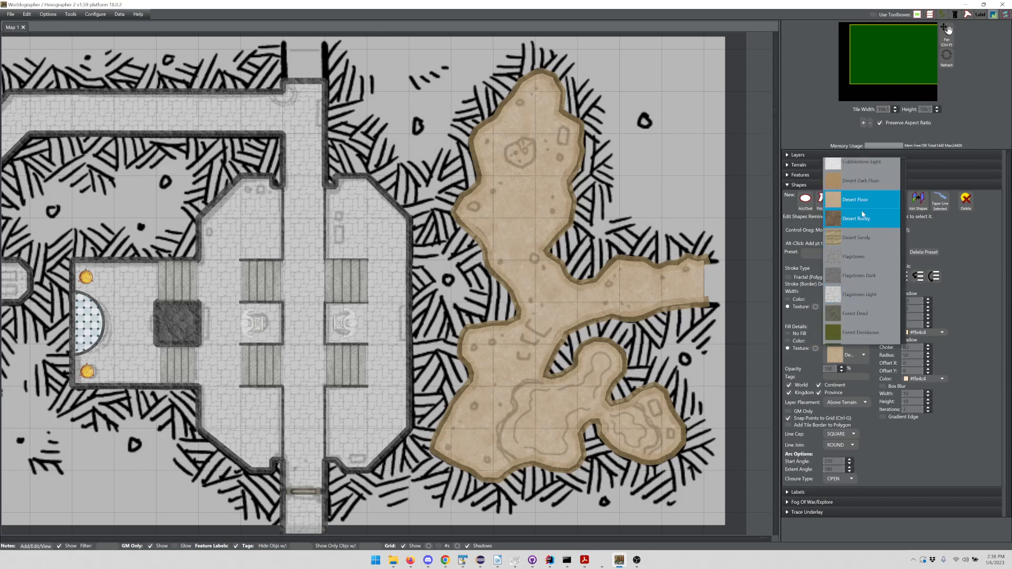
{"action": "scroll", "coordinate": [863, 213], "scroll_direction": "down", "scroll_amount": 3}
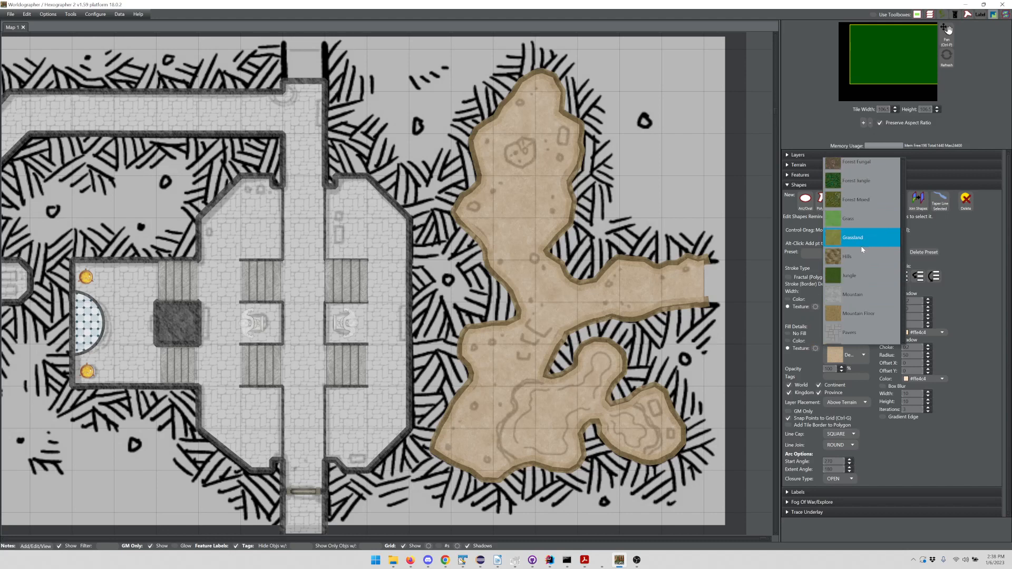
{"action": "left_click", "coordinate": [861, 312]}
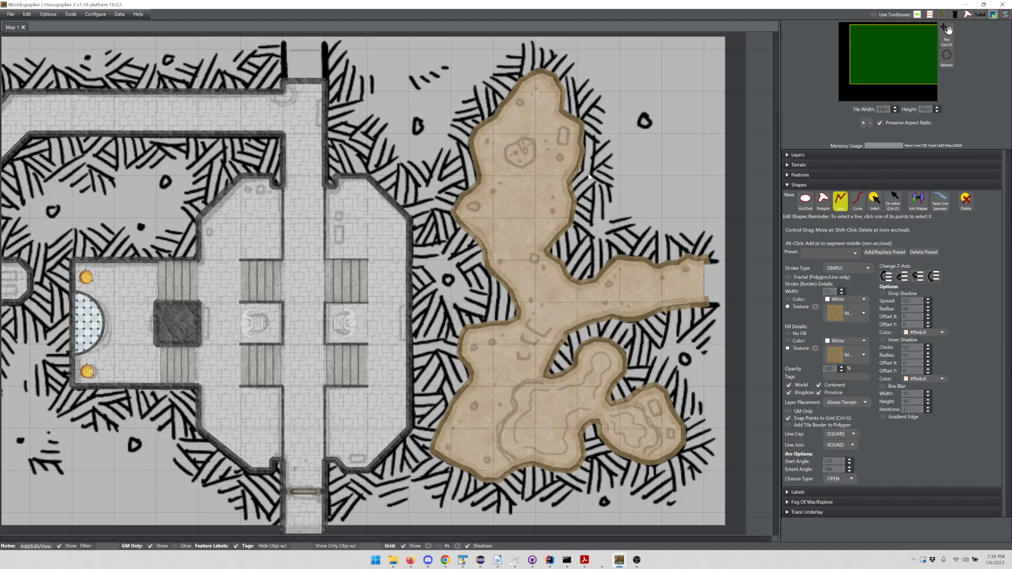
{"action": "left_click", "coordinate": [789, 417]}
Trace the rounded rock formation in the cave's northern chamber as a filled line shape.
{"action": "left_click", "coordinate": [522, 139]}
{"action": "left_click", "coordinate": [510, 162]}
{"action": "left_click", "coordinate": [518, 166]}
{"action": "left_click", "coordinate": [524, 167]}
{"action": "left_click", "coordinate": [528, 161]}
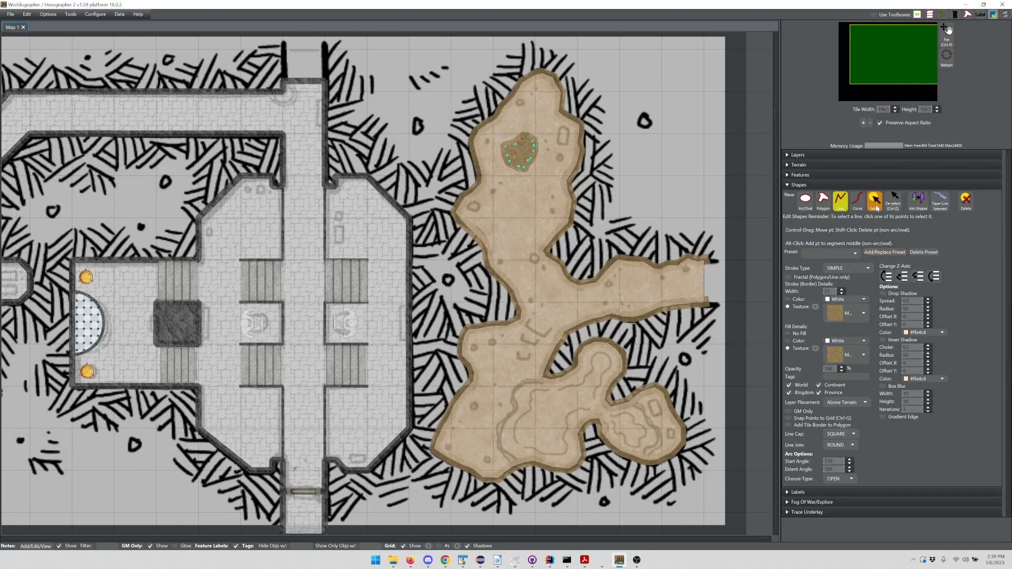
Switch the shape fill from texture to the light blue color #8cb2d9 and select the stroke width for editing.
{"action": "left_click", "coordinate": [874, 205]}
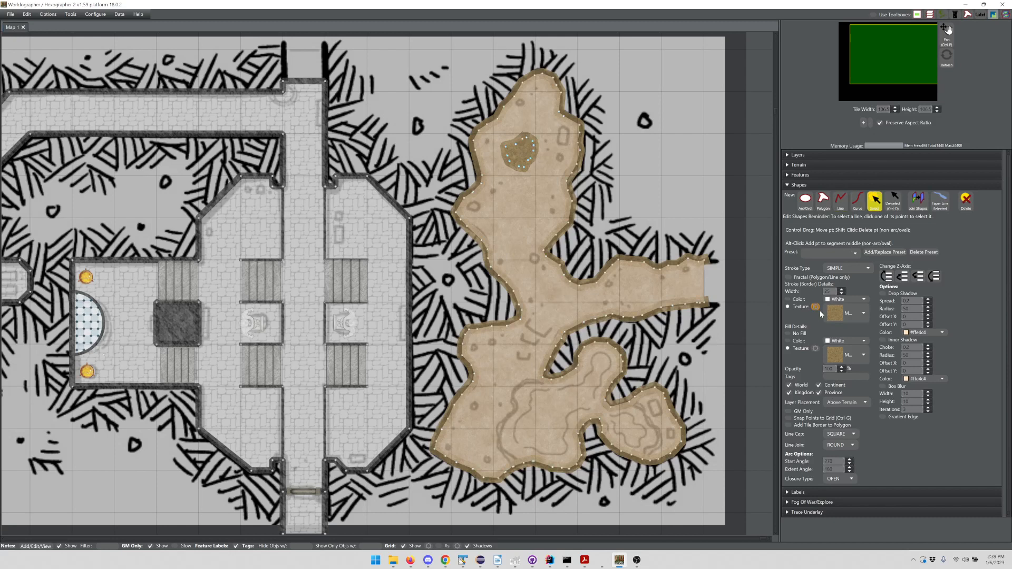
{"action": "left_click", "coordinate": [854, 359]}
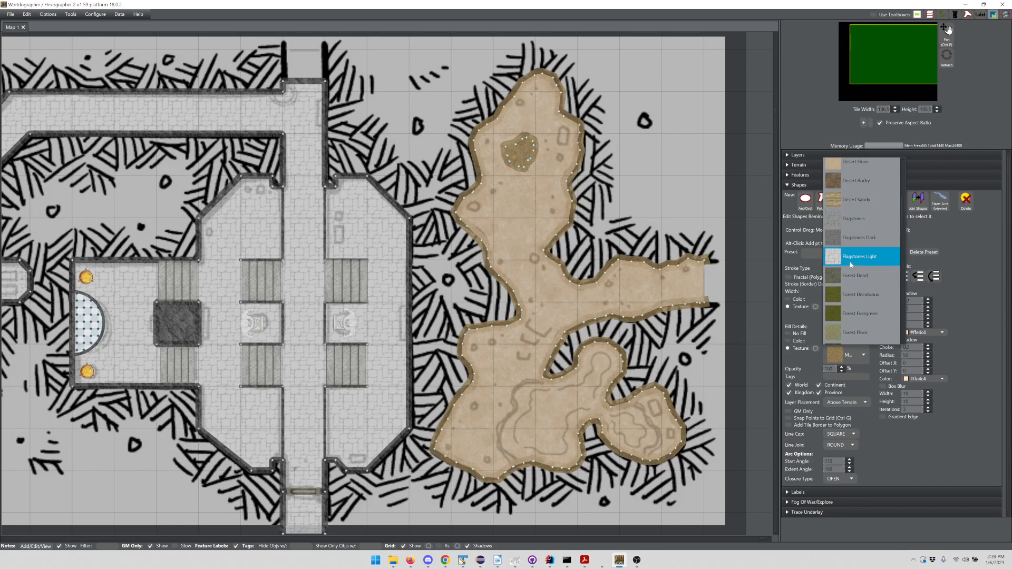
{"action": "scroll", "coordinate": [847, 261], "scroll_direction": "up", "scroll_amount": 3}
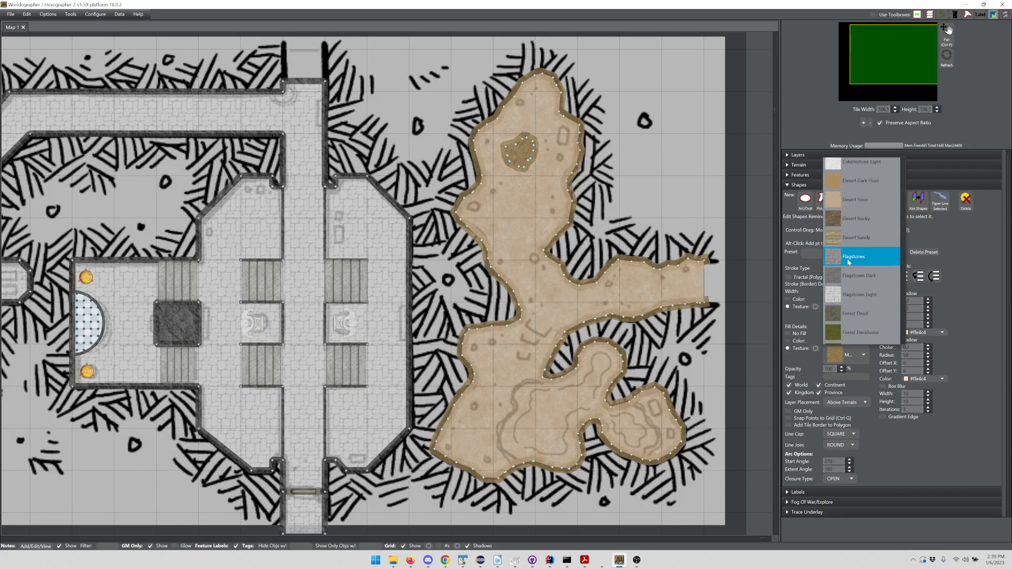
{"action": "left_click", "coordinate": [797, 341]}
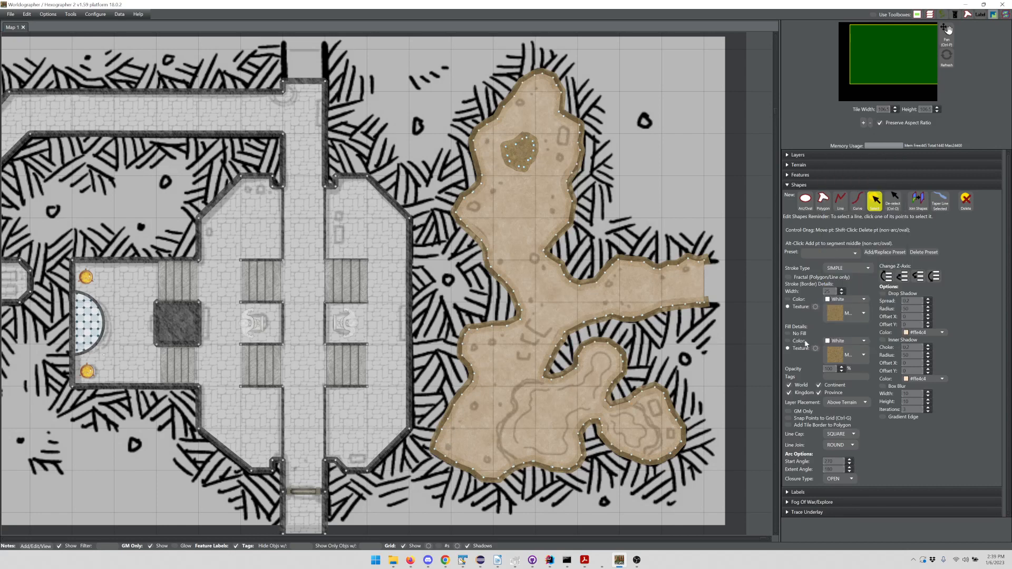
{"action": "left_click", "coordinate": [850, 342]}
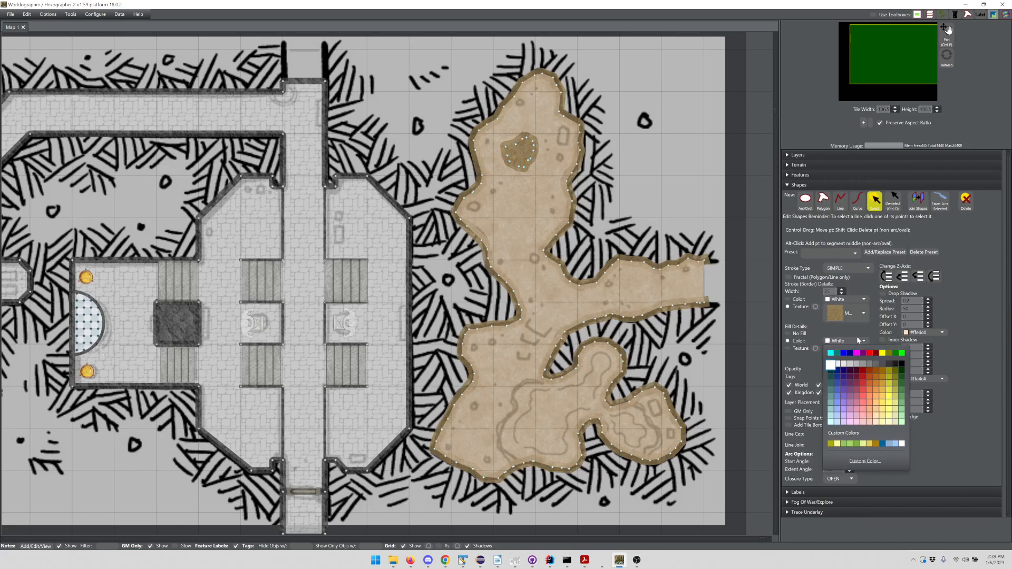
{"action": "left_click", "coordinate": [895, 445]}
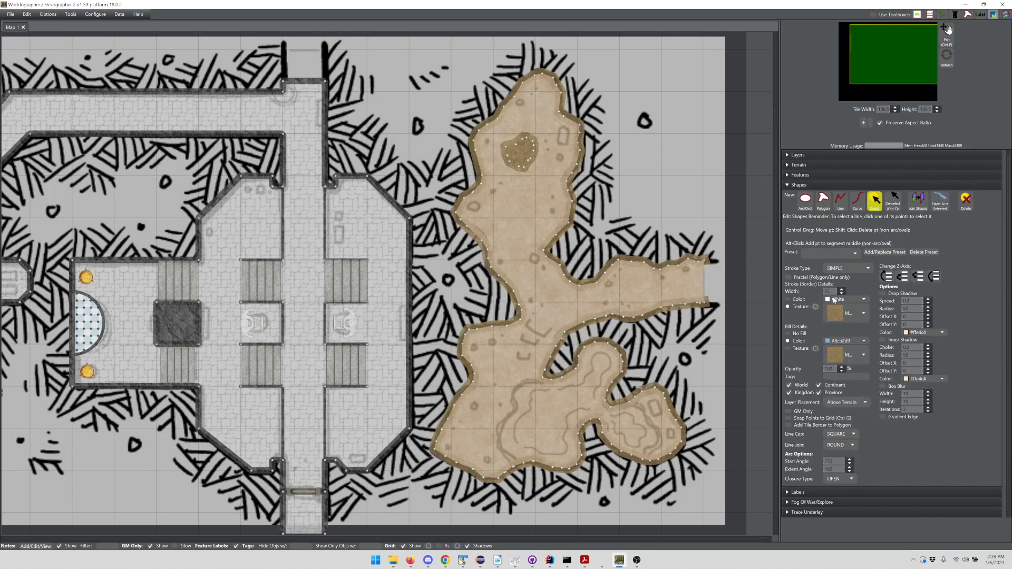
{"action": "double_click", "coordinate": [827, 291]}
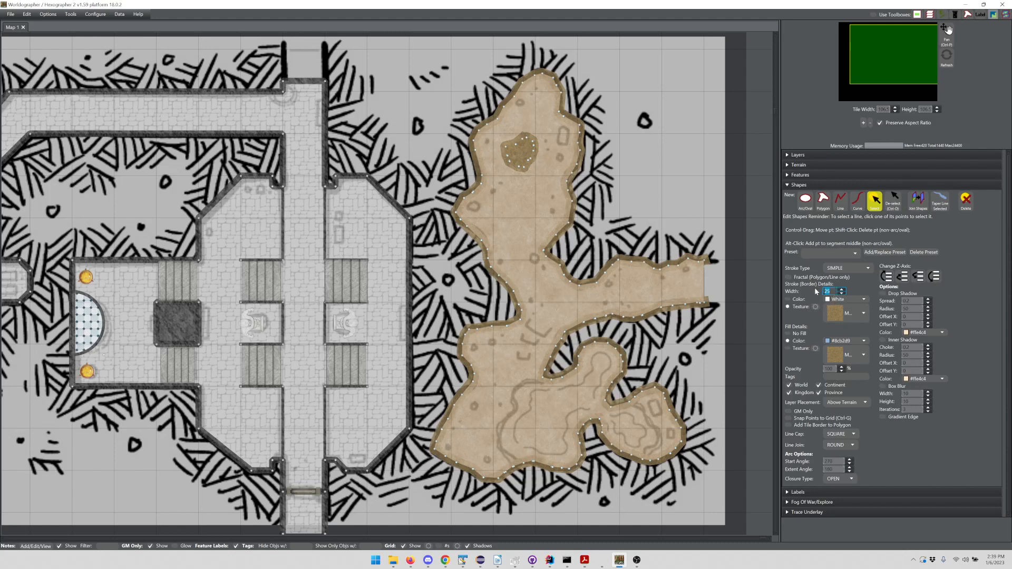
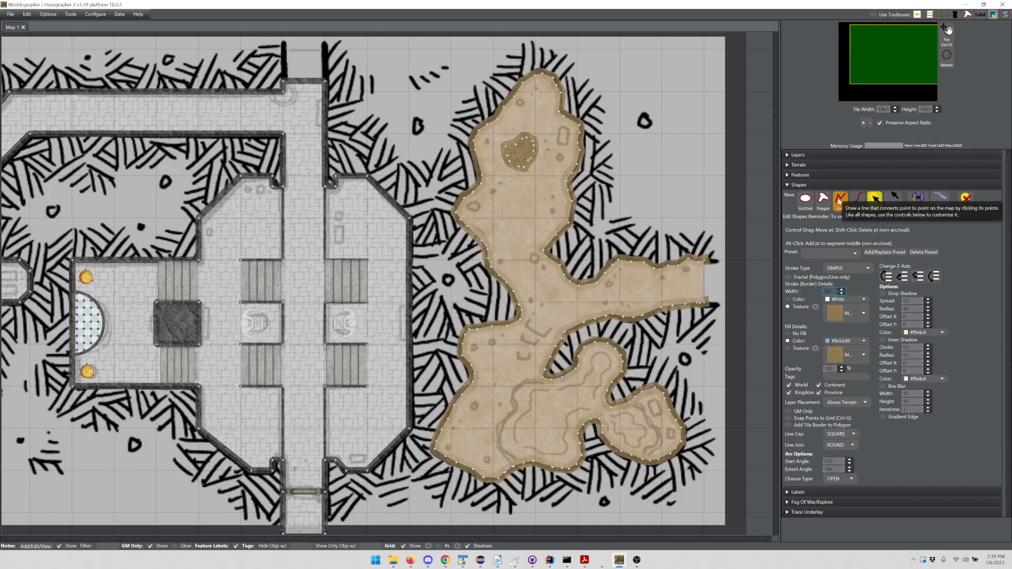
Start a new line shape for the large pool and trace its west shore from the south wall up to the inner rock wall.
{"action": "left_click", "coordinate": [840, 201]}
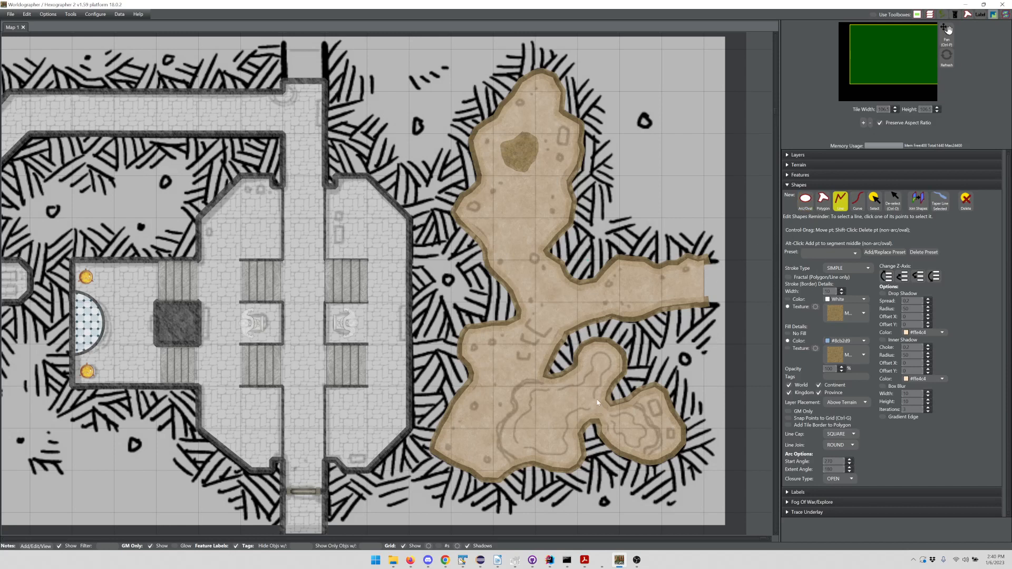
{"action": "left_click", "coordinate": [512, 469]}
{"action": "left_click", "coordinate": [501, 447]}
{"action": "left_click", "coordinate": [500, 440]}
{"action": "left_click", "coordinate": [501, 429]}
{"action": "left_click", "coordinate": [505, 419]}
{"action": "left_click", "coordinate": [512, 414]}
{"action": "left_click", "coordinate": [516, 412]}
{"action": "left_click", "coordinate": [515, 395]}
{"action": "left_click", "coordinate": [525, 387]}
{"action": "left_click", "coordinate": [543, 378]}
{"action": "left_click", "coordinate": [550, 379]}
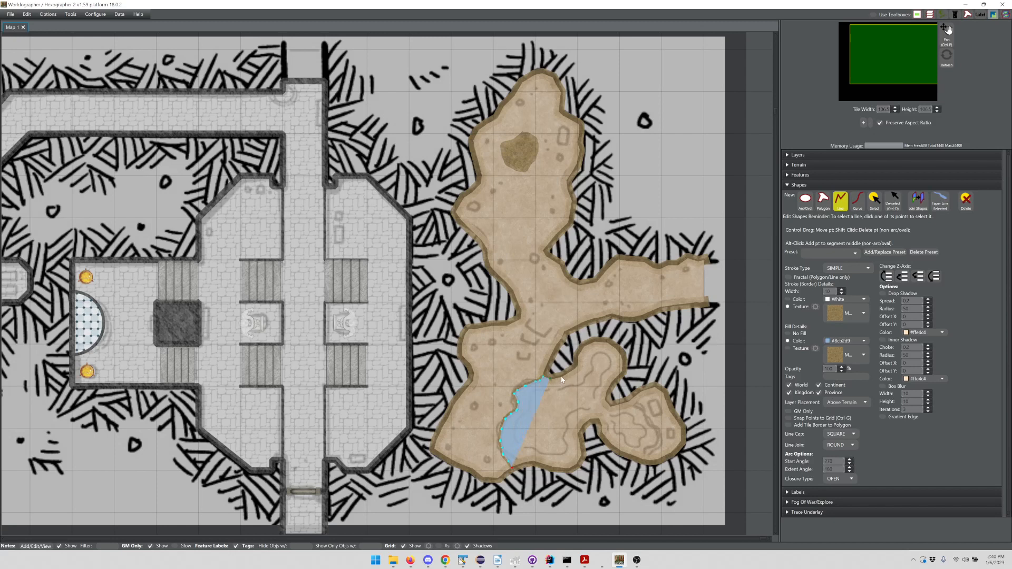
Continue the pool outline along the inner rock wall and around its northern lobe.
{"action": "left_click", "coordinate": [561, 378]}
{"action": "left_click", "coordinate": [576, 366]}
{"action": "left_click", "coordinate": [577, 359]}
{"action": "left_click", "coordinate": [595, 342]}
{"action": "left_click", "coordinate": [607, 344]}
{"action": "left_click", "coordinate": [618, 353]}
{"action": "left_click", "coordinate": [623, 362]}
{"action": "left_click", "coordinate": [622, 370]}
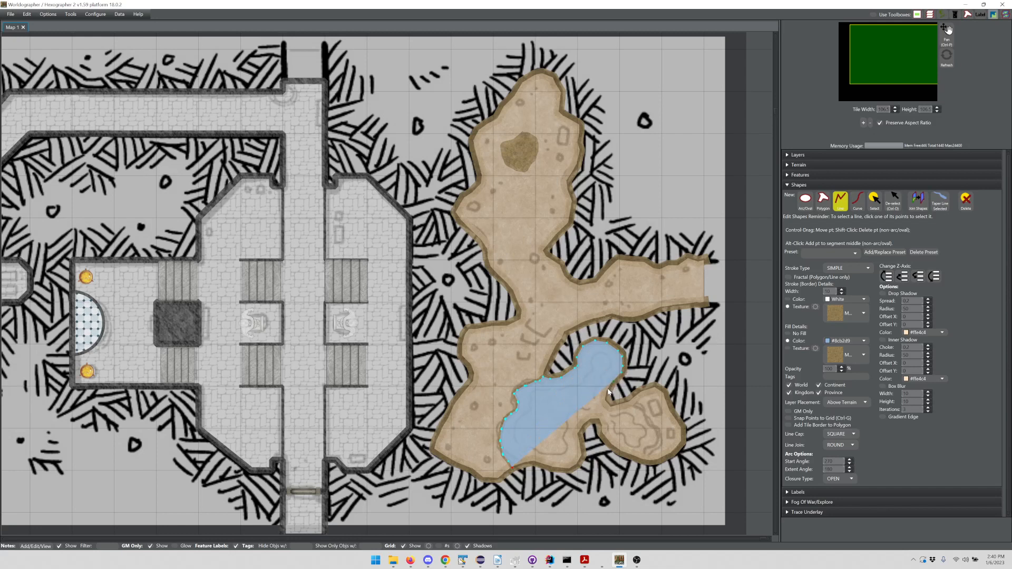
Continue the pool outline down the northern lobe's east side and along the upper shore of the southeast lobe.
{"action": "left_click", "coordinate": [608, 390]}
{"action": "left_click", "coordinate": [606, 403]}
{"action": "left_click", "coordinate": [610, 405]}
{"action": "left_click", "coordinate": [617, 406]}
{"action": "left_click", "coordinate": [638, 404]}
{"action": "left_click", "coordinate": [647, 413]}
{"action": "left_click", "coordinate": [650, 420]}
{"action": "left_click", "coordinate": [653, 426]}
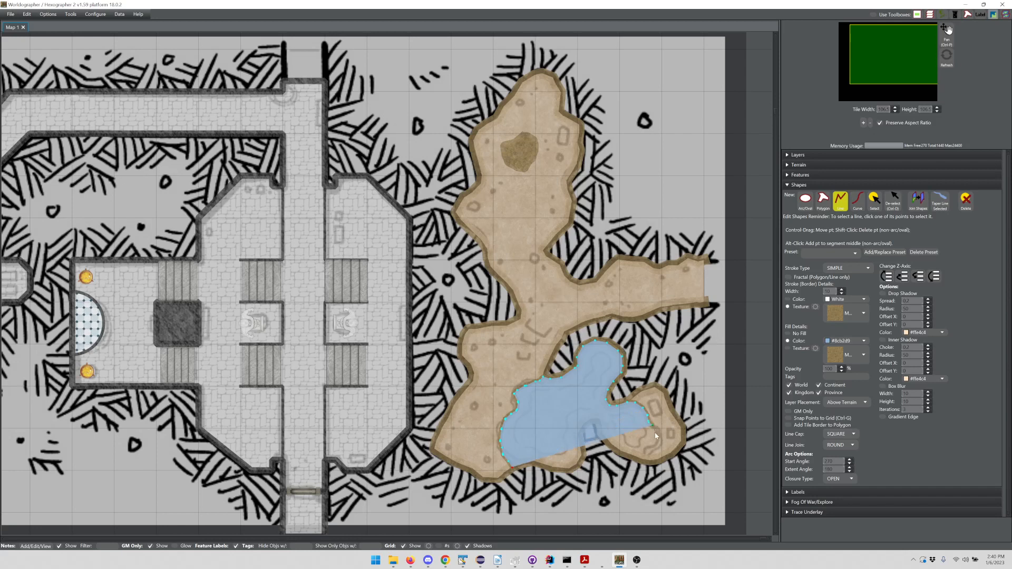
Trace the pool's eastern shore in the southeast lobe down to the cave's south wall.
{"action": "left_click", "coordinate": [654, 432]}
{"action": "left_click", "coordinate": [655, 439]}
{"action": "left_click", "coordinate": [653, 445]}
{"action": "left_click", "coordinate": [650, 451]}
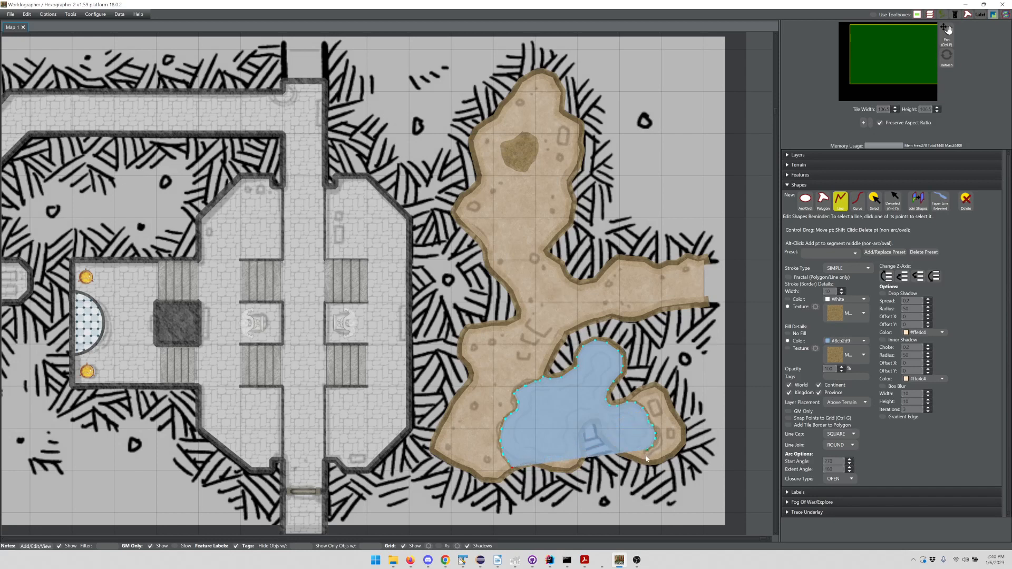
{"action": "left_click", "coordinate": [647, 456]}
{"action": "left_click", "coordinate": [638, 461]}
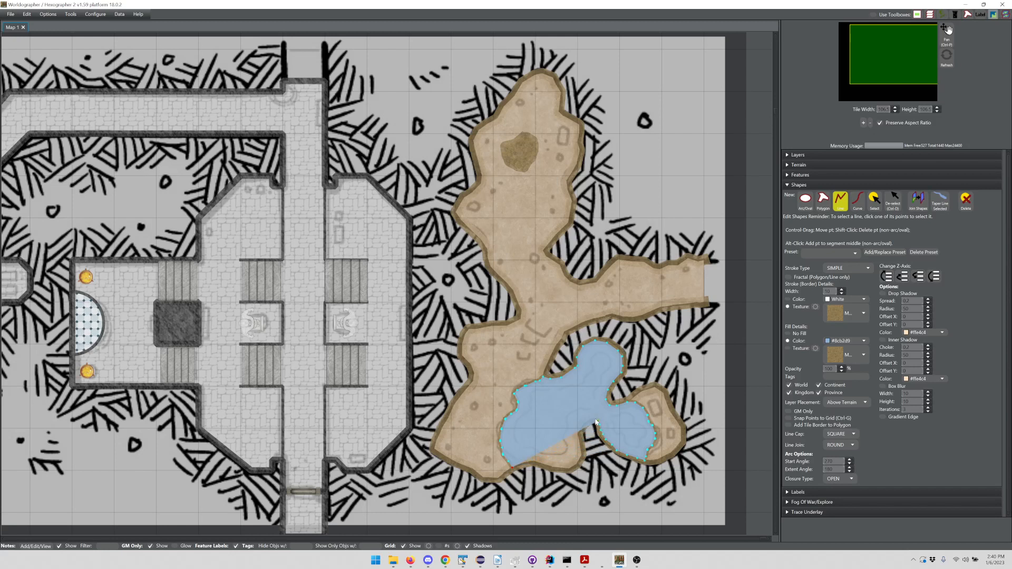
Trace the pool around the rock notch and west along the chamber's south wall back toward its starting point.
{"action": "left_click", "coordinate": [589, 419]}
{"action": "left_click", "coordinate": [575, 464]}
{"action": "left_click", "coordinate": [571, 469]}
{"action": "left_click", "coordinate": [562, 469]}
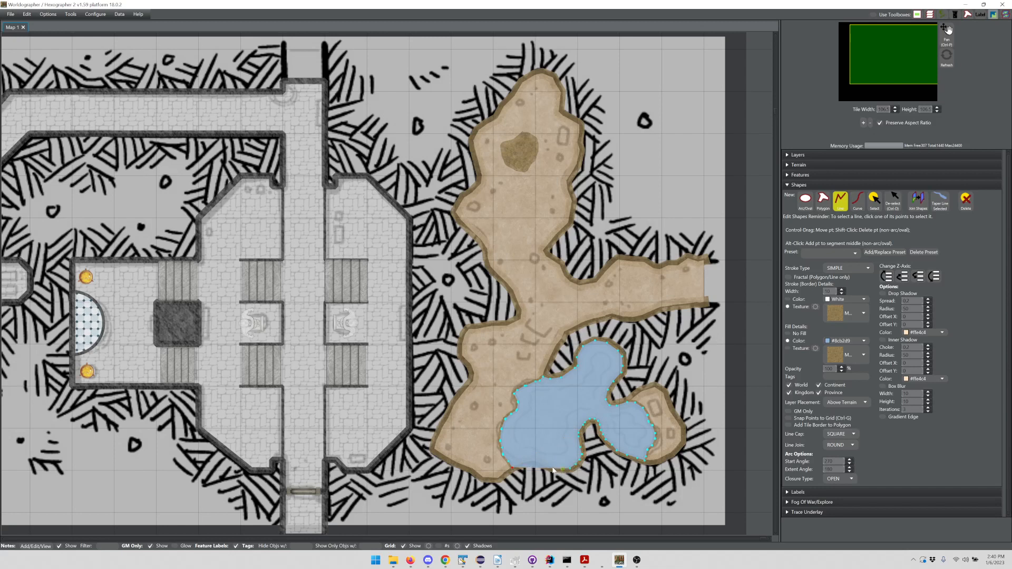
{"action": "left_click", "coordinate": [549, 467]}
{"action": "left_click", "coordinate": [537, 463]}
{"action": "left_click", "coordinate": [532, 461]}
{"action": "left_click", "coordinate": [527, 461]}
{"action": "left_click", "coordinate": [521, 464]}
Filter the features for "stair" and place the curved, rough natural steps in the cave's passage northwest of the pool.
{"action": "left_click", "coordinate": [822, 176]}
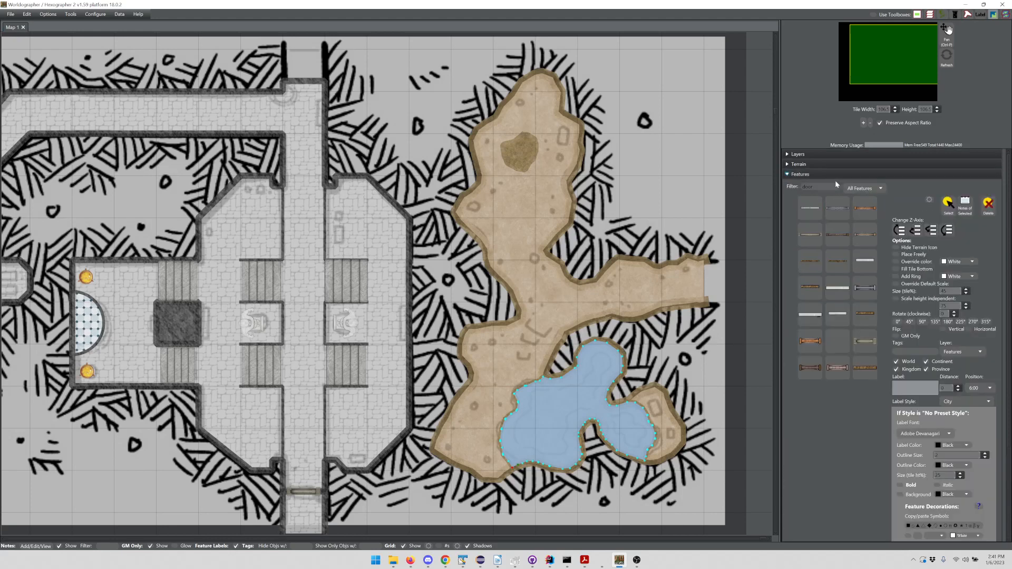
{"action": "left_click_drag", "start_coordinate": [816, 186], "coordinate": [789, 187]}
{"action": "type", "text": "stair"}
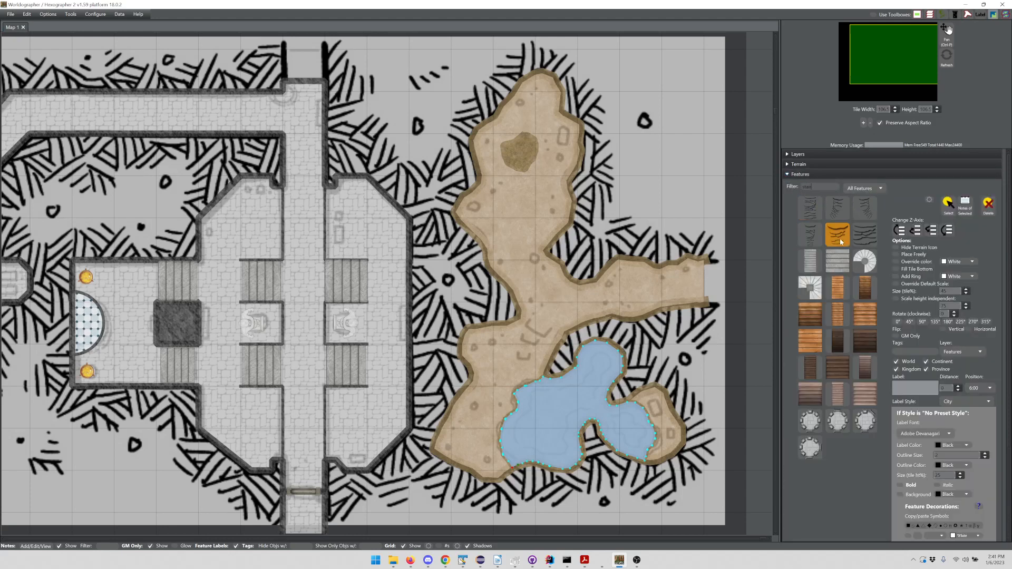
{"action": "left_click", "coordinate": [811, 215]}
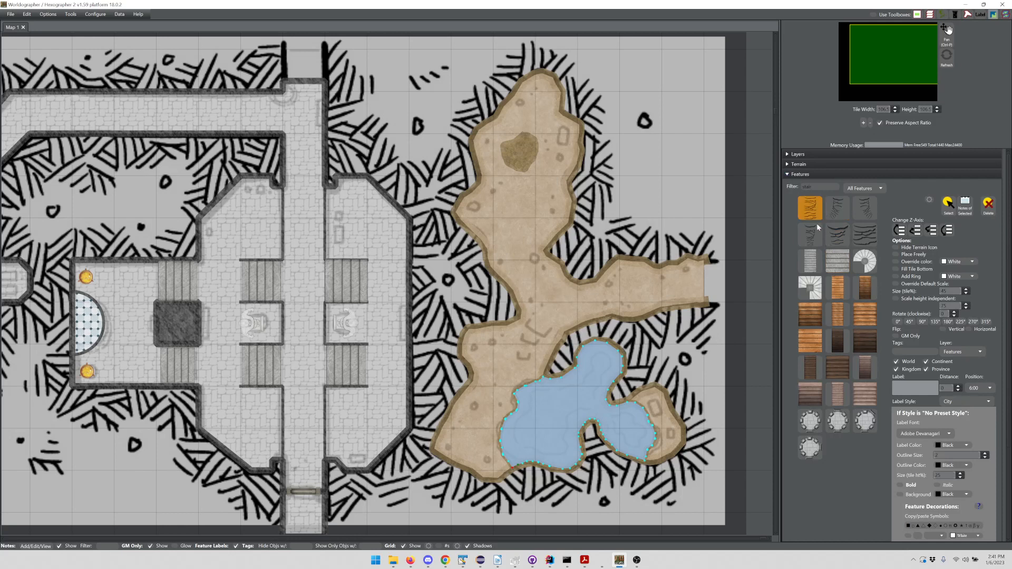
{"action": "left_click", "coordinate": [840, 244]}
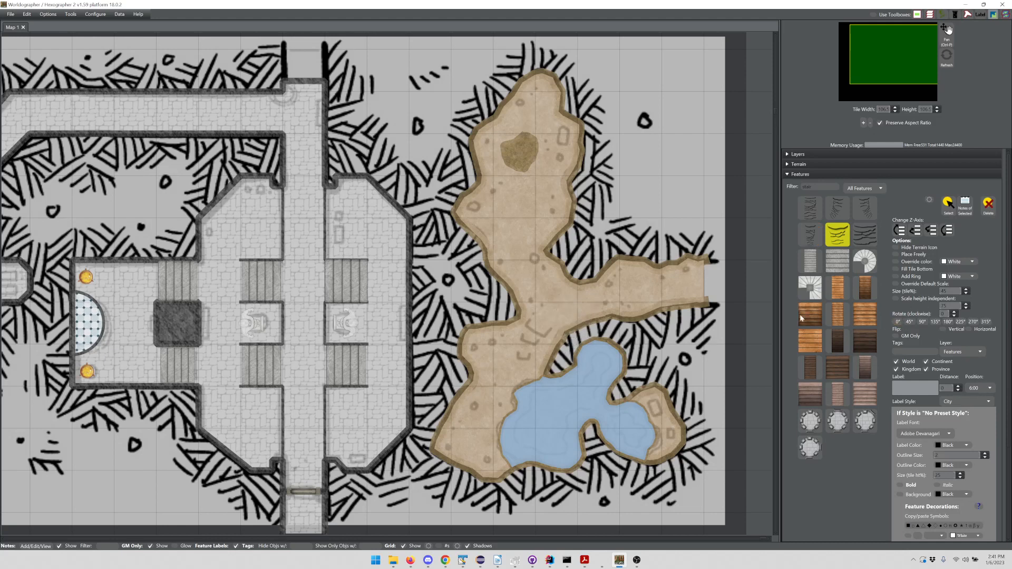
{"action": "left_click", "coordinate": [543, 342]}
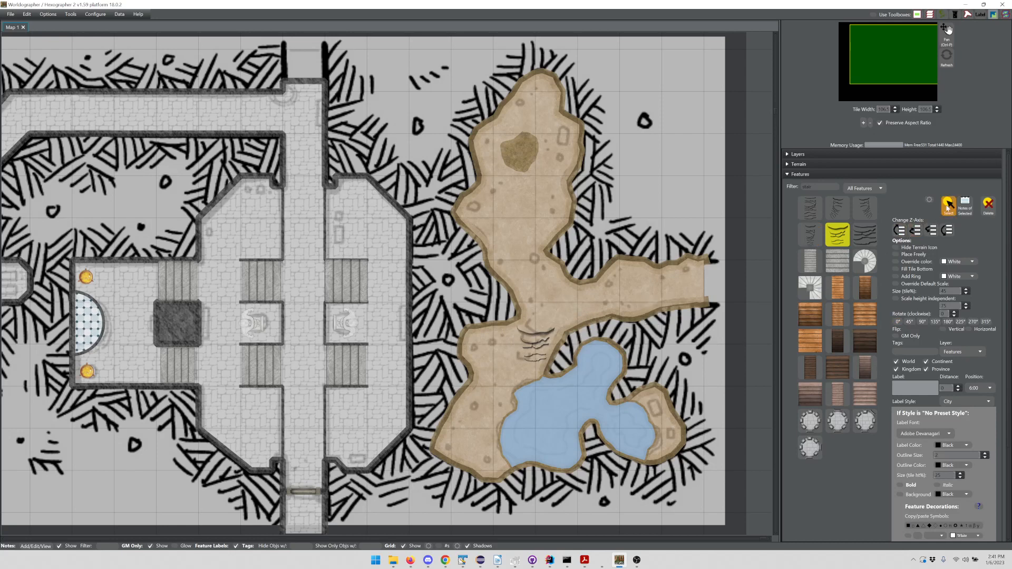
Select the placed natural steps, enable Place Freely, and shift and rotate them to match the sketched steps, then deselect.
{"action": "left_click", "coordinate": [948, 204]}
{"action": "left_click", "coordinate": [534, 345]}
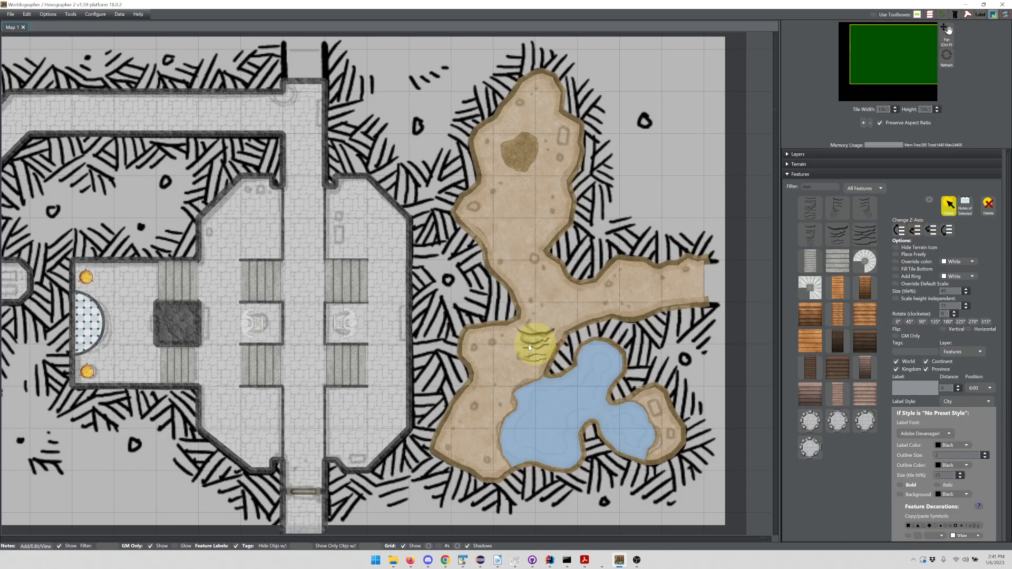
{"action": "left_click", "coordinate": [895, 254]}
{"action": "mouse_move", "coordinate": [537, 348]}
{"action": "left_mouse_down"}
{"action": "mouse_move", "coordinate": [557, 345]}
{"action": "mouse_move", "coordinate": [532, 343]}
{"action": "left_mouse_up"}
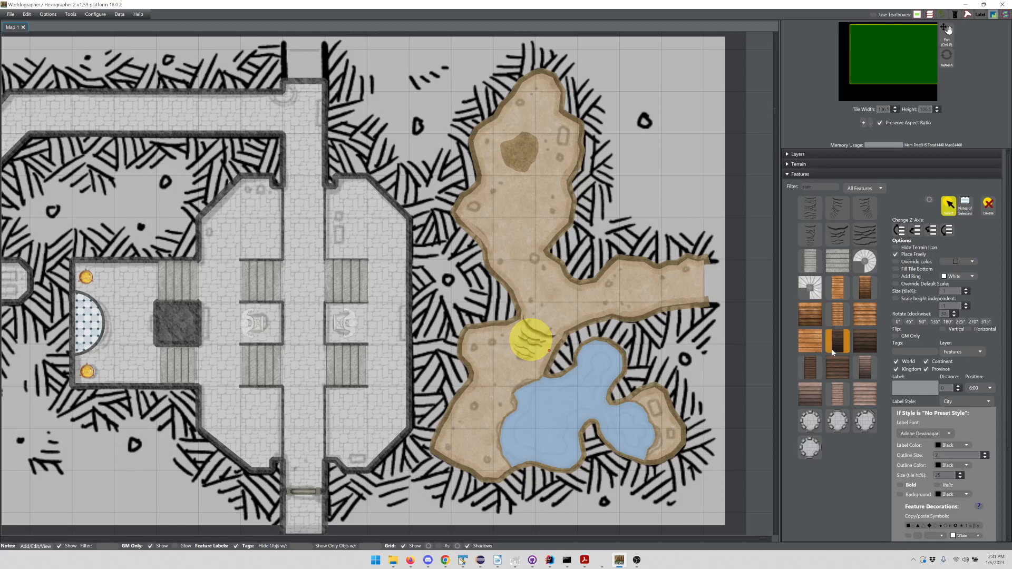
{"action": "left_click", "coordinate": [949, 206]}
{"action": "left_click", "coordinate": [948, 209]}
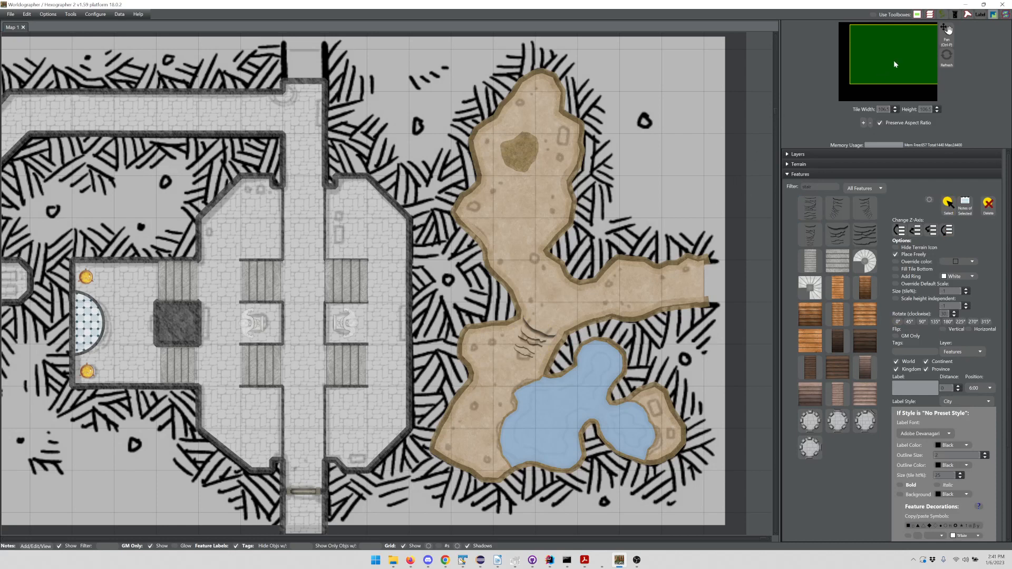
Set the trace underlay's opacity to 100%.
{"action": "left_click_drag", "start_coordinate": [892, 58], "coordinate": [884, 55]}
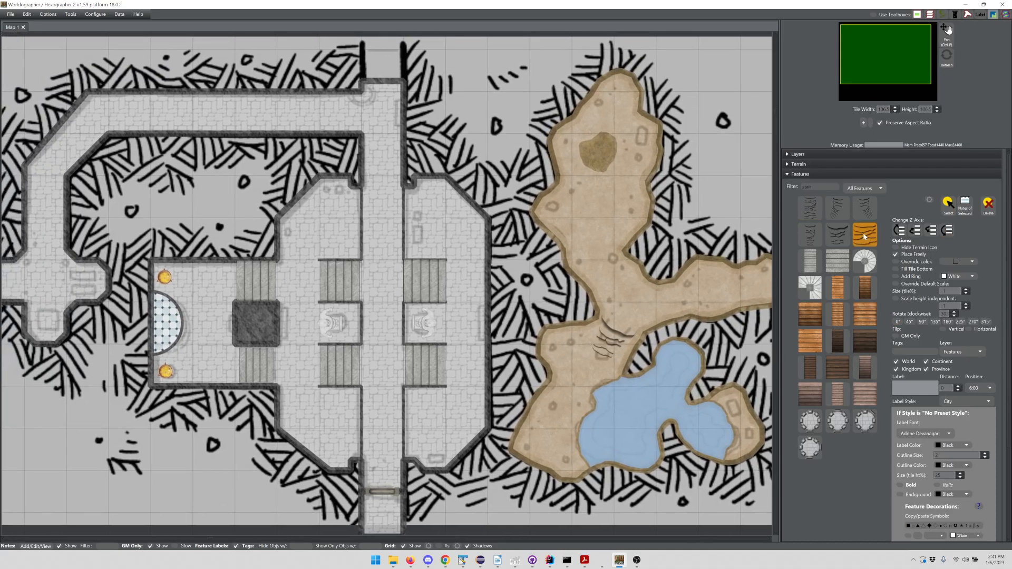
{"action": "left_click", "coordinate": [818, 175]}
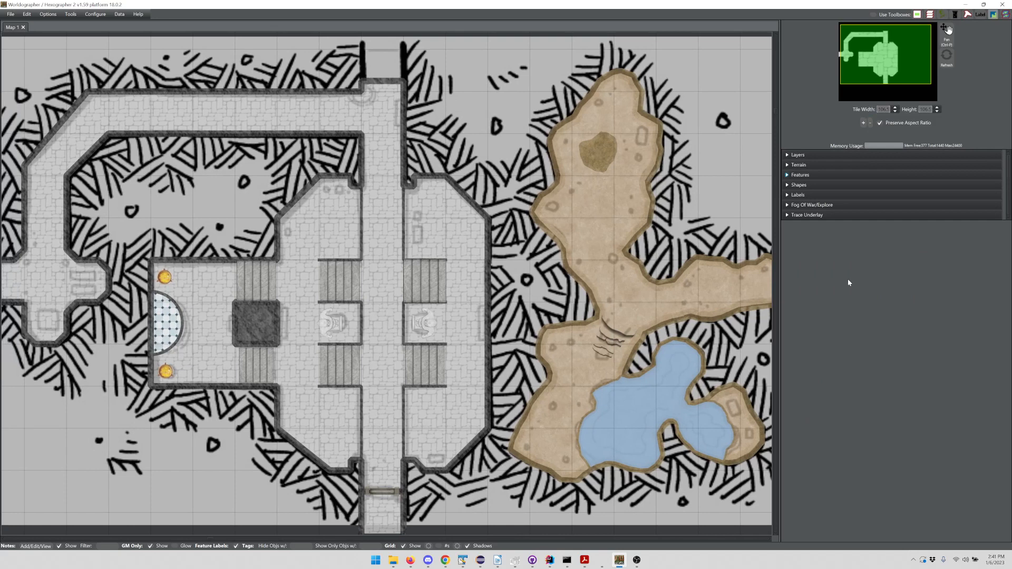
{"action": "left_click", "coordinate": [830, 215]}
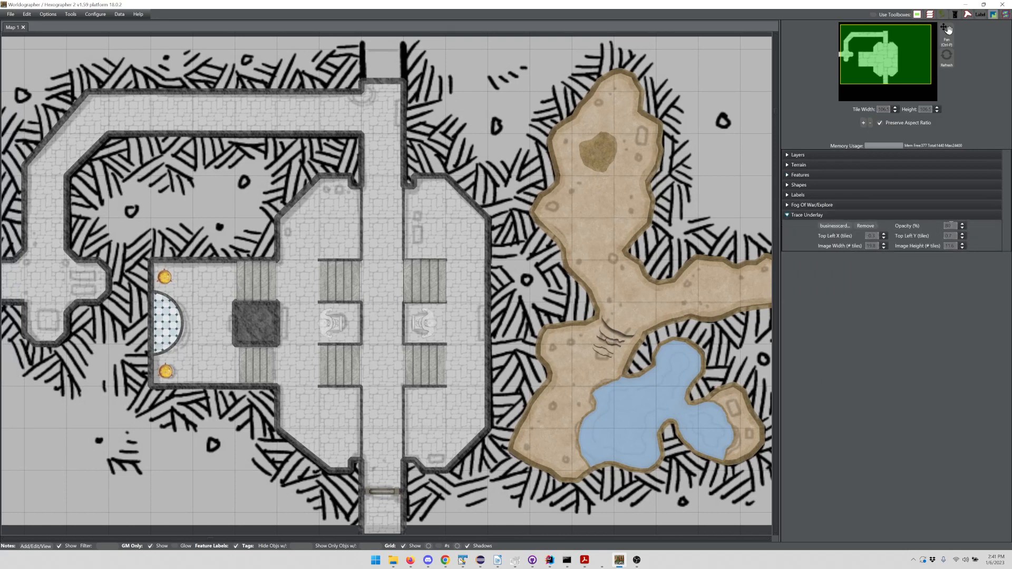
{"action": "double_click", "coordinate": [949, 224]}
{"action": "type", "text": "100"}
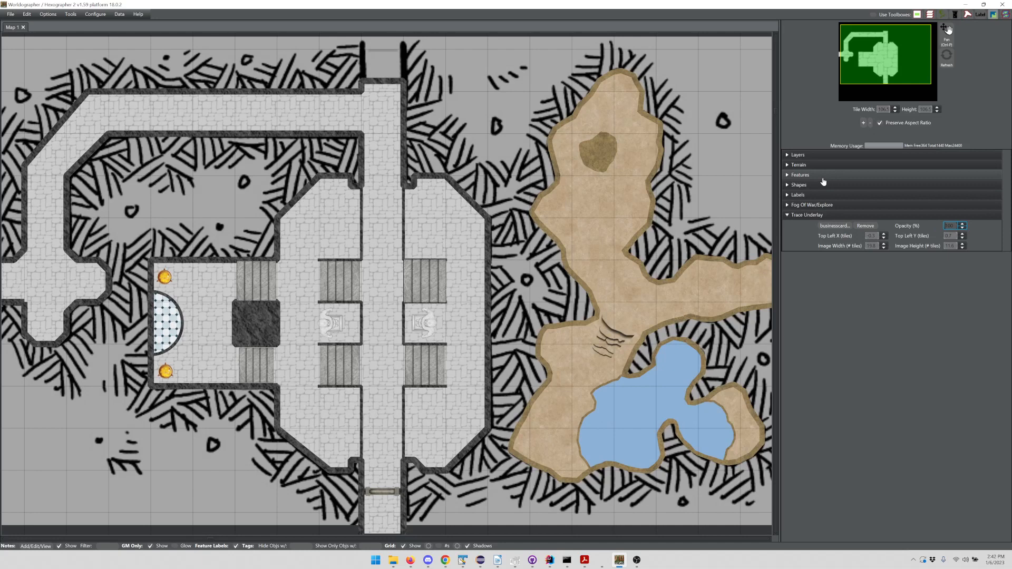
Limit the terrain palette to the Floor category.
{"action": "left_click", "coordinate": [817, 165]}
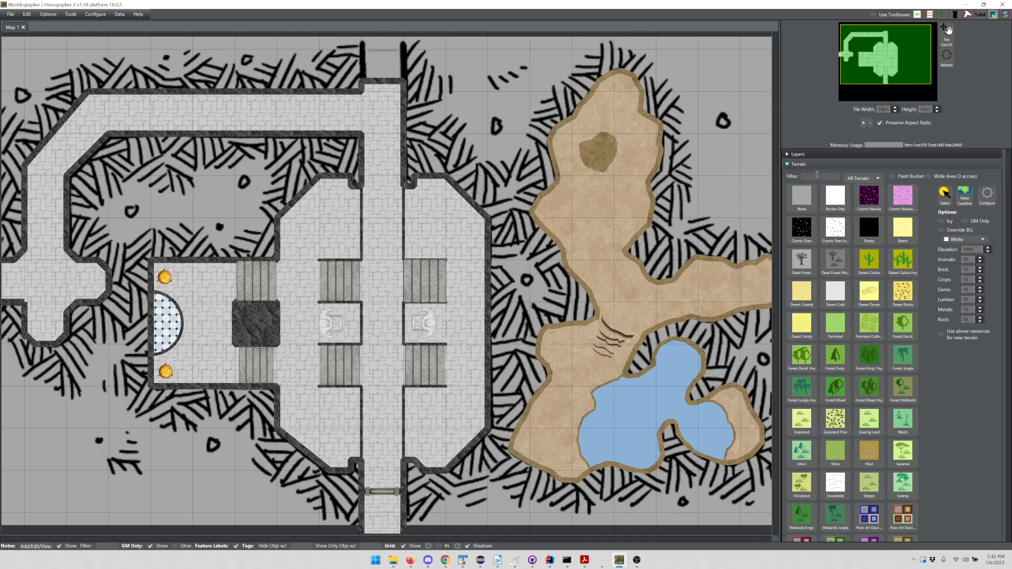
{"action": "left_click", "coordinate": [838, 214]}
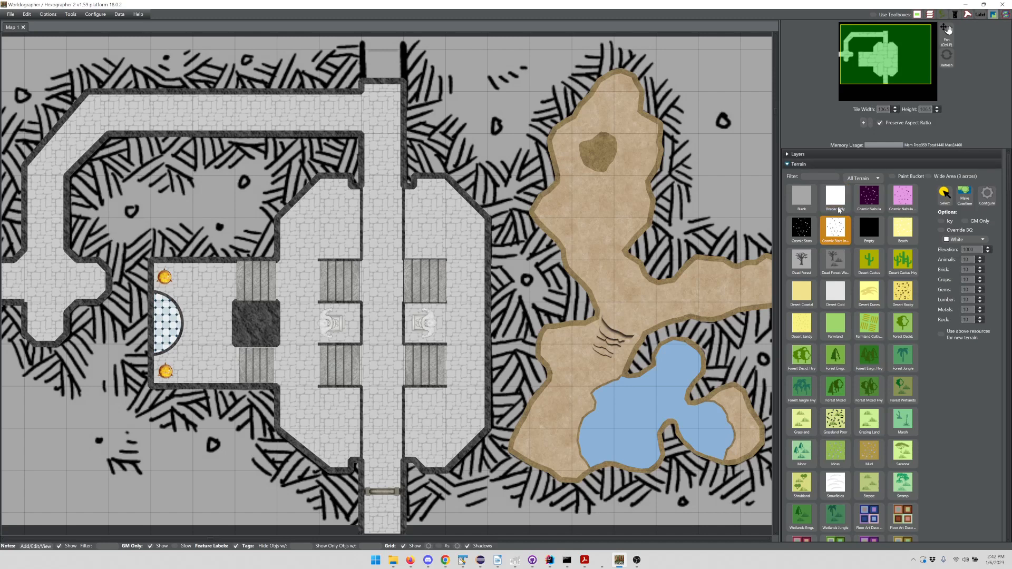
{"action": "left_click", "coordinate": [862, 178]}
{"action": "left_click", "coordinate": [874, 221]}
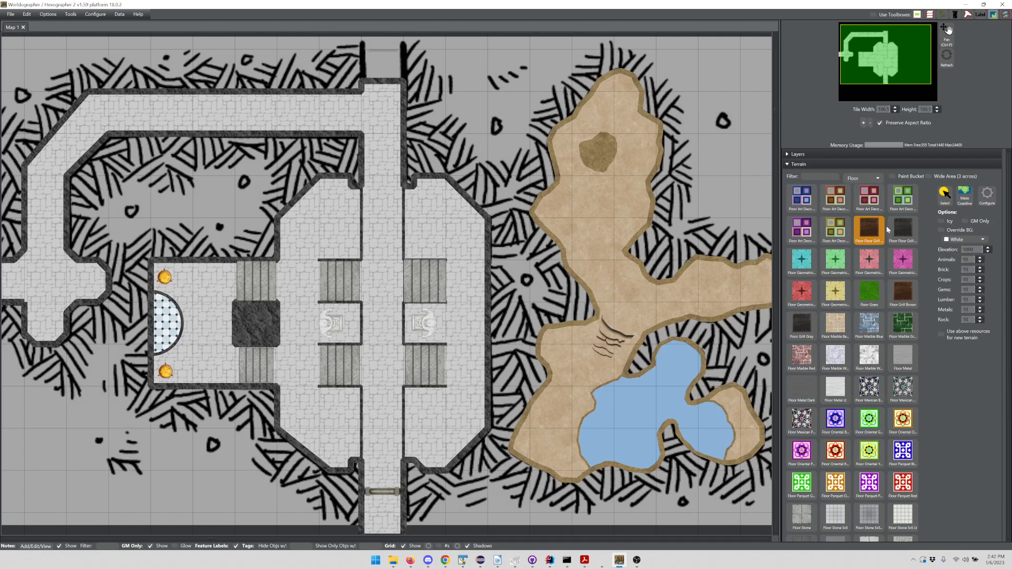
Filter the floor terrains for "fill" and paint-bucket the map background with Floor Stone Filled.
{"action": "scroll", "coordinate": [944, 365], "scroll_direction": "down", "scroll_amount": 1}
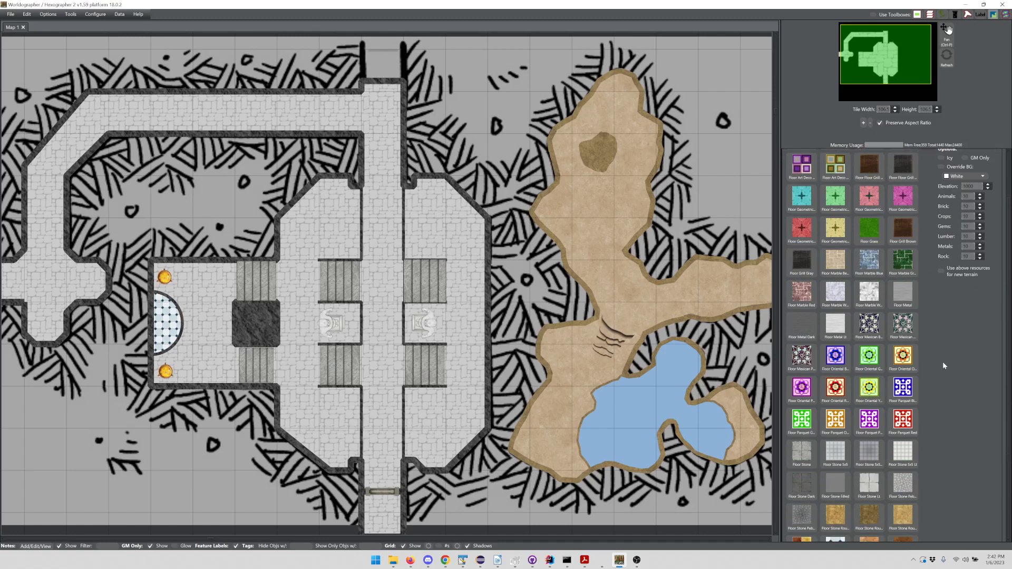
{"action": "scroll", "coordinate": [943, 361], "scroll_direction": "down", "scroll_amount": 3}
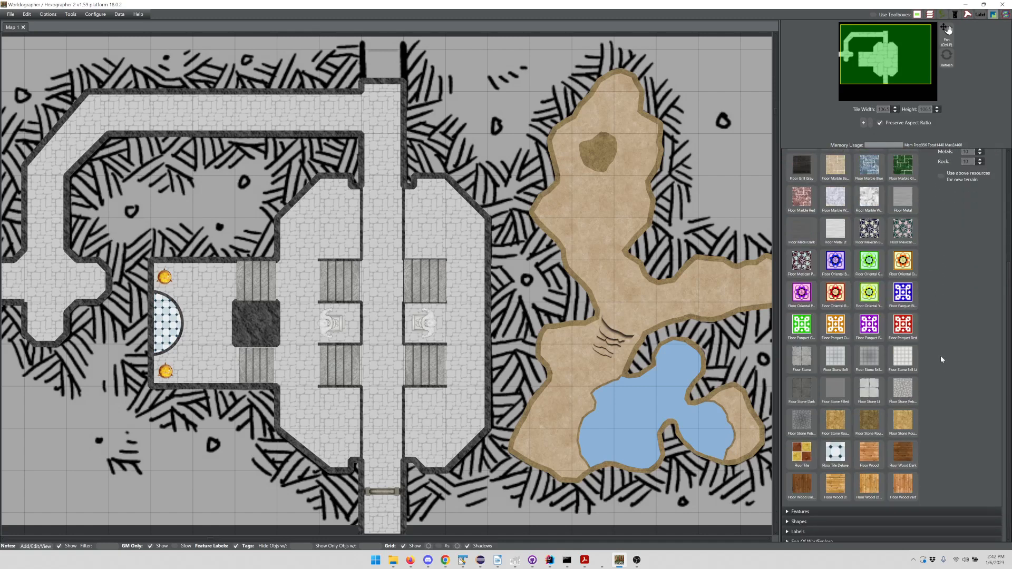
{"action": "scroll", "coordinate": [938, 355], "scroll_direction": "up", "scroll_amount": 1}
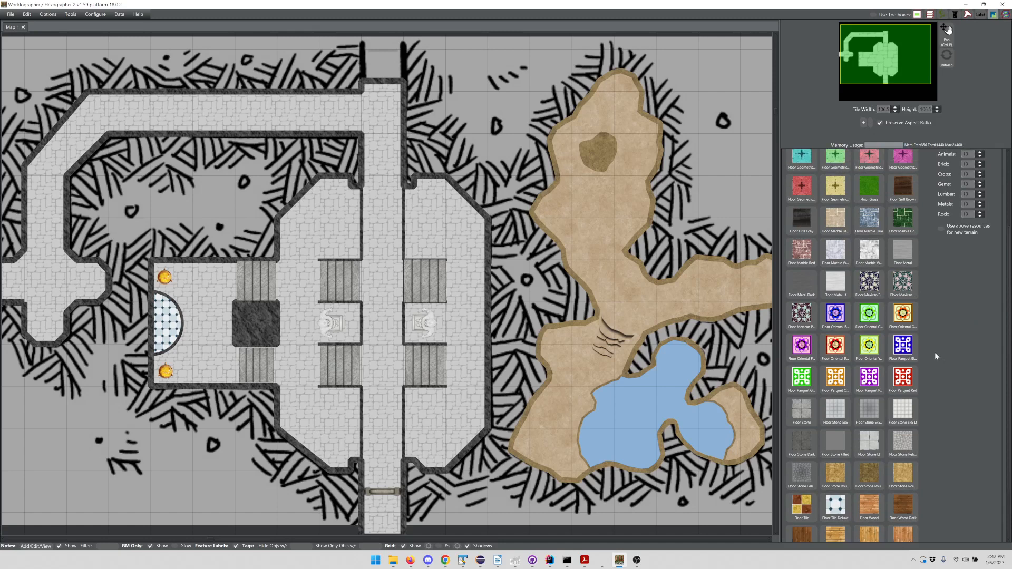
{"action": "scroll", "coordinate": [932, 350], "scroll_direction": "up", "scroll_amount": 1}
{"action": "scroll", "coordinate": [929, 344], "scroll_direction": "down", "scroll_amount": 1}
{"action": "scroll", "coordinate": [927, 346], "scroll_direction": "up", "scroll_amount": 1}
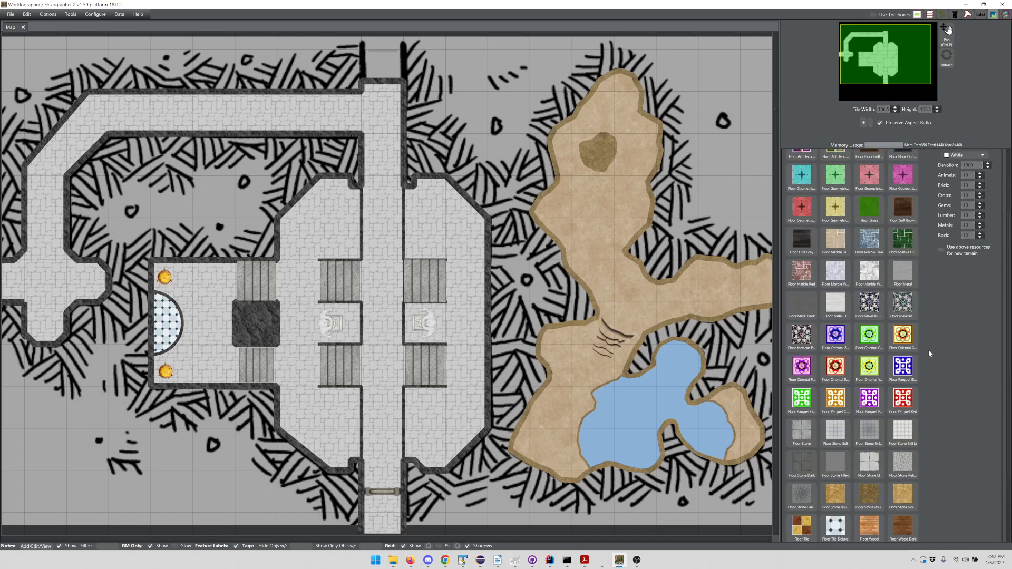
{"action": "scroll", "coordinate": [927, 342], "scroll_direction": "up", "scroll_amount": 2}
{"action": "left_click", "coordinate": [814, 190]}
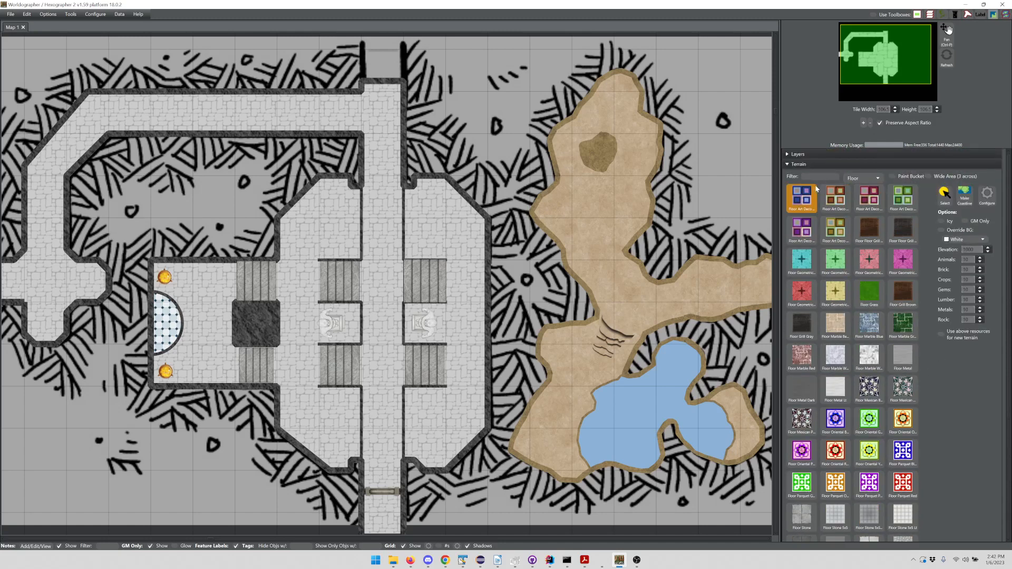
{"action": "type", "text": "fill"}
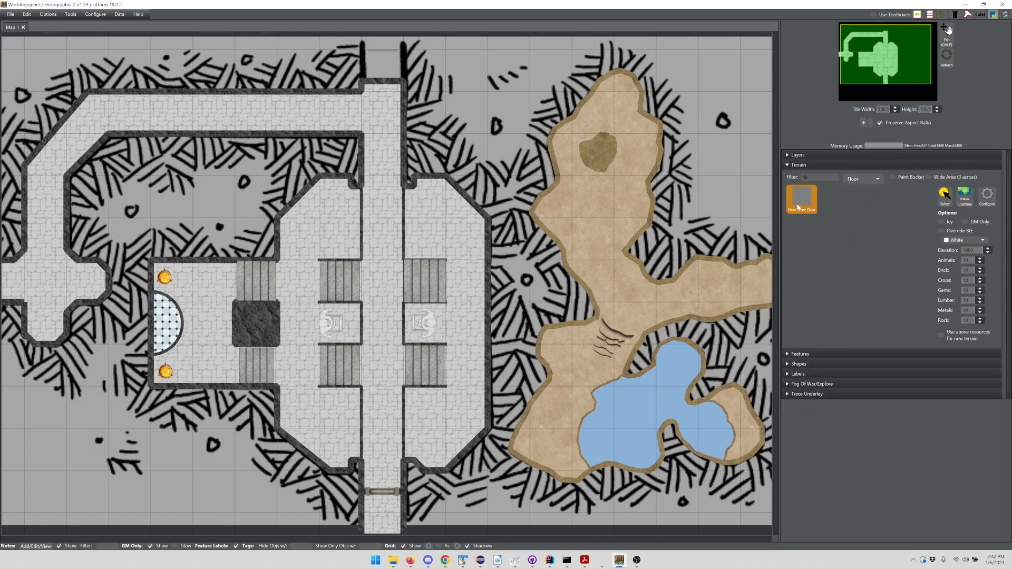
{"action": "left_click", "coordinate": [797, 206]}
{"action": "left_click", "coordinate": [531, 135]}
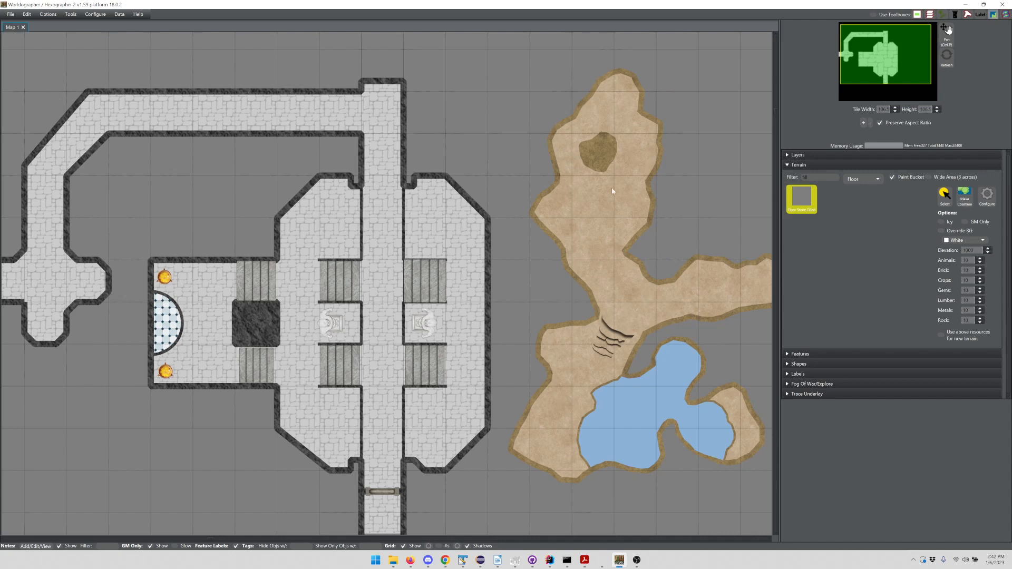
Select the cave shape and pull its southwest corner point out to the large chamber's east wall.
{"action": "left_click", "coordinate": [804, 365]}
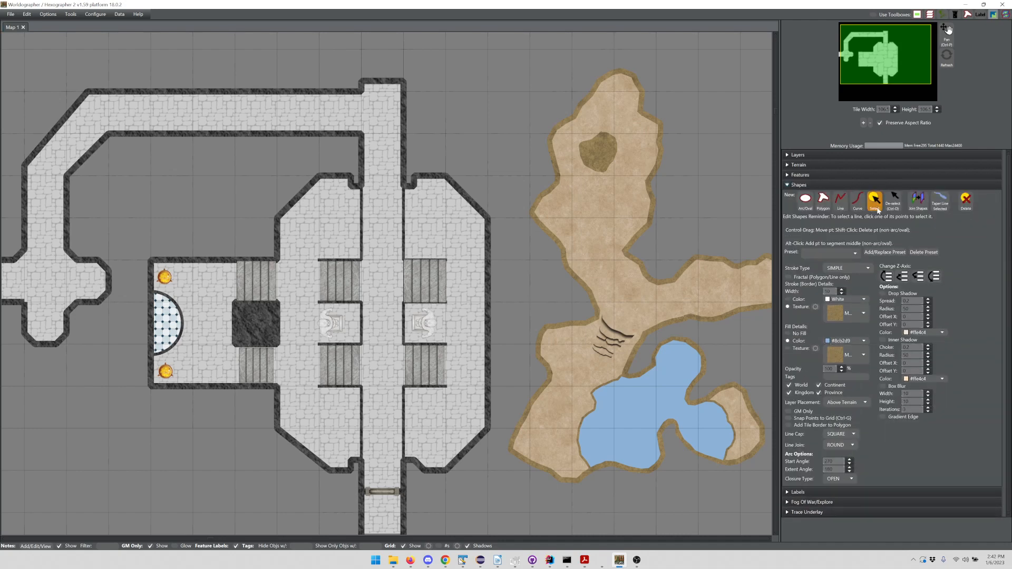
{"action": "left_click", "coordinate": [874, 199]}
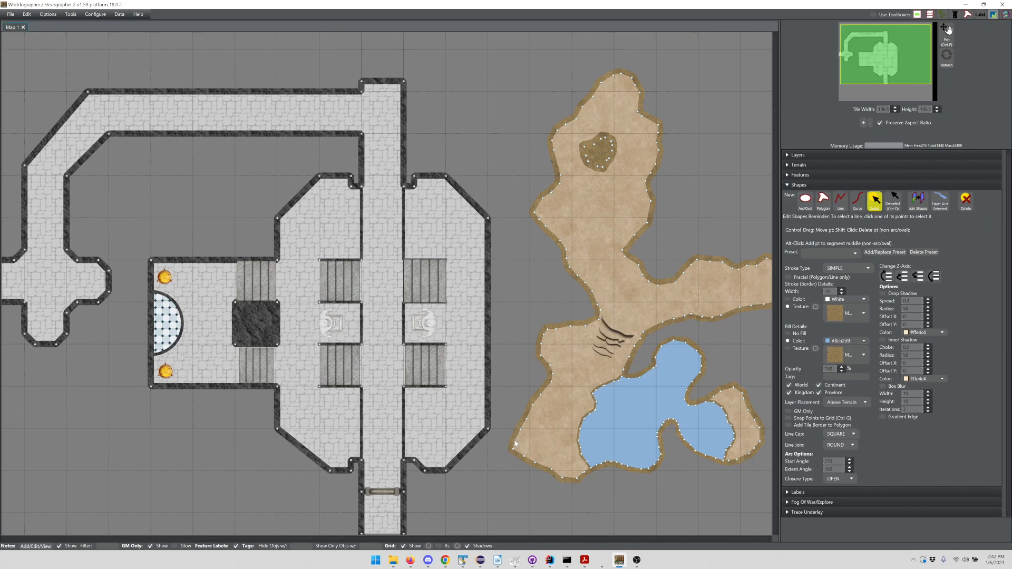
{"action": "left_click", "coordinate": [515, 443]}
{"action": "left_click_drag", "start_coordinate": [516, 444], "coordinate": [491, 423]}
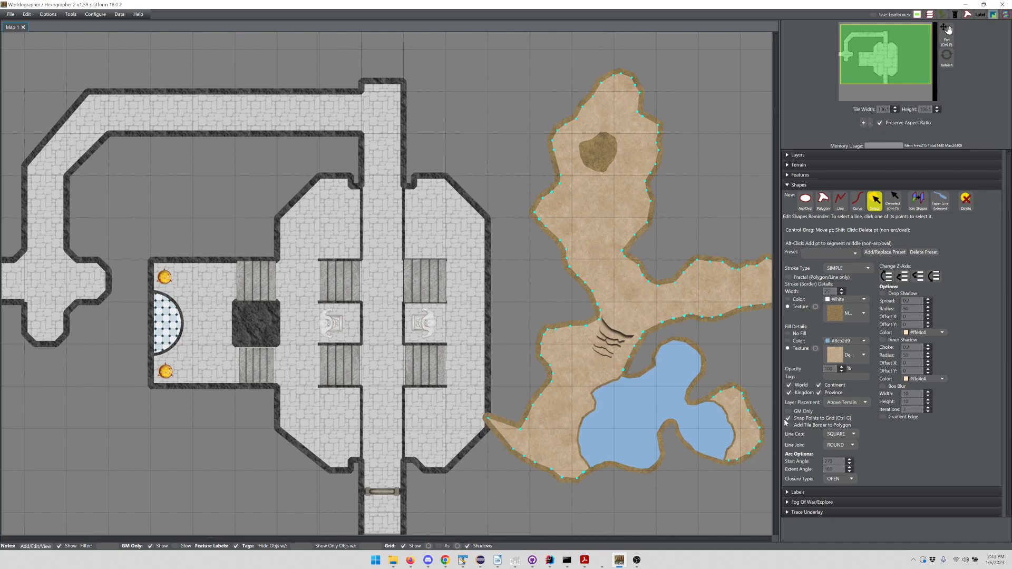
With grid snapping off, add and shift points to shape the cave's southwest tunnel, and lower the cave shape in the stacking order.
{"action": "mouse_move", "coordinate": [513, 449]}
{"action": "left_mouse_down"}
{"action": "mouse_move", "coordinate": [480, 439]}
{"action": "mouse_move", "coordinate": [490, 416]}
{"action": "mouse_move", "coordinate": [519, 425]}
{"action": "mouse_move", "coordinate": [518, 454]}
{"action": "mouse_move", "coordinate": [506, 446]}
{"action": "left_mouse_up"}
{"action": "left_click", "coordinate": [520, 428], "text": "alt"}
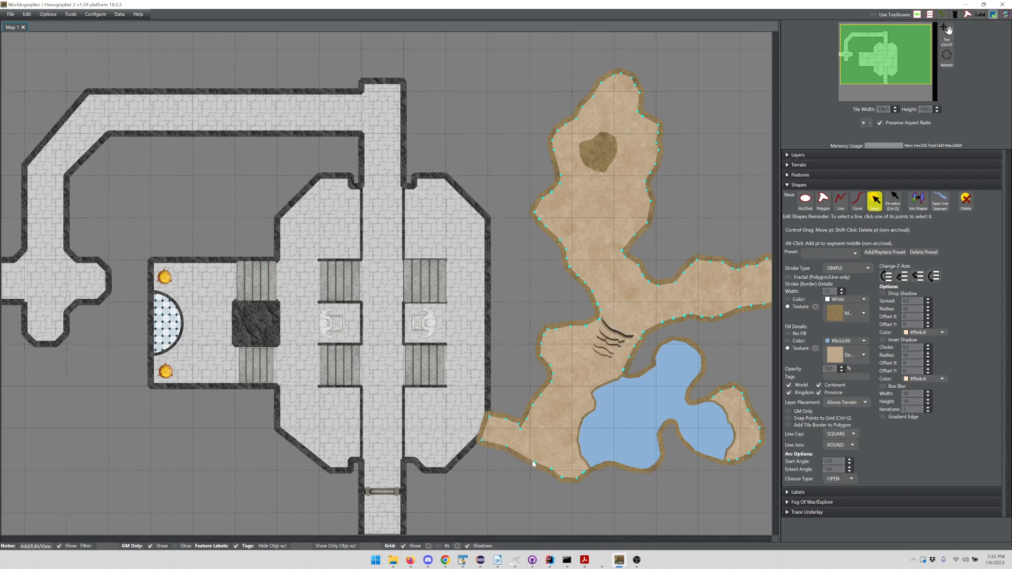
{"action": "left_click", "coordinate": [525, 453], "text": "alt"}
{"action": "left_click_drag", "start_coordinate": [520, 457], "coordinate": [518, 448]}
{"action": "left_click", "coordinate": [905, 280]}
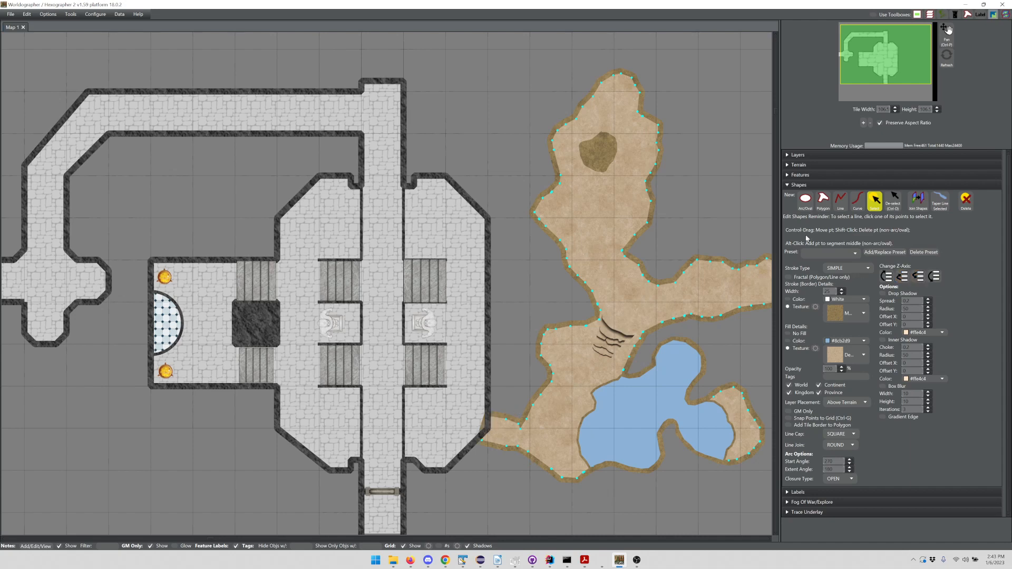
Filter the features for "rubble" and place a rubble pile where the new tunnel meets the chamber's east wall.
{"action": "left_click", "coordinate": [809, 176]}
{"action": "left_click", "coordinate": [822, 188]}
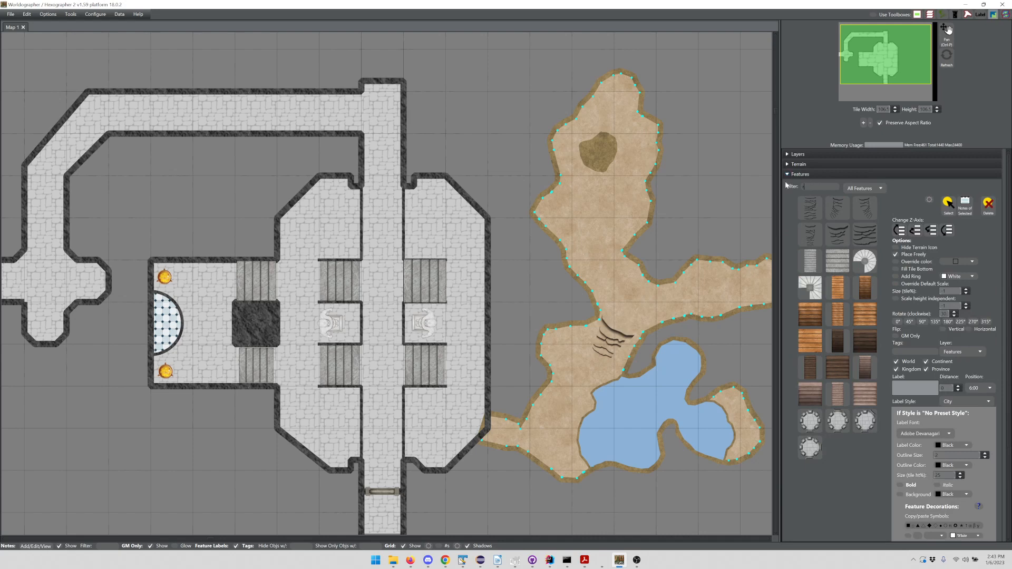
{"action": "type", "text": "rubble"}
{"action": "key", "text": "Return"}
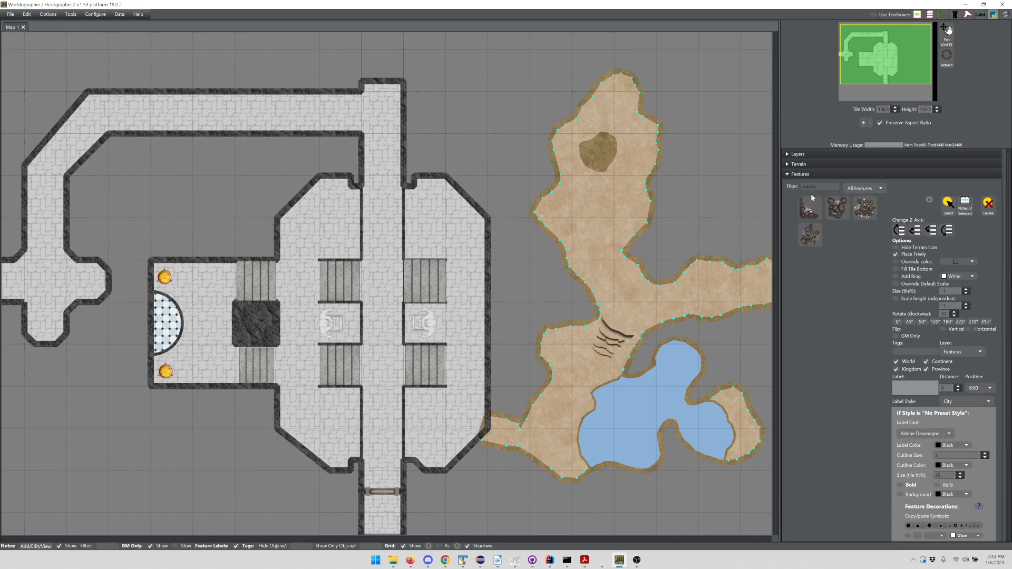
{"action": "left_click", "coordinate": [814, 237]}
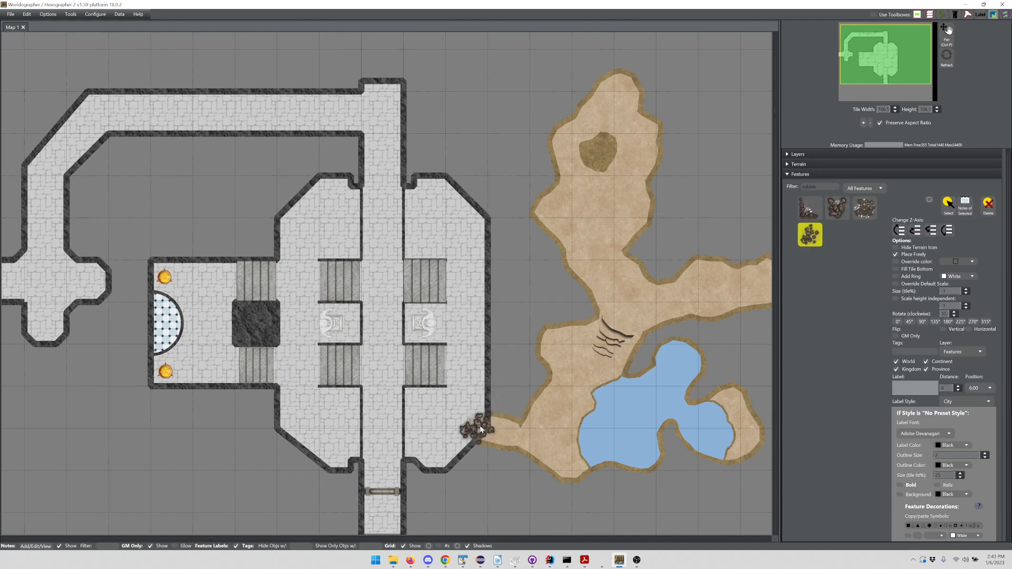
{"action": "left_click", "coordinate": [484, 428]}
Select the stairs north of the dark stone block and reduce their size to fit the gap between the walls.
{"action": "left_click", "coordinate": [948, 204]}
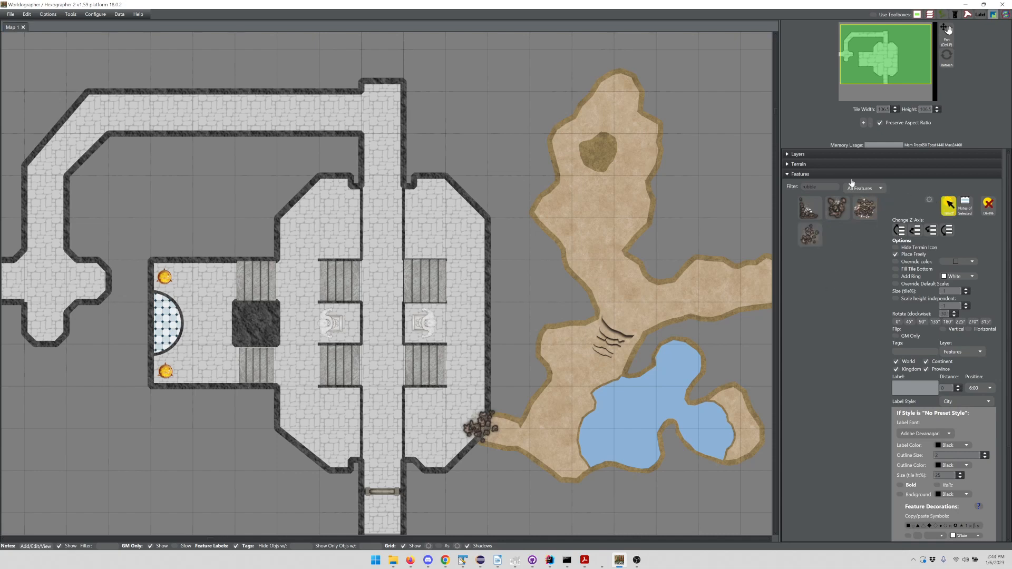
{"action": "left_click", "coordinate": [252, 283]}
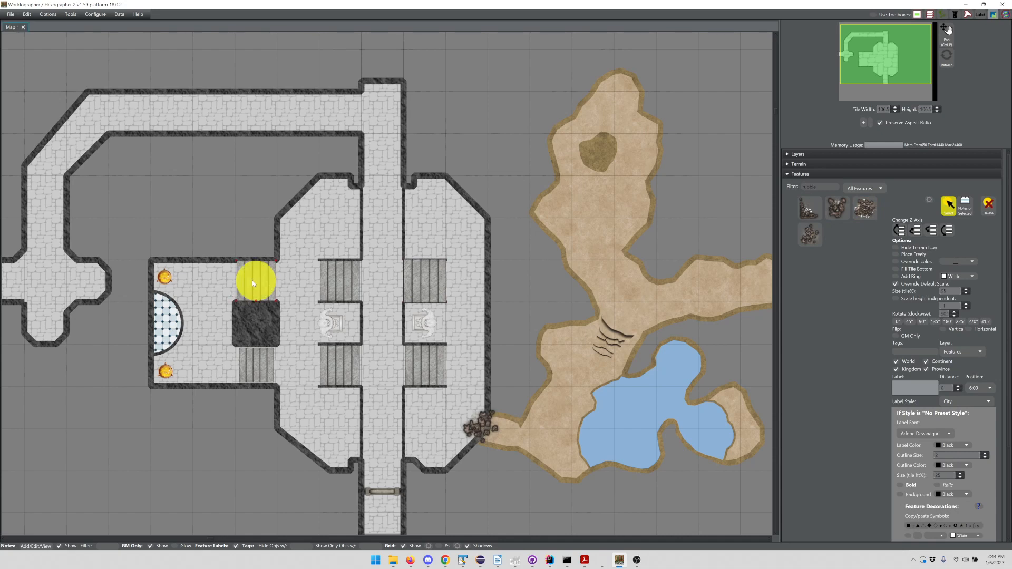
{"action": "left_click", "coordinate": [267, 363], "text": "shift"}
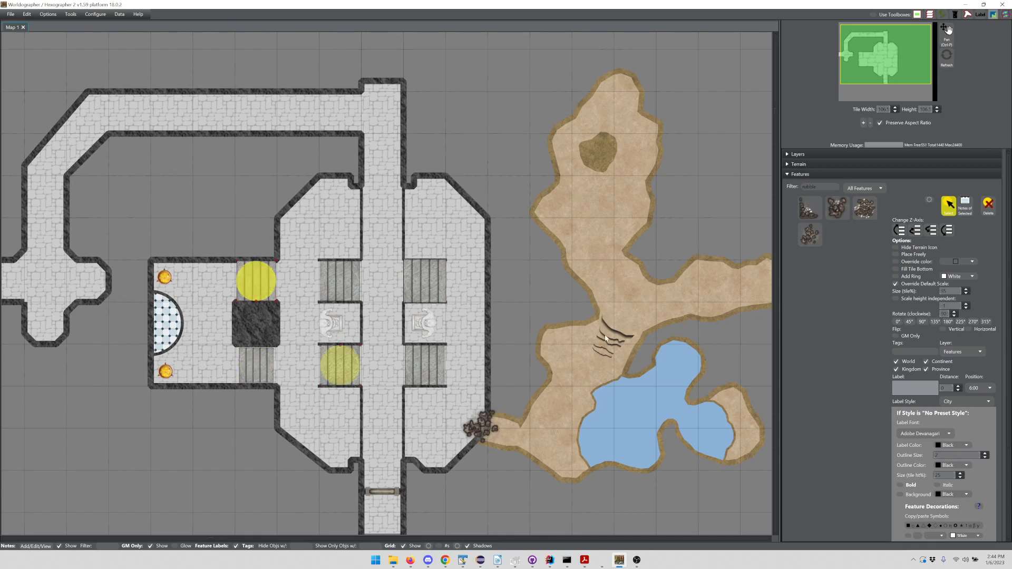
{"action": "key", "text": "Delete"}
{"action": "left_click", "coordinate": [263, 366]}
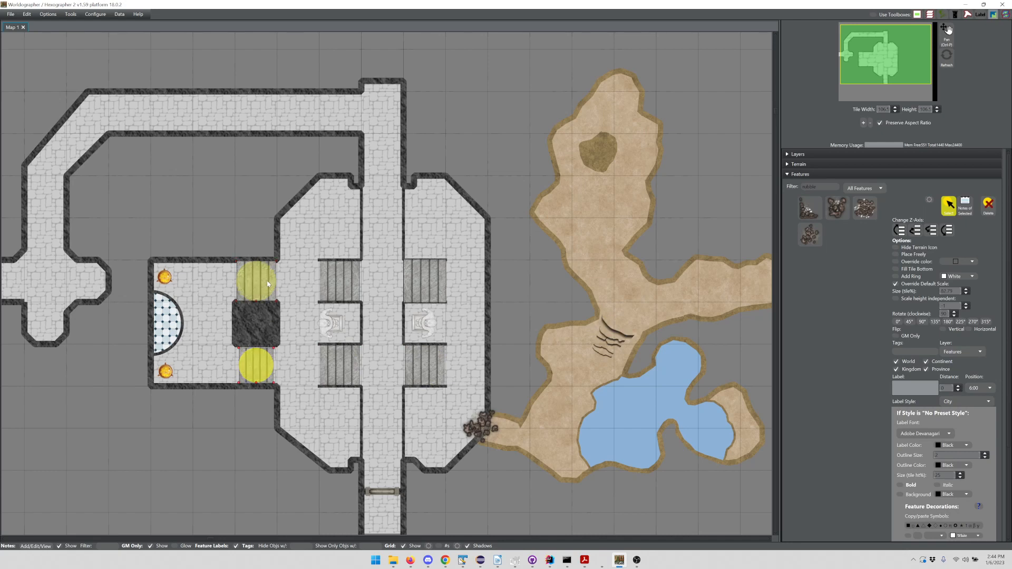
{"action": "left_click", "coordinate": [257, 285]}
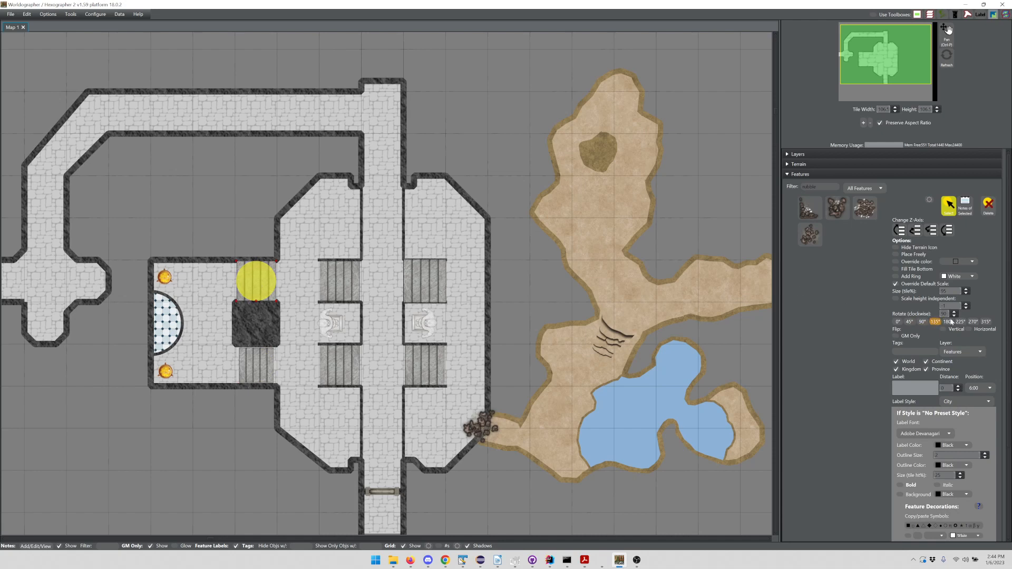
{"action": "left_click", "coordinate": [964, 294]}
{"action": "left_click", "coordinate": [966, 294]}
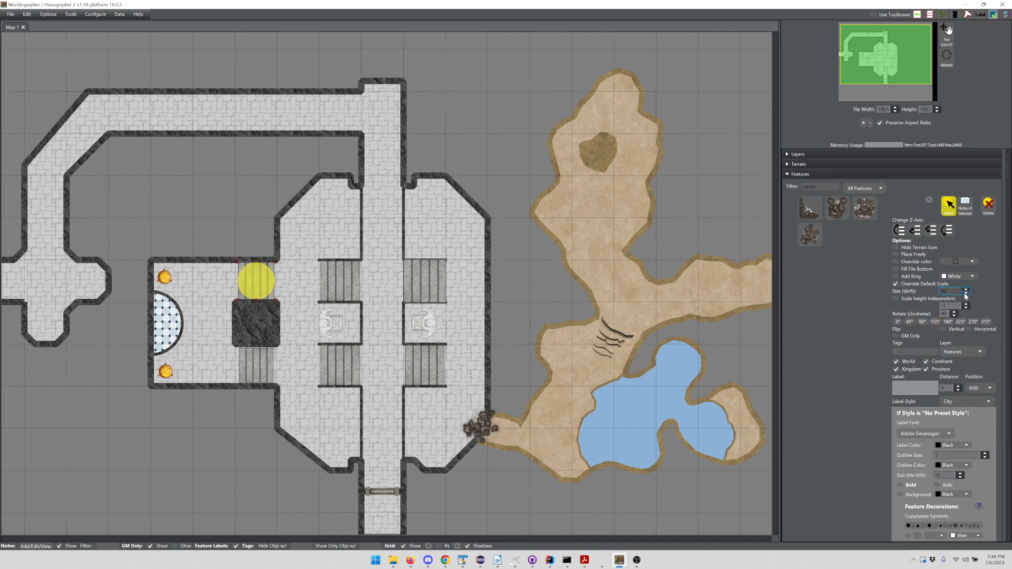
{"action": "left_click", "coordinate": [965, 294]}
{"action": "left_click", "coordinate": [966, 294]}
{"action": "left_click", "coordinate": [965, 294]}
{"action": "left_click", "coordinate": [965, 293]}
{"action": "left_click", "coordinate": [966, 289]}
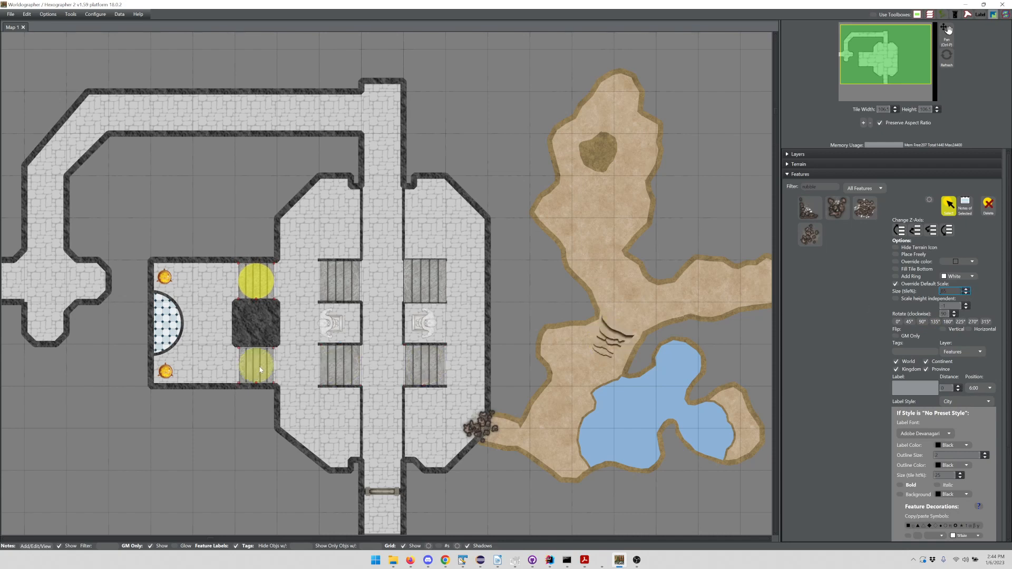
Slightly enlarge the stairs south of the dark stone block to match the northern ones, and end the selection.
{"action": "left_click", "coordinate": [256, 365]}
{"action": "left_click", "coordinate": [966, 289]}
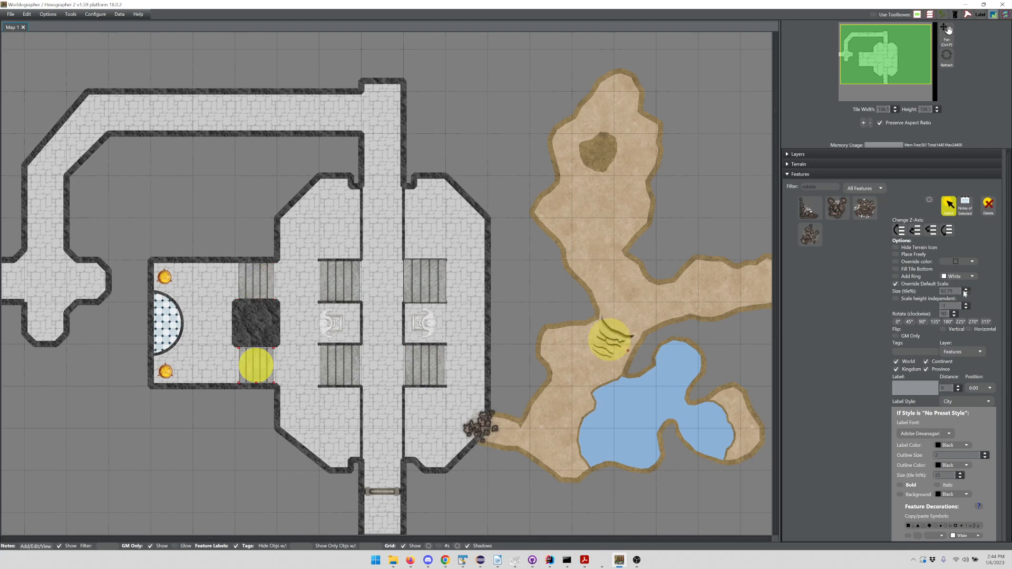
{"action": "left_click", "coordinate": [966, 289]}
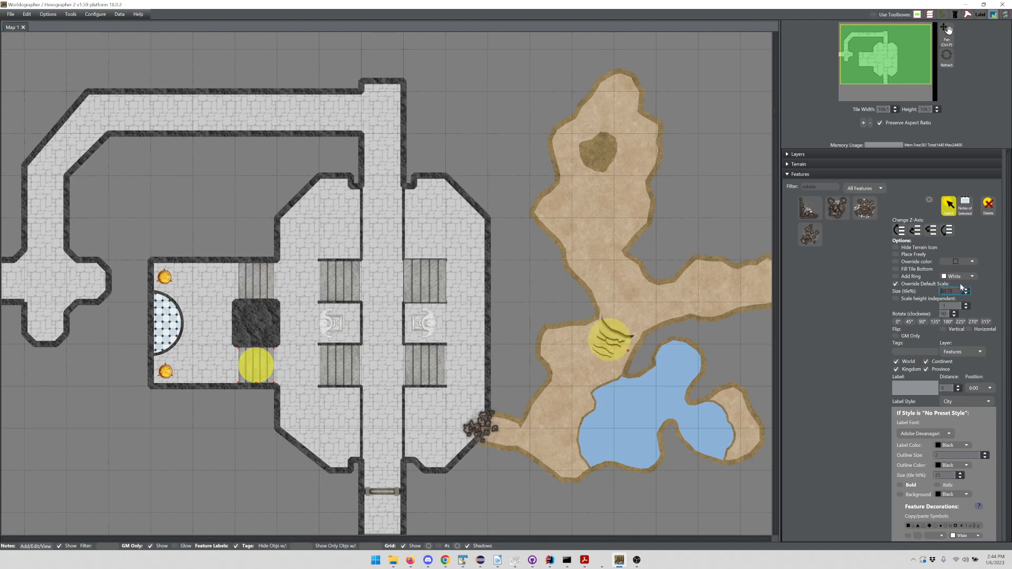
{"action": "left_click", "coordinate": [949, 207]}
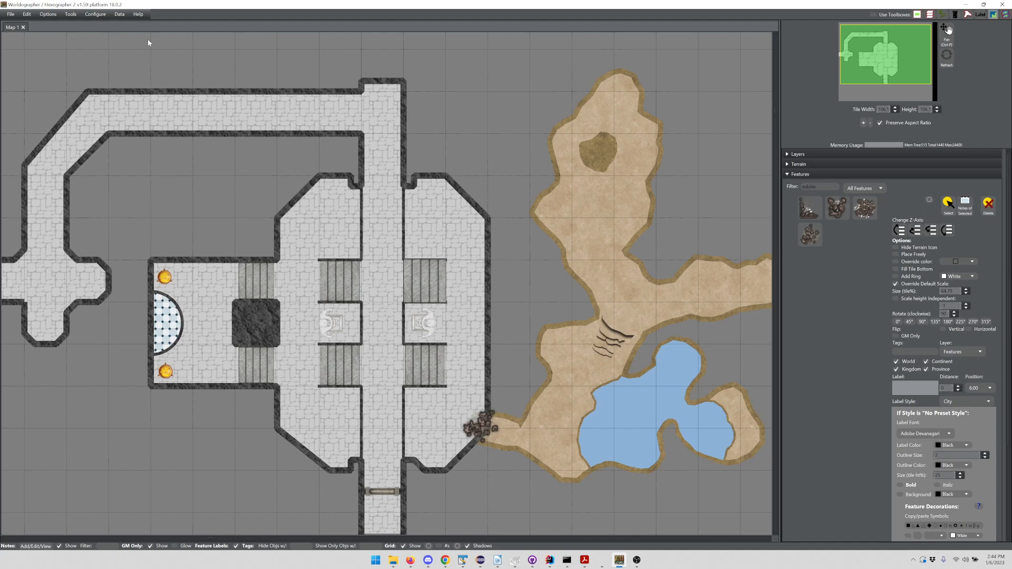
Set the map's tile width to 70 with the aspect ratio preserved.
{"action": "left_click", "coordinate": [11, 14]}
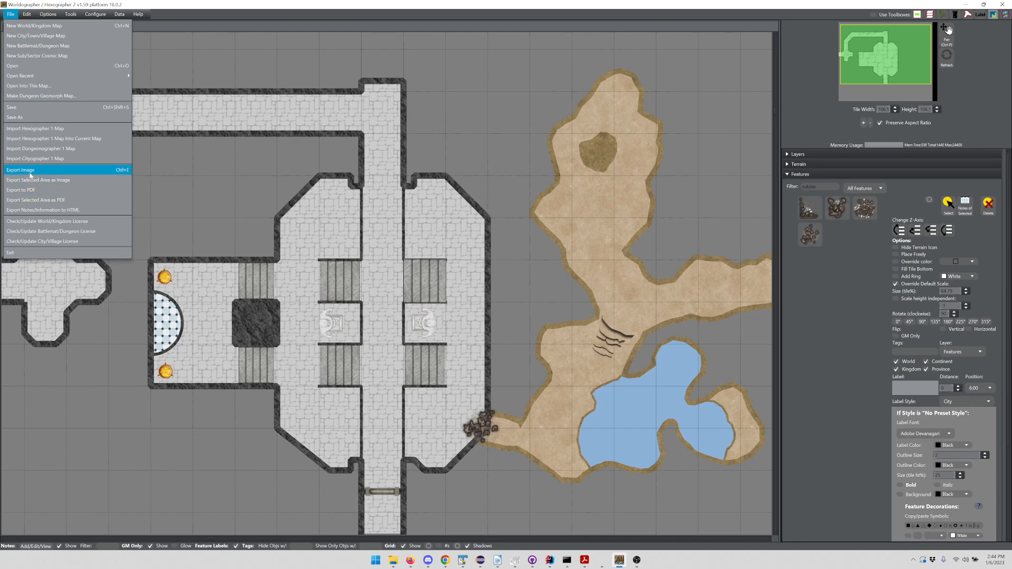
{"action": "left_click", "coordinate": [883, 109]}
{"action": "left_click_drag", "start_coordinate": [880, 110], "coordinate": [920, 110]}
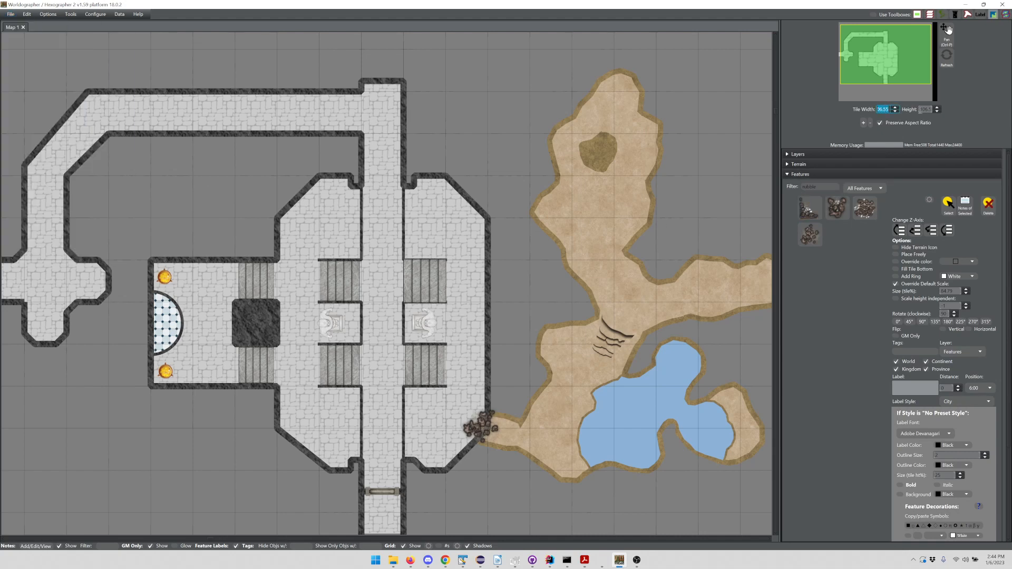
{"action": "type", "text": "70"}
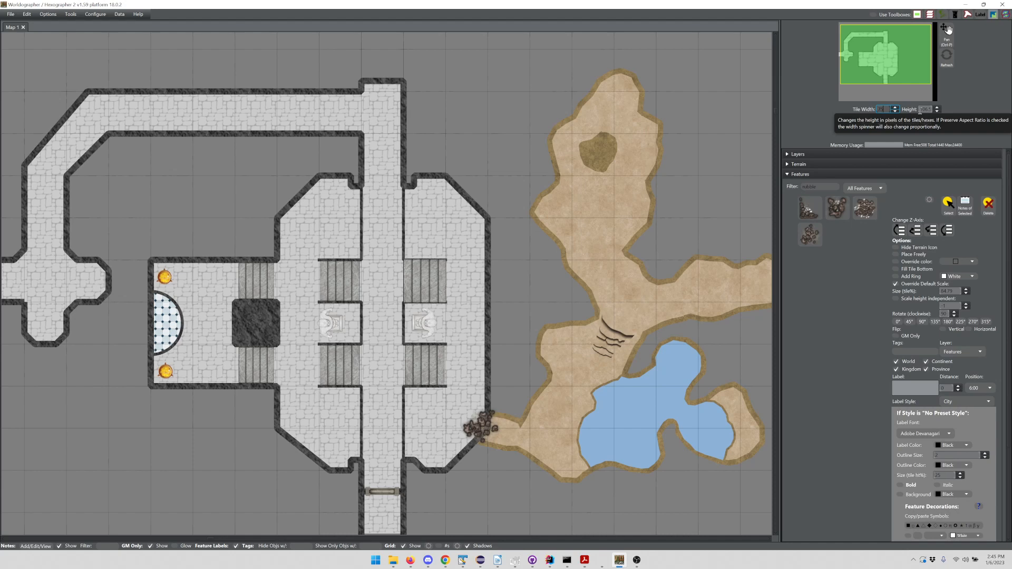
{"action": "key", "text": "Return"}
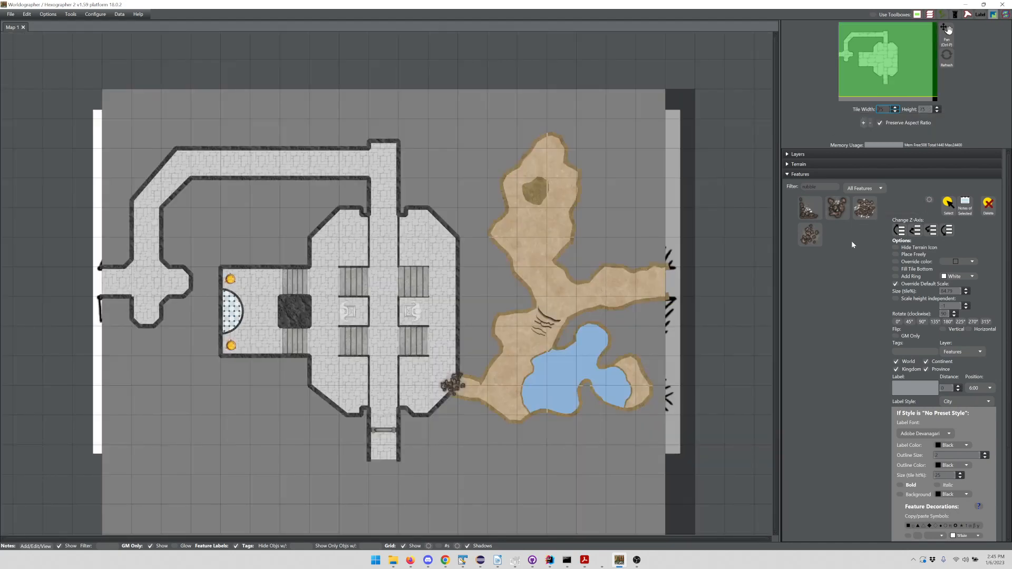